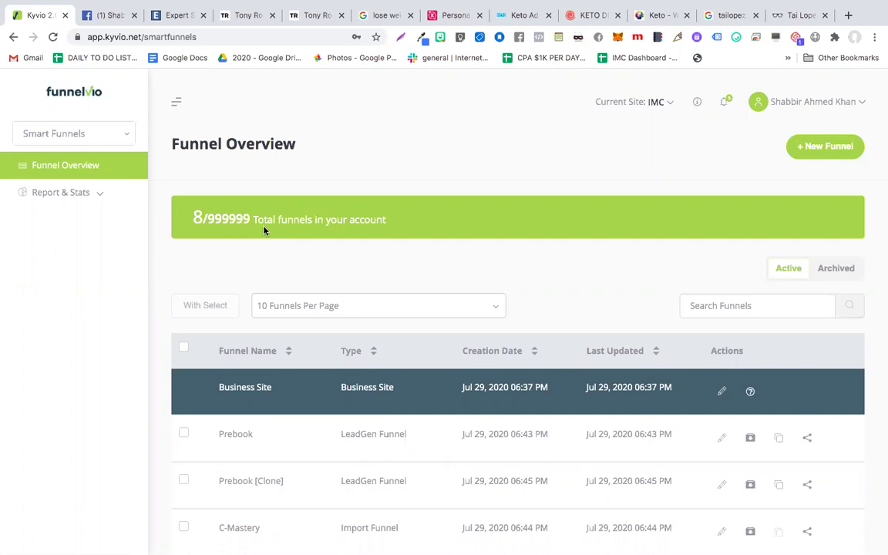
Keep Smart Funnels selected in the dropdown and start a + New Funnel wizard.
left_click(119, 141)
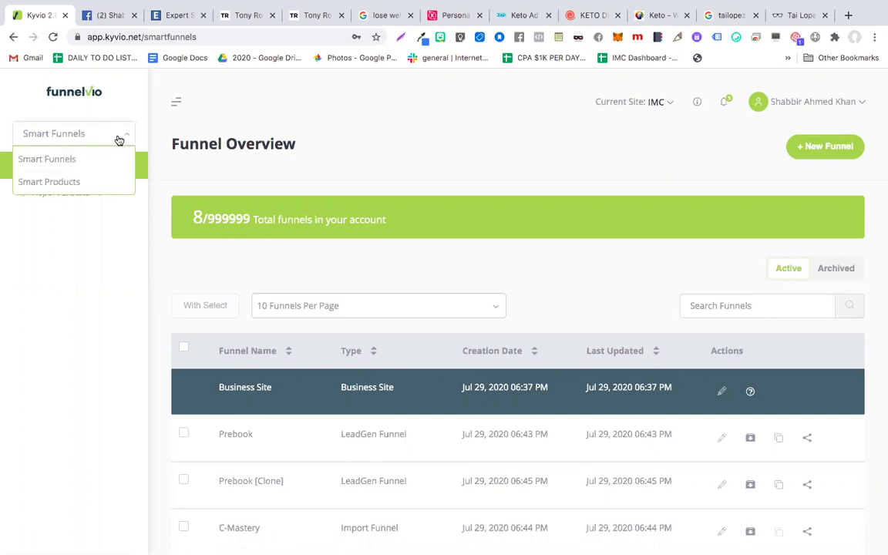
left_click(50, 160)
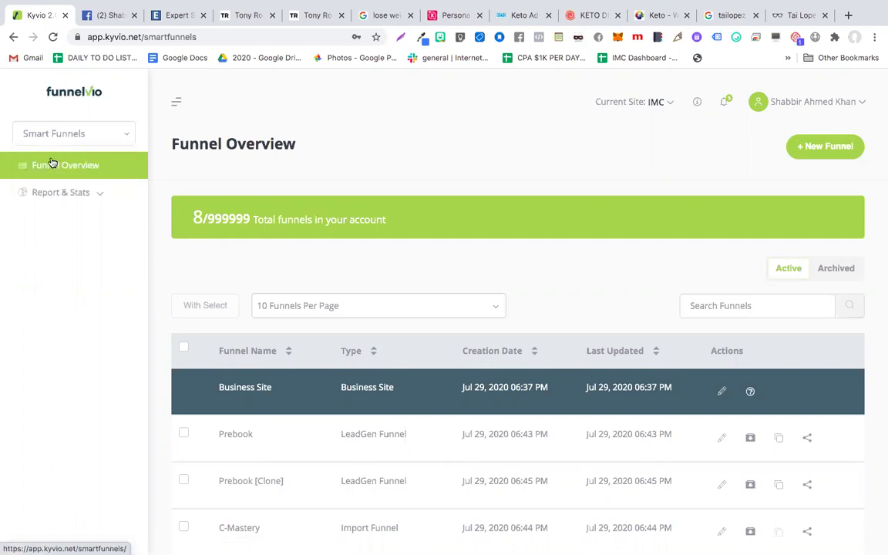
left_click(822, 152)
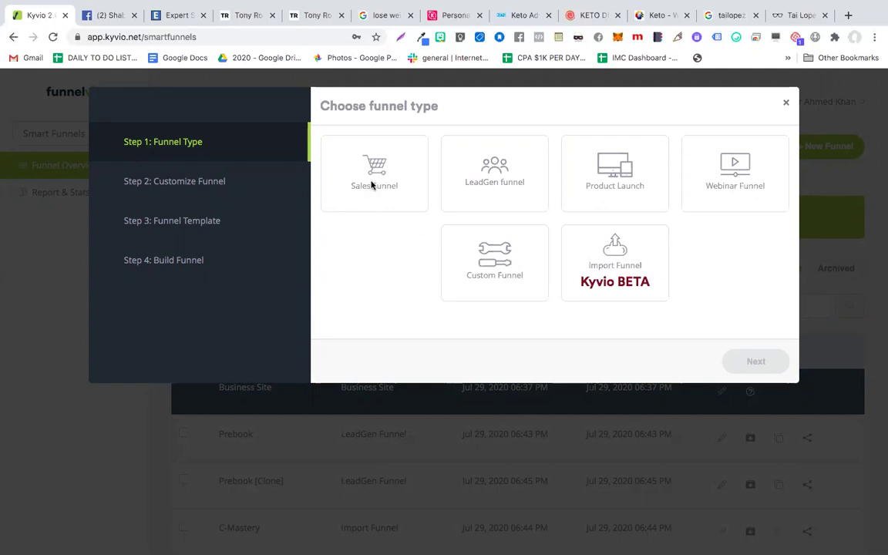
Choose Import Funnel, add a Page 1 URL row, then bring up the Expert Secrets tab.
left_click(620, 264)
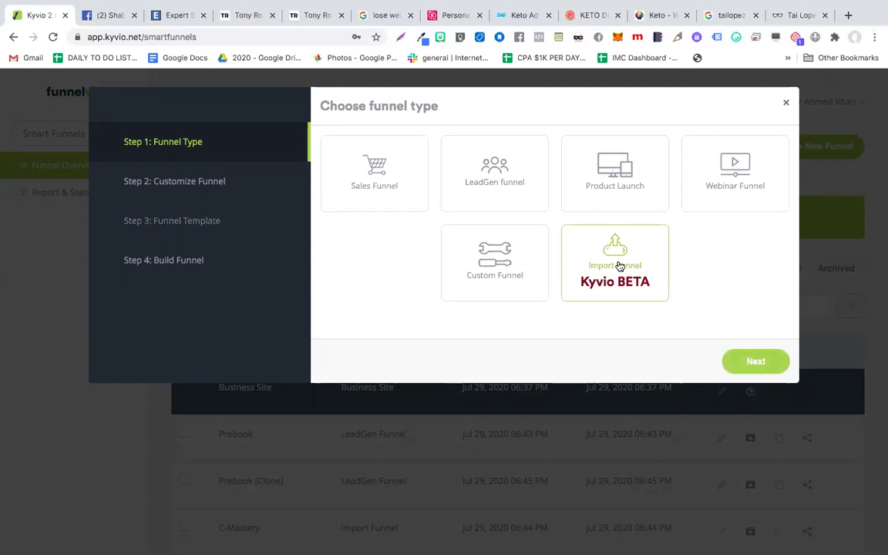
left_click(764, 361)
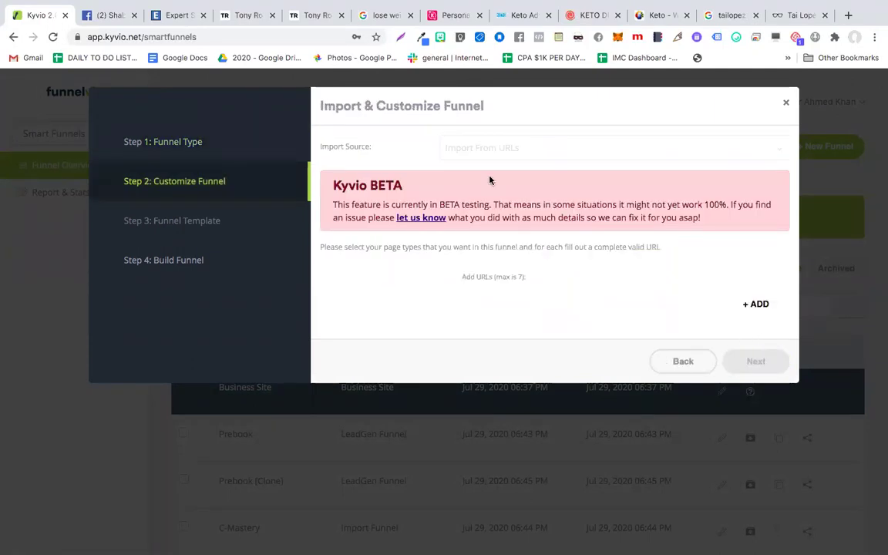
left_click(756, 305)
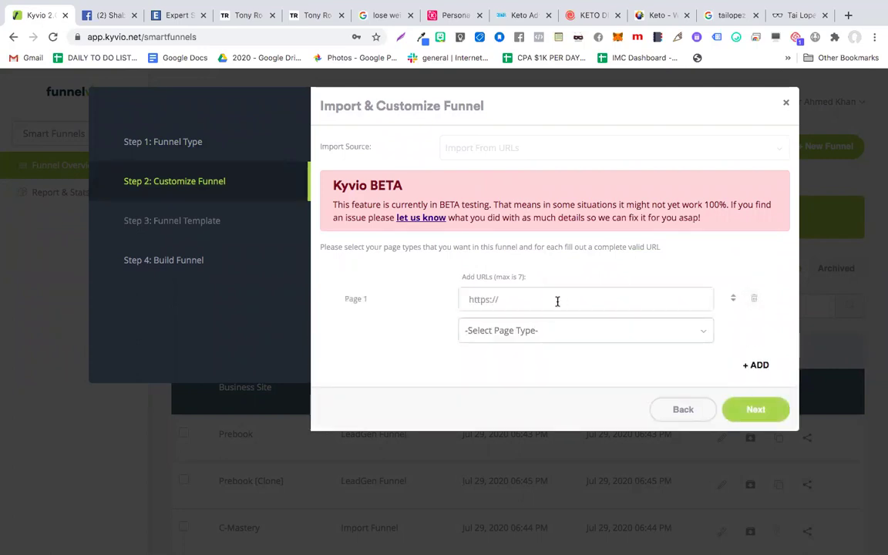
left_click(172, 20)
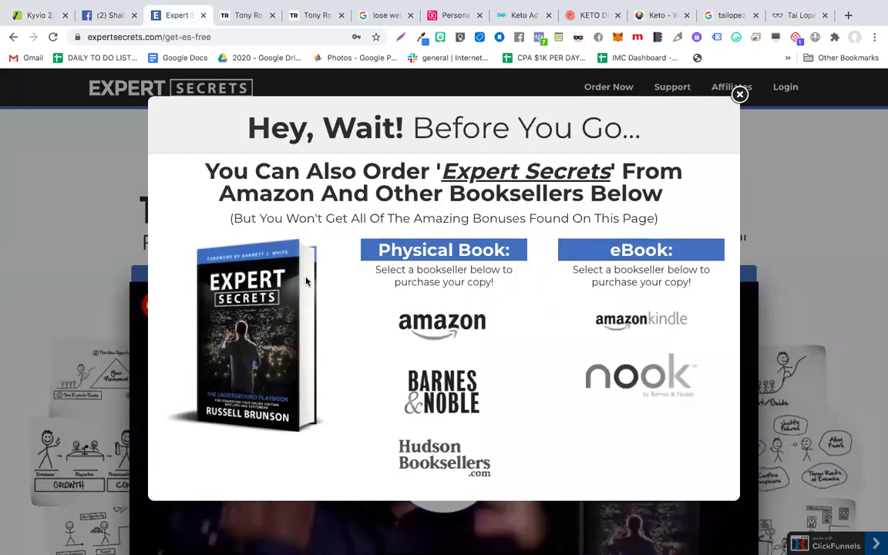
Dismiss the Hey, Wait! popup and scroll through the Expert Secrets sales page.
left_click(740, 95)
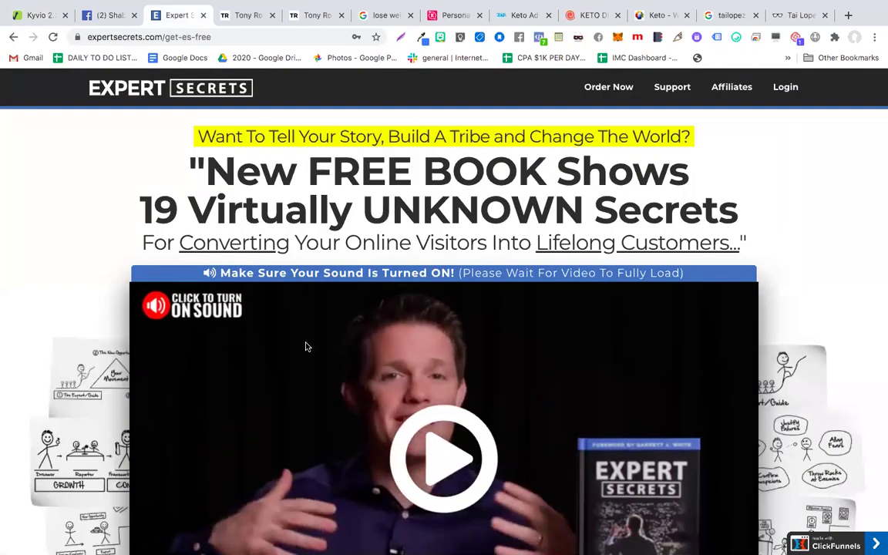
scroll(306, 347, "down", 3)
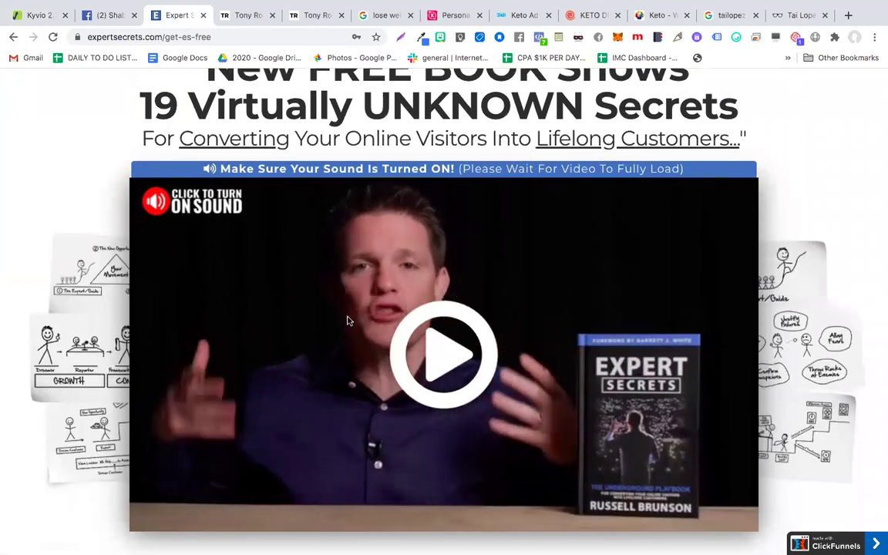
scroll(347, 333, "down", 1)
scroll(347, 333, "up", 3)
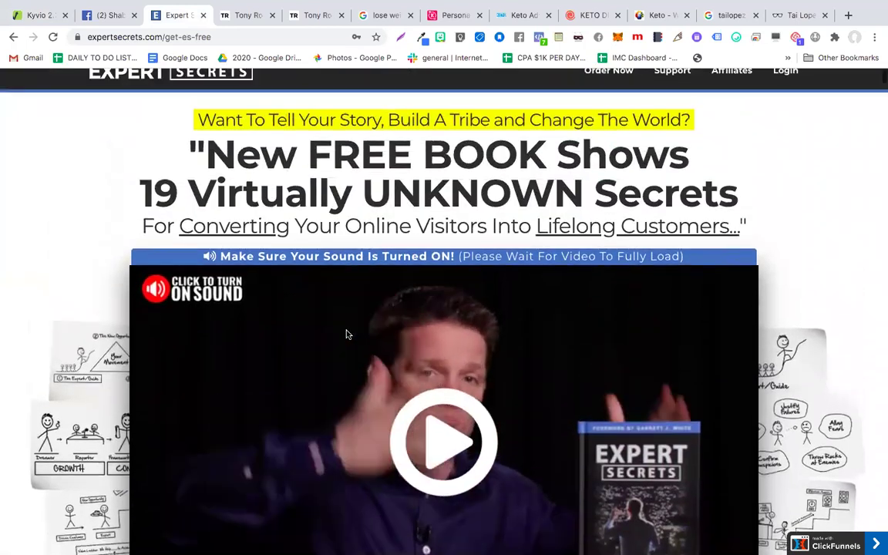
scroll(347, 333, "down", 1)
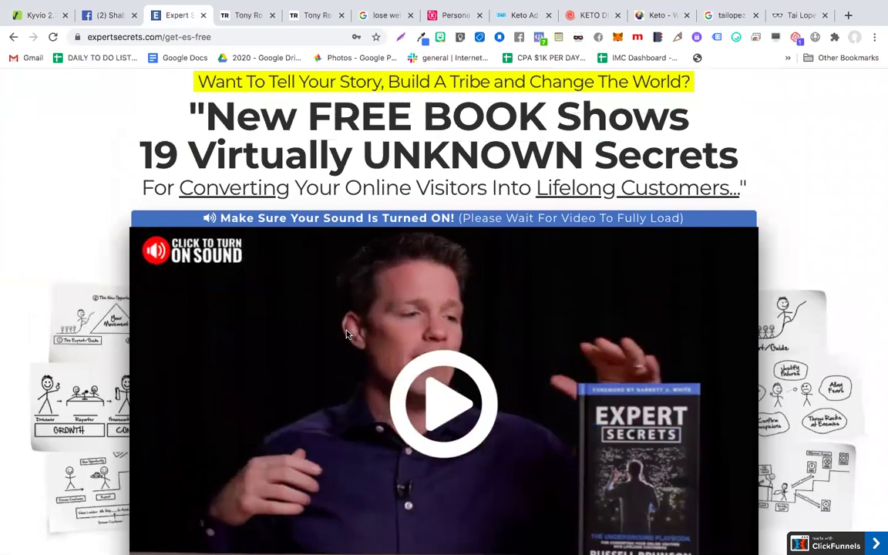
scroll(347, 333, "down", 2)
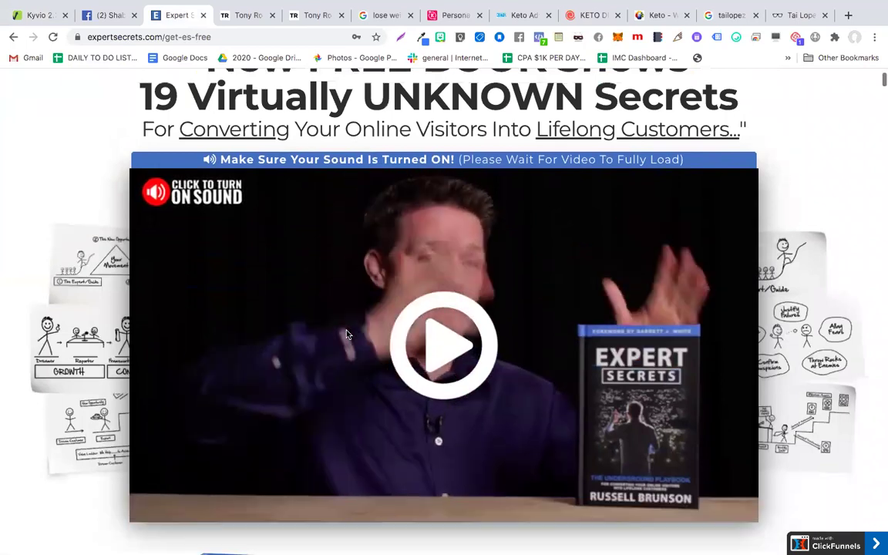
scroll(347, 333, "down", 5)
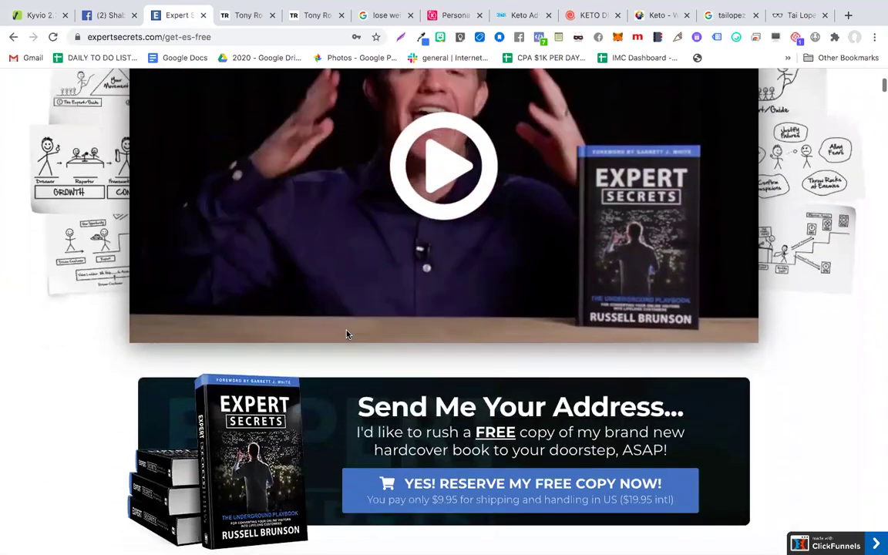
scroll(347, 333, "down", 15)
scroll(347, 332, "down", 5)
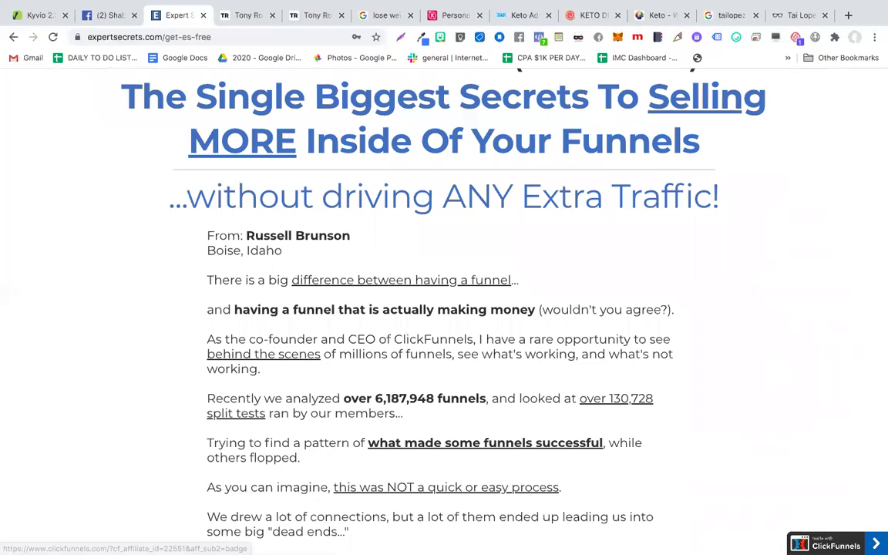
scroll(618, 355, "down", 5)
scroll(618, 356, "down", 20)
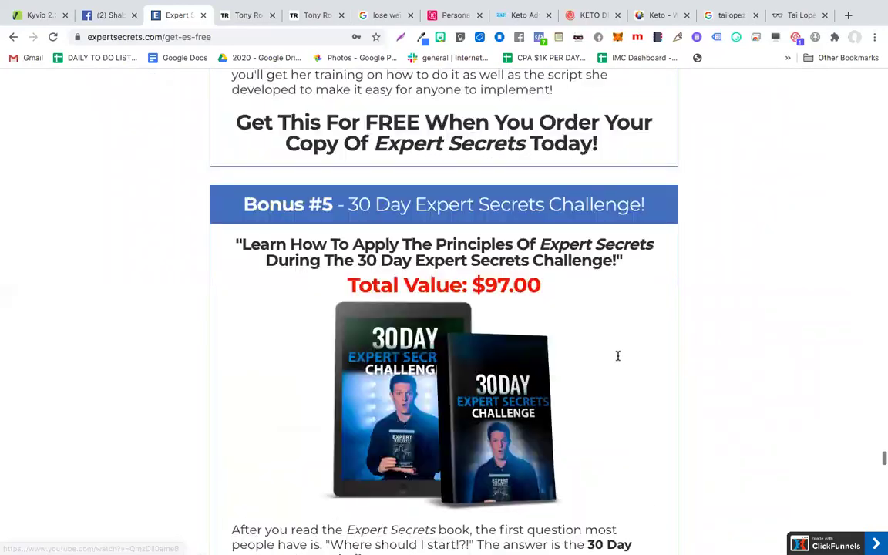
scroll(618, 356, "down", 15)
scroll(618, 358, "up", 20)
scroll(618, 359, "up", 20)
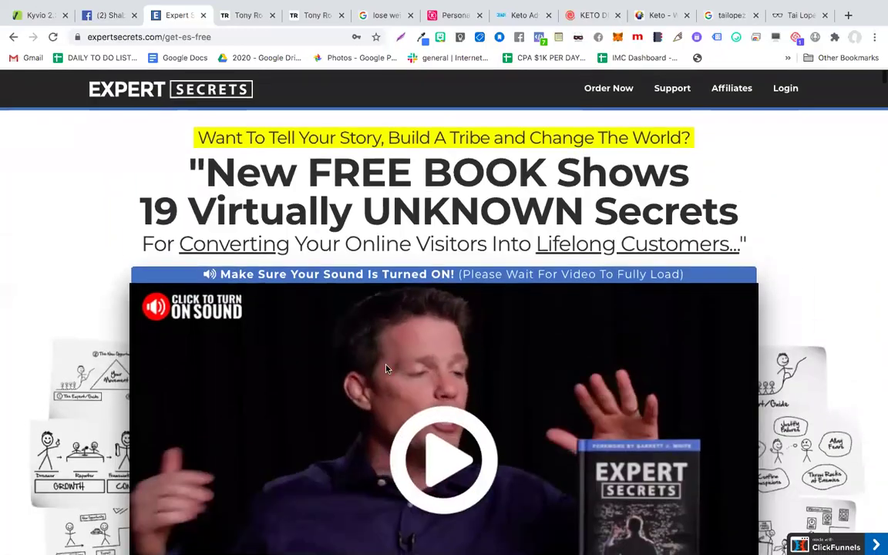
Copy the expertsecrets.com/get-es-free address and focus Kyvio's Page 1 URL field.
left_click(220, 37)
key("super+c")
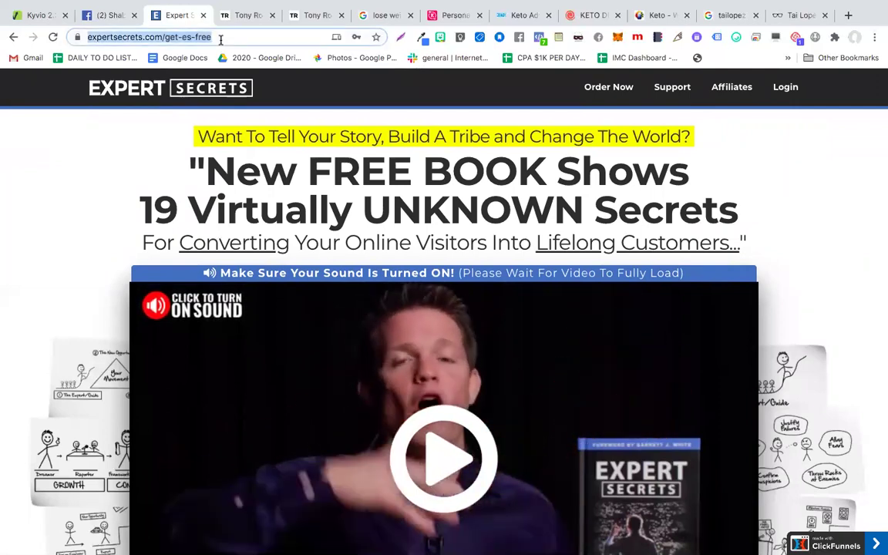
left_click(37, 16)
left_click(501, 306)
Paste the Expert Secrets URL into Page 1 and set its type to Sales Page.
key("super+v")
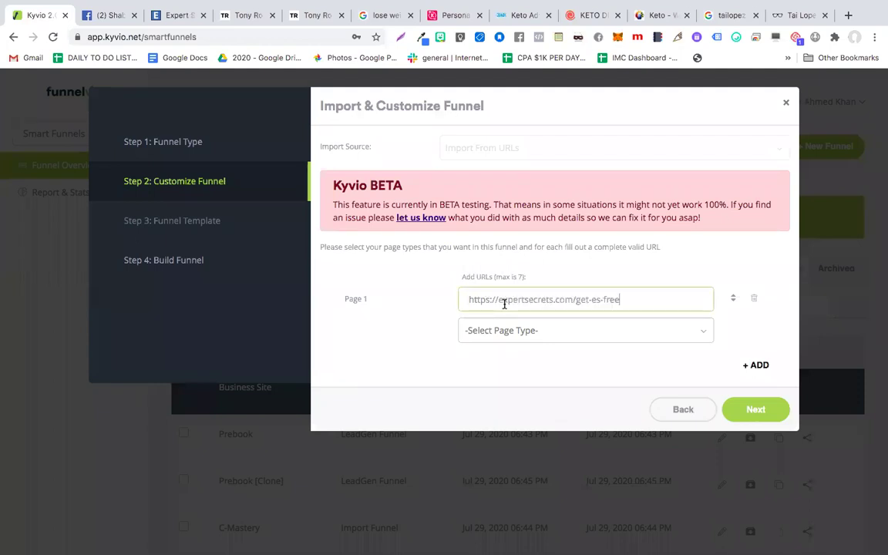
left_click(553, 332)
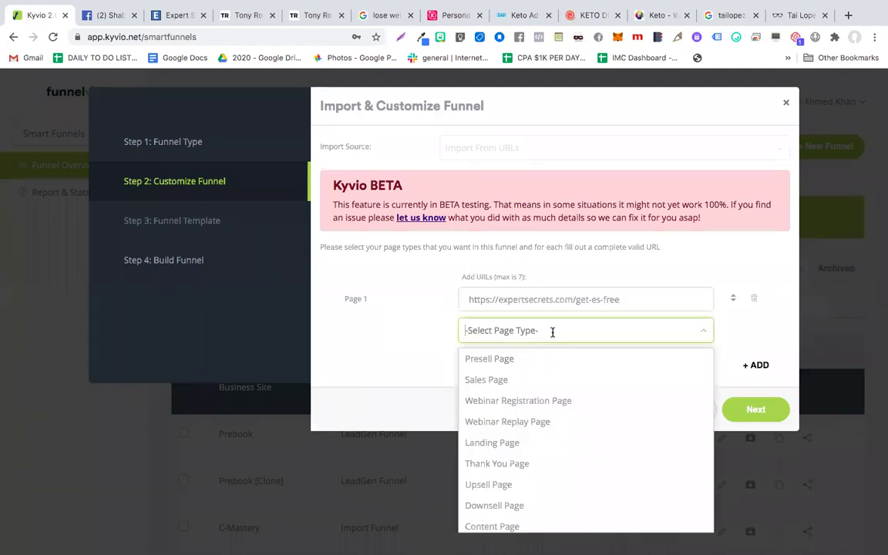
left_click(499, 381)
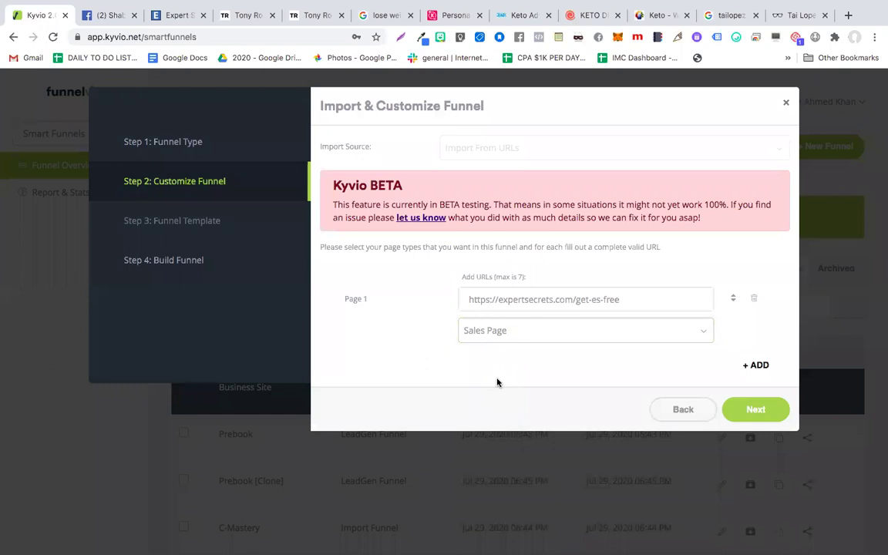
Name the funnel expert-secrets-1 and create it.
left_click(759, 414)
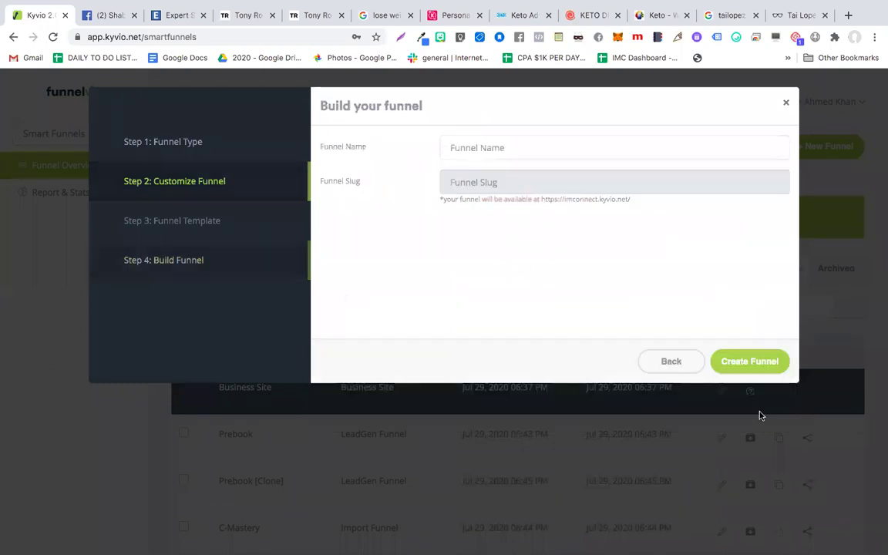
left_click(512, 149)
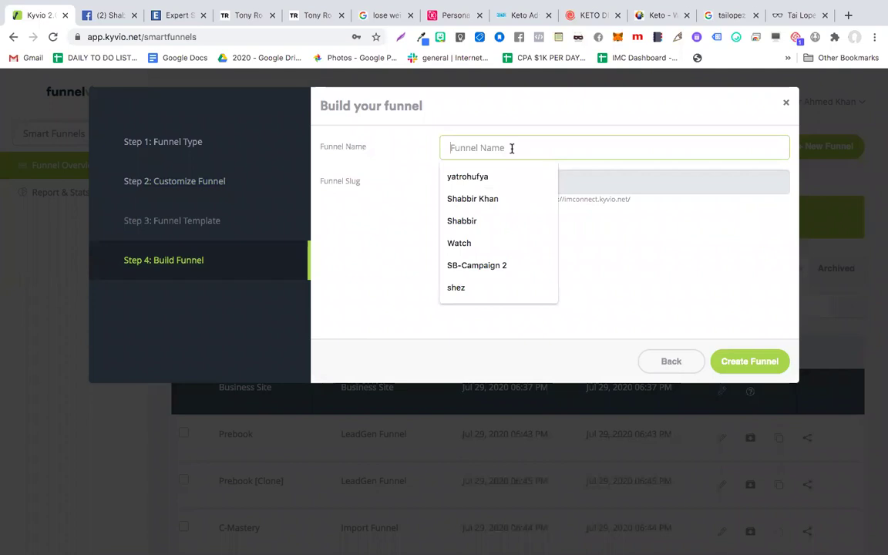
type("ex")
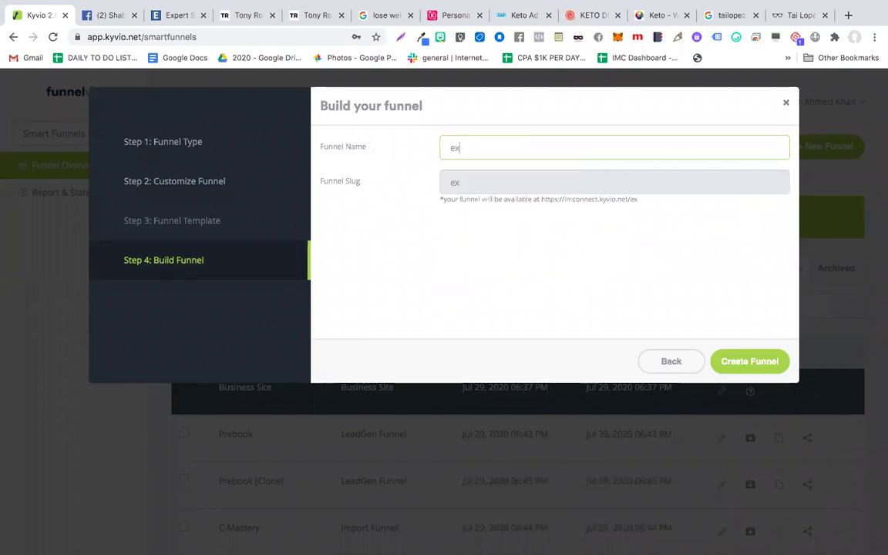
type("pert-secr")
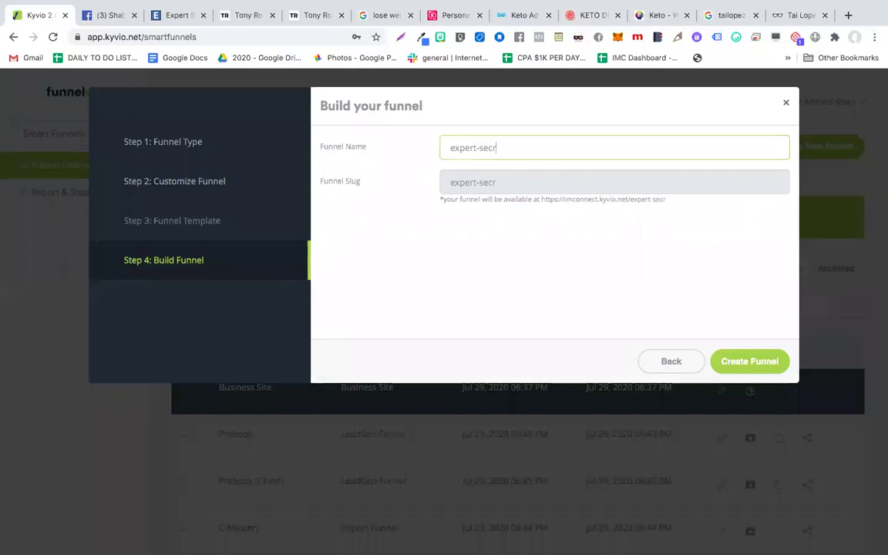
type("ets-1")
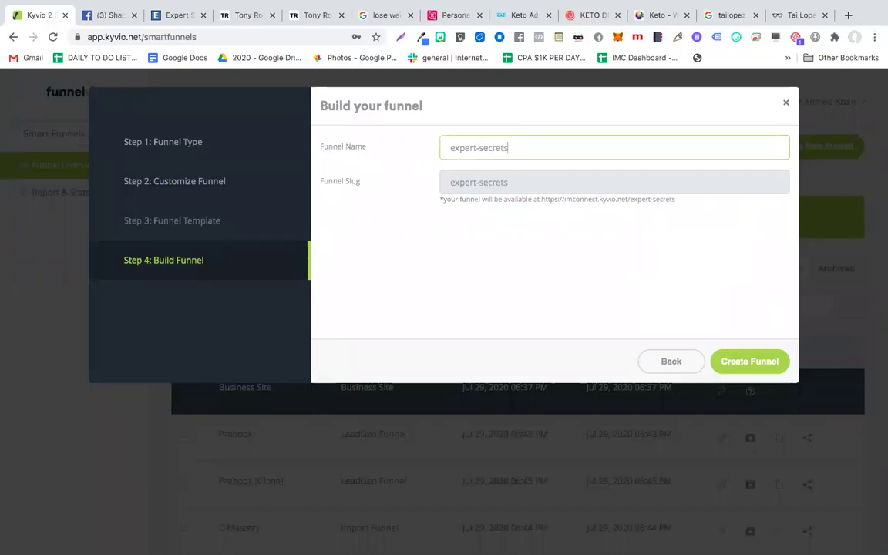
left_click(752, 363)
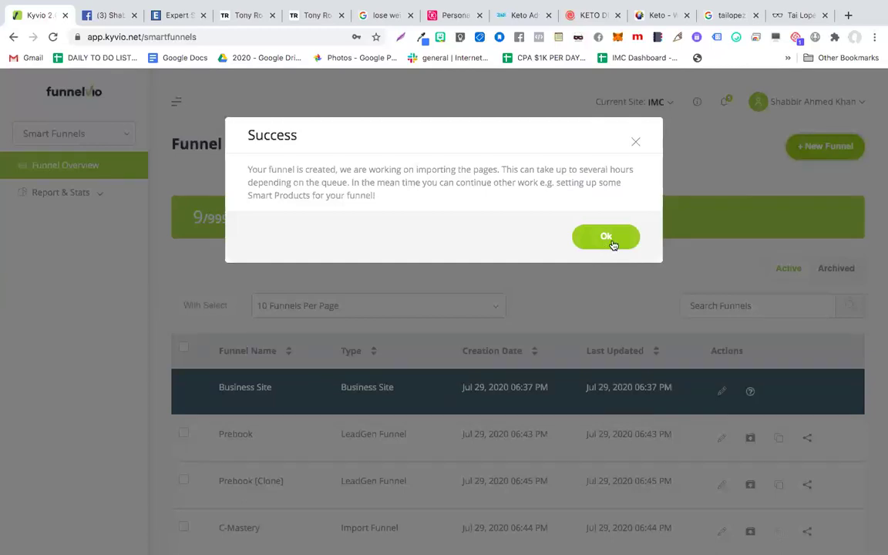
Note the import-can-take-hours message, close the Success dialog, and bring up the Tony Robbins tab.
left_click_drag(530, 167, 617, 173)
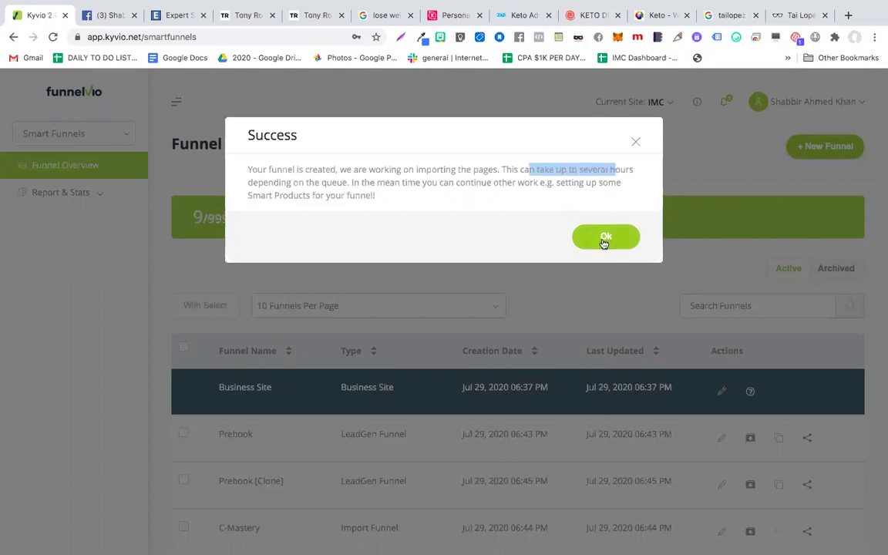
left_click(634, 143)
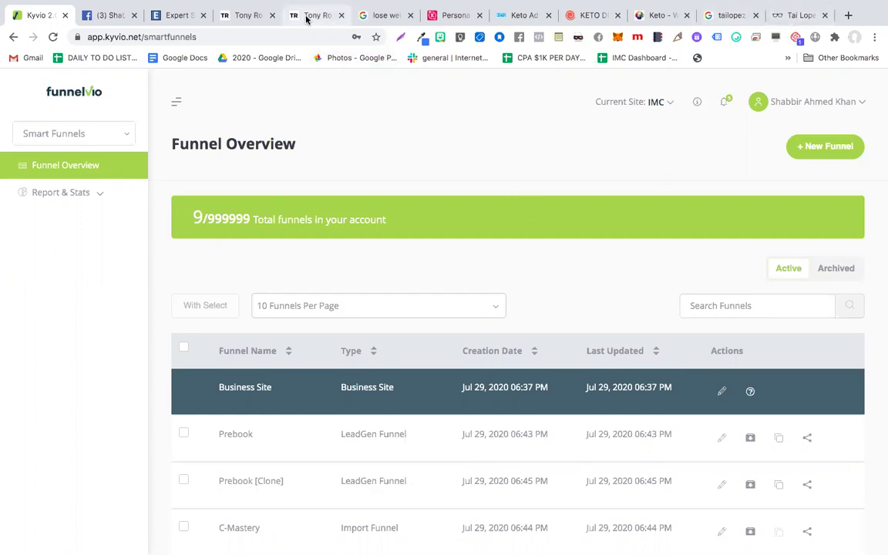
left_click(245, 15)
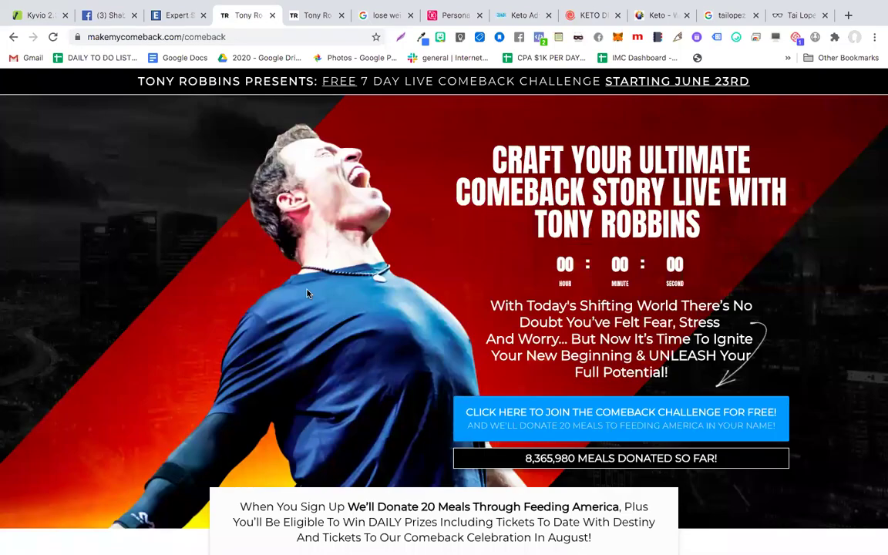
Copy the makemycomeback.com/comeback page address.
scroll(306, 289, "down", 10)
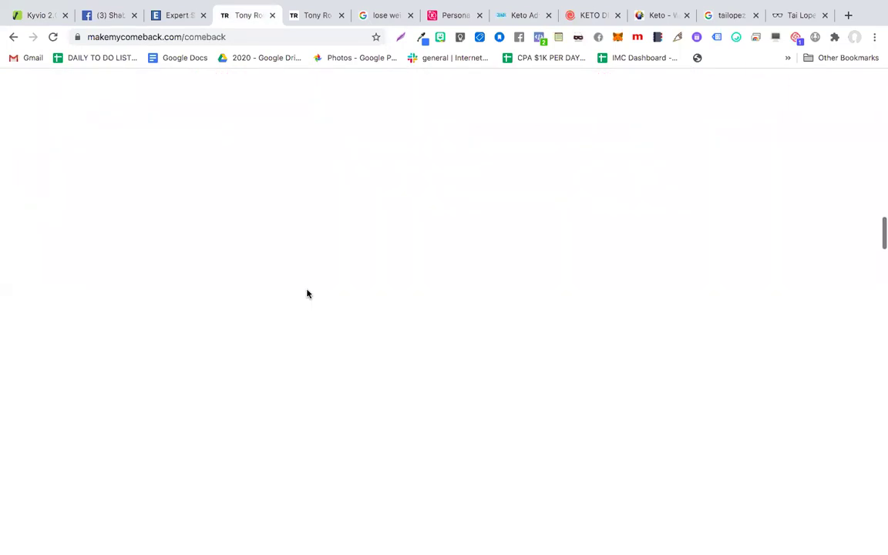
scroll(307, 294, "up", 10)
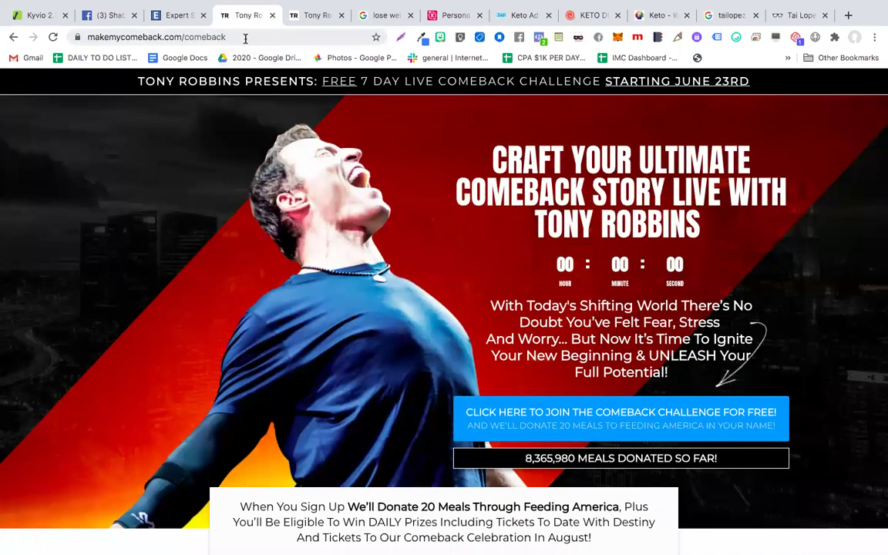
left_click(245, 39)
key("ctrl+c")
Back in Kyvio, start a new funnel and choose Import Funnel.
scroll(334, 382, "down", 20)
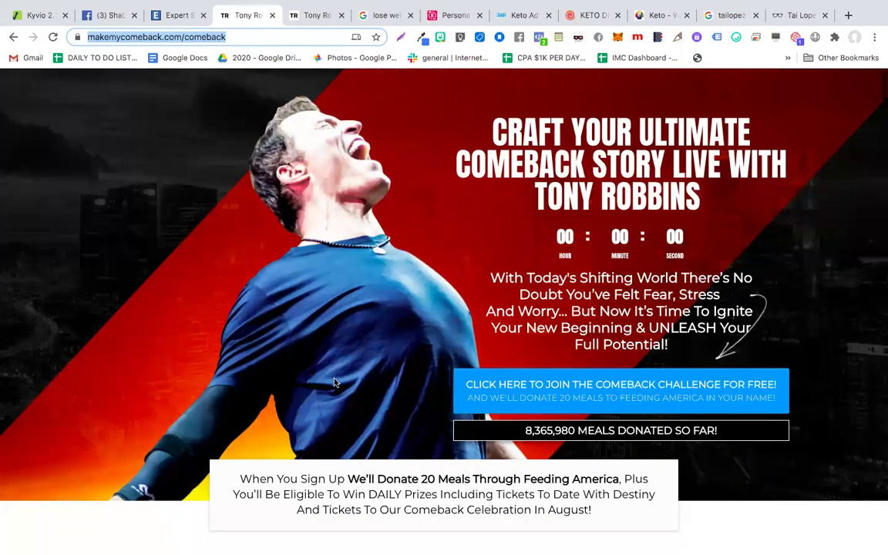
scroll(334, 383, "down", 15)
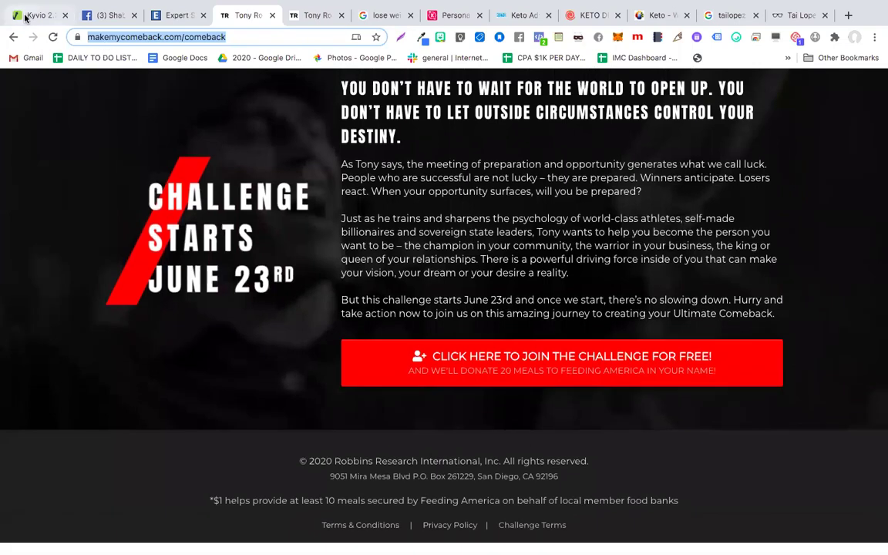
left_click(23, 15)
left_click(823, 147)
left_click(630, 259)
Set Page 1 to the comeback URL as a Sales Page and add a Page 2 row.
left_click(757, 361)
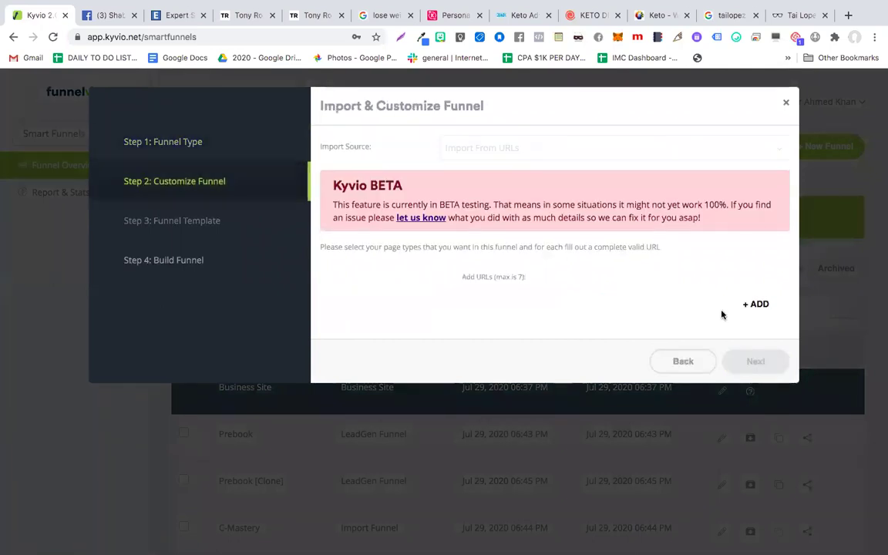
left_click(755, 304)
key("ctrl+v")
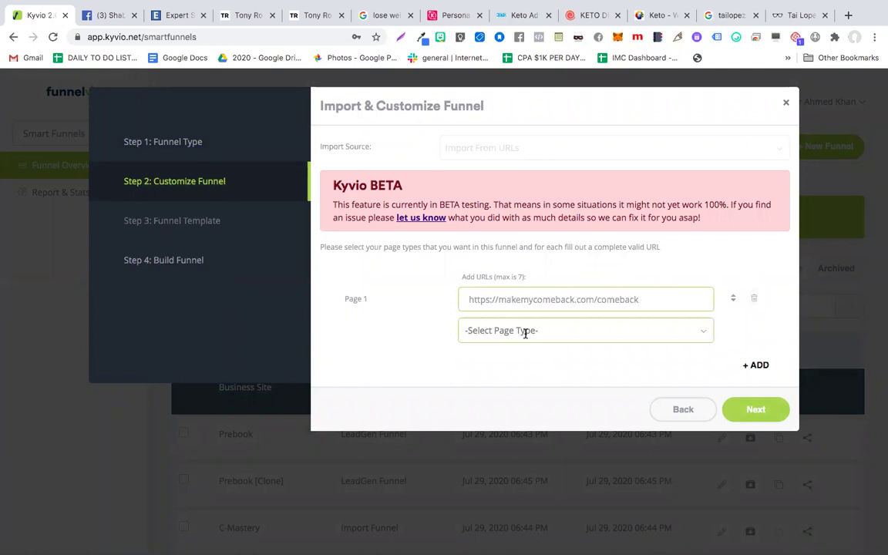
left_click(525, 333)
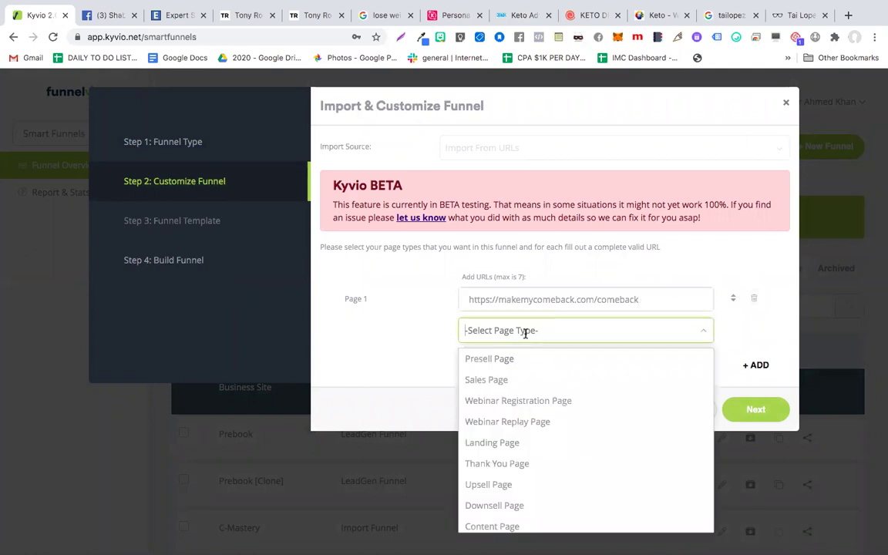
left_click(503, 380)
left_click(754, 364)
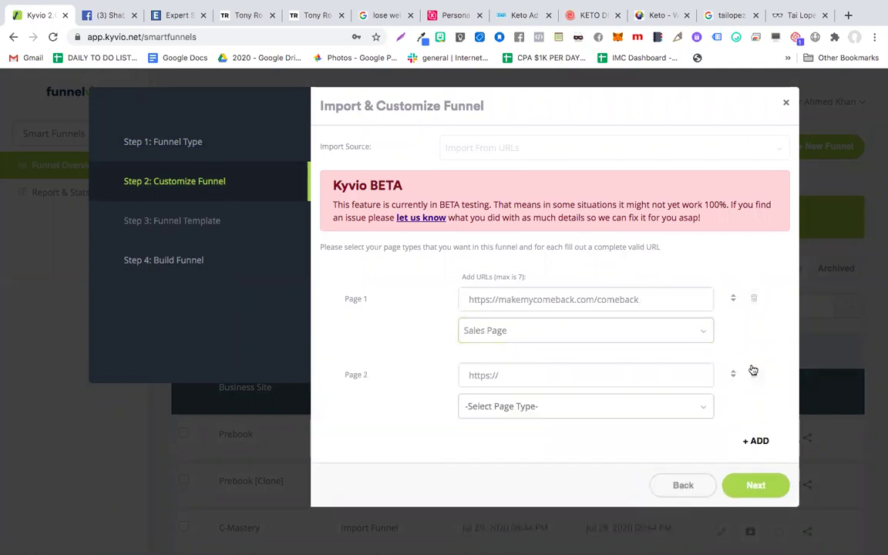
left_click(305, 15)
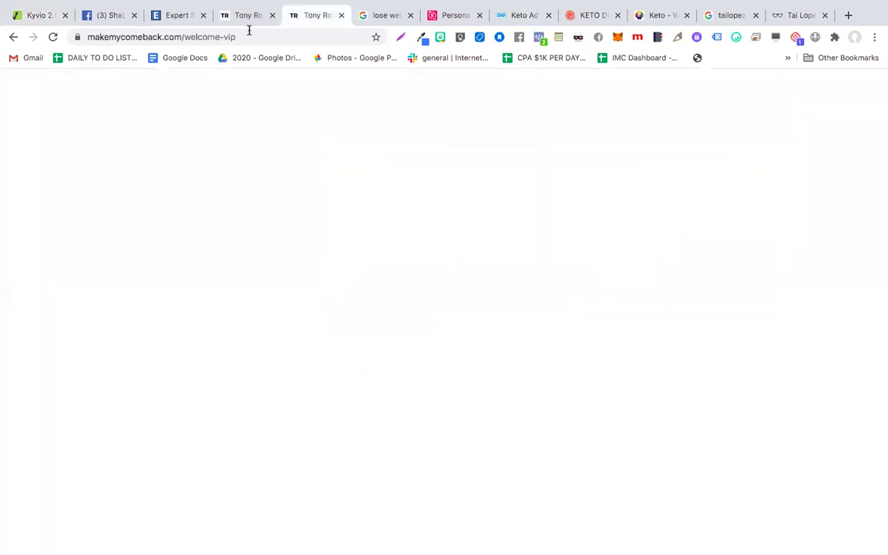
Copy the makemycomeback.com/welcome-vip address and scroll through the page.
left_click(244, 36)
key("ctrl+c")
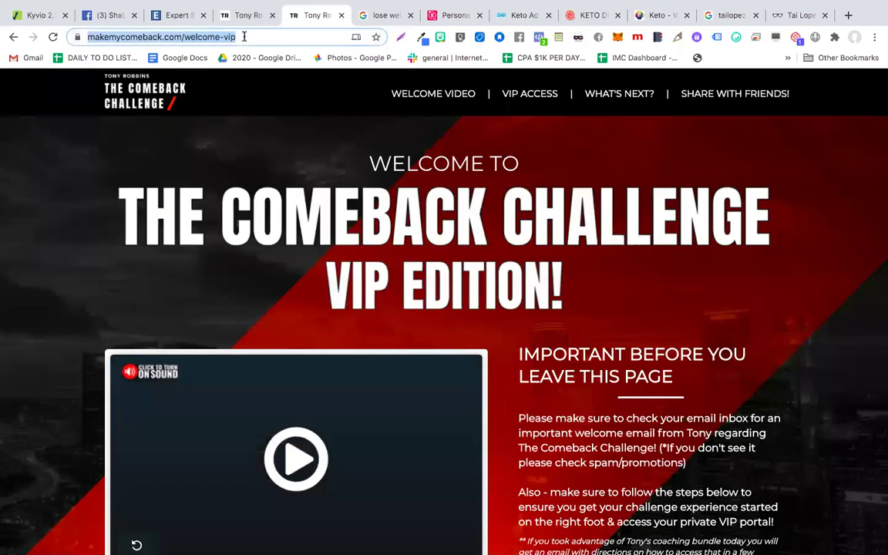
scroll(265, 285, "down", 10)
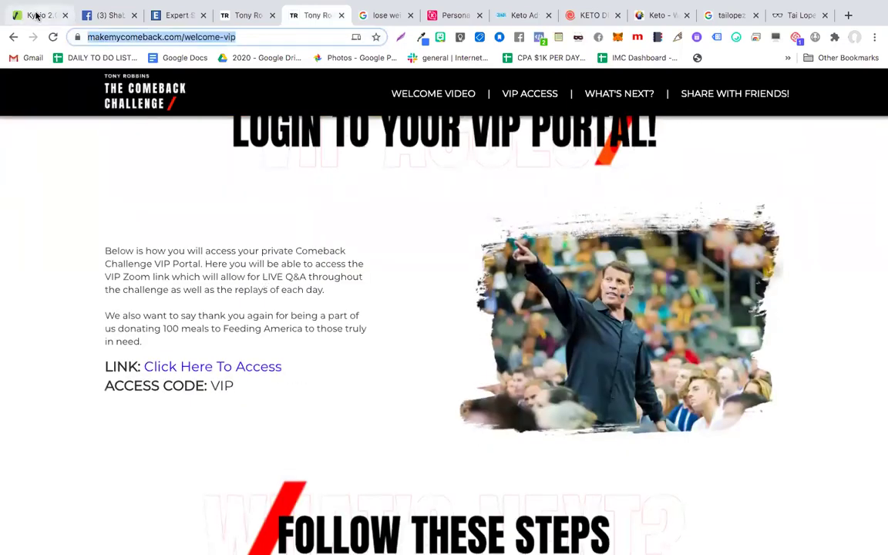
scroll(223, 361, "down", 15)
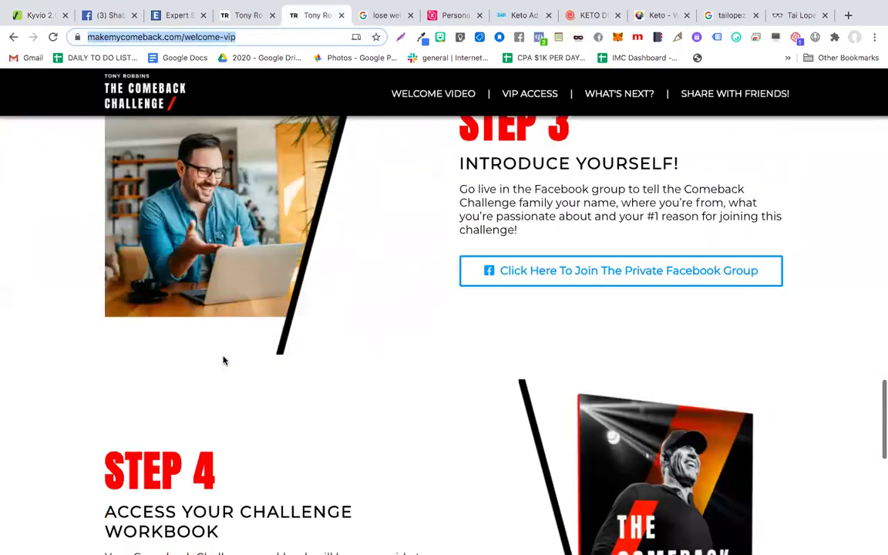
scroll(224, 361, "down", 8)
scroll(224, 353, "up", 2)
scroll(224, 352, "down", 2)
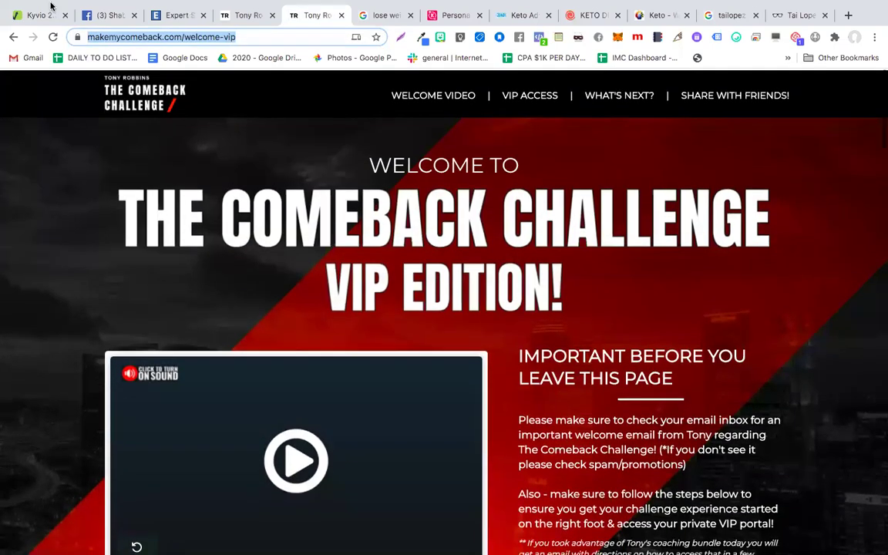
Paste the welcome-vip URL into Page 2 as a Thank You Page and continue.
left_click(29, 15)
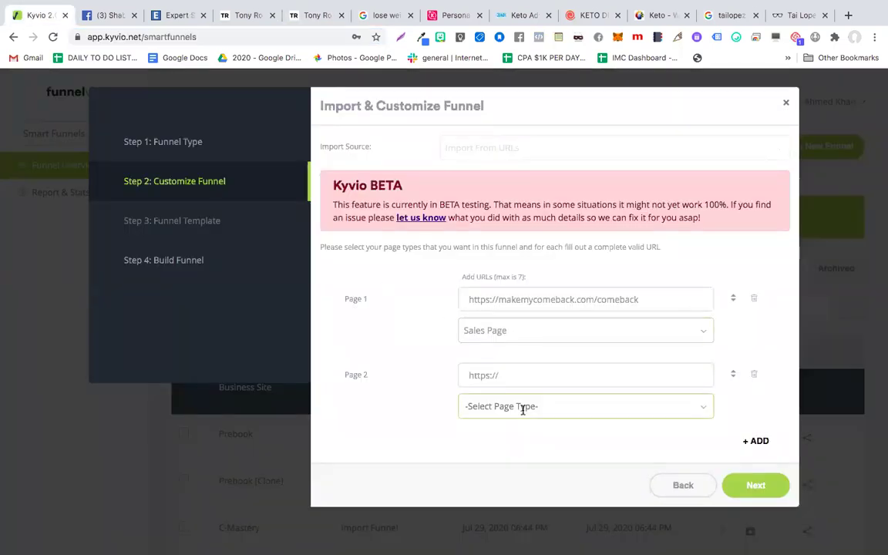
left_click(541, 375)
key("ctrl+v")
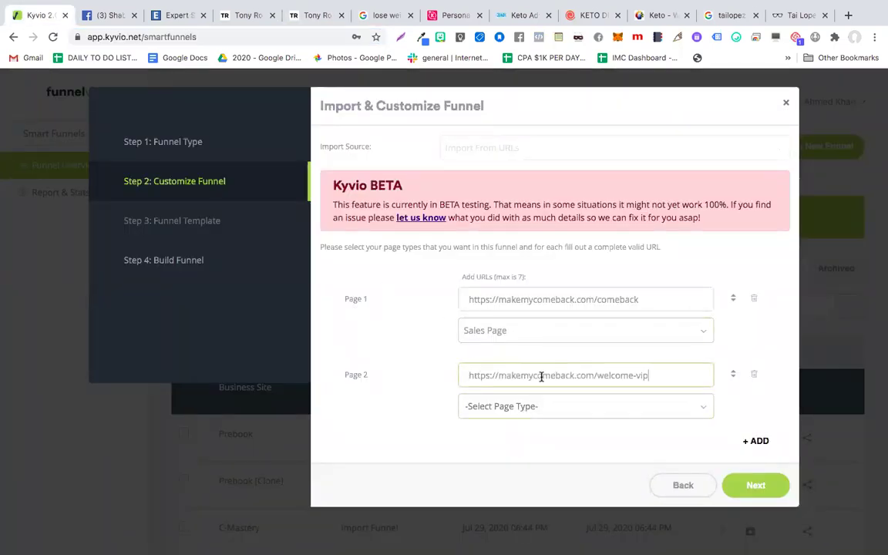
left_click(541, 408)
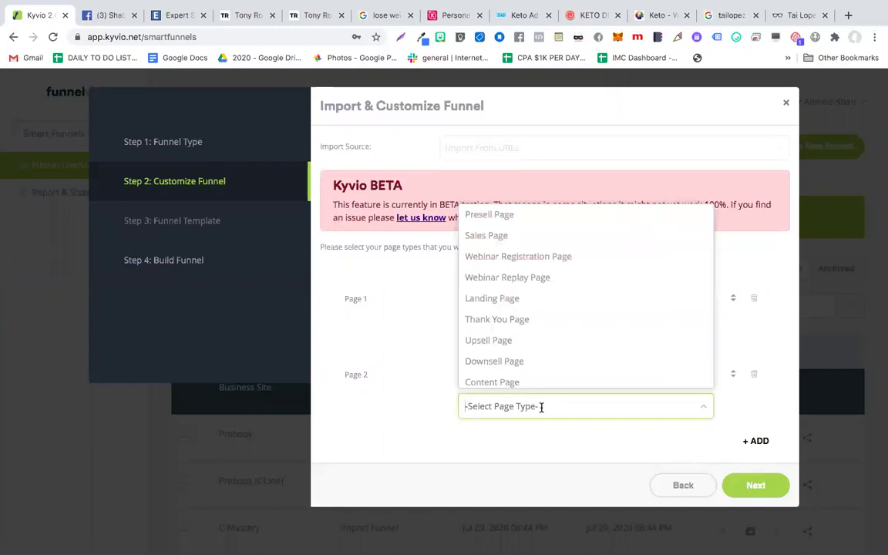
left_click(513, 319)
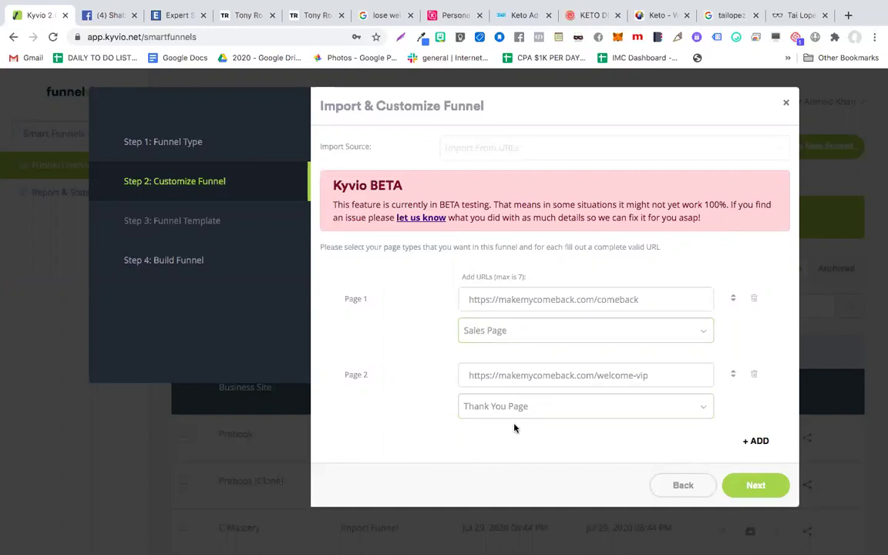
left_click(752, 486)
Create the import funnel tonycomebackfunnel, close the Success notice, and bring up the 67 Lessons tab.
left_click(534, 144)
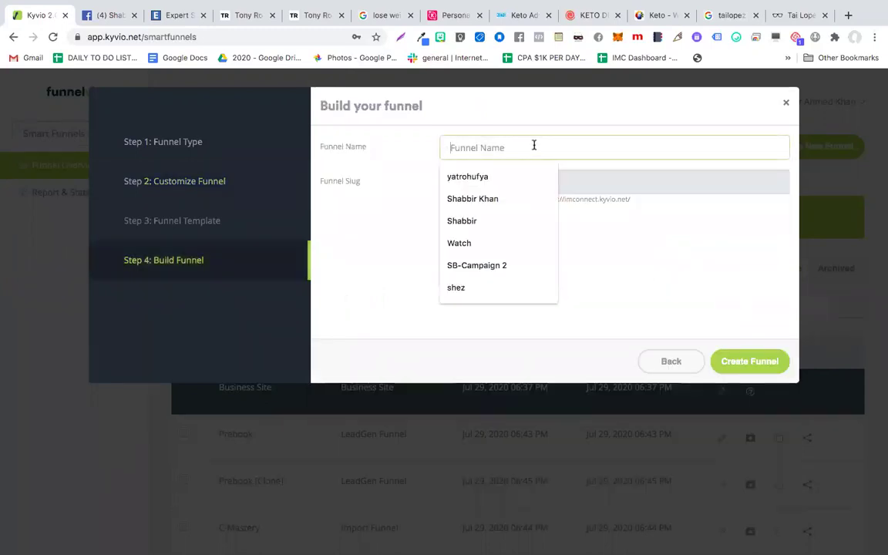
type("tony")
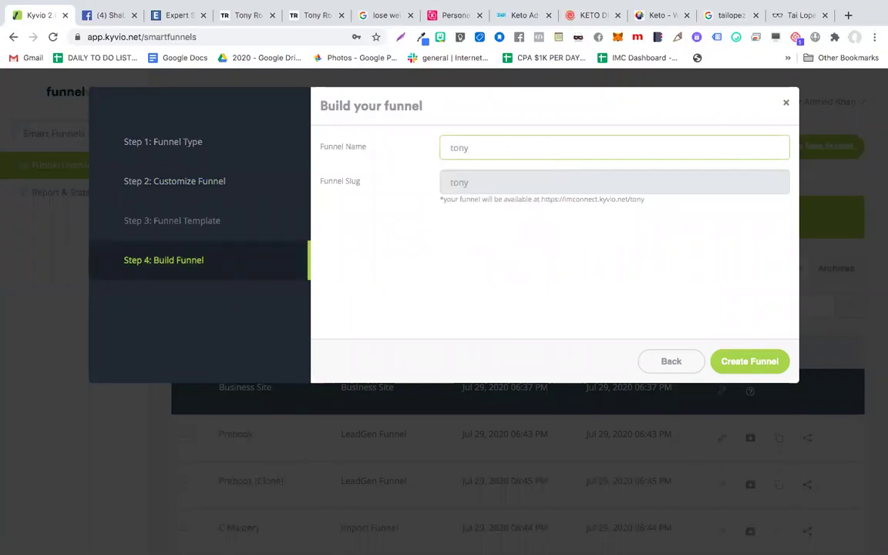
type("-")
key("BackSpace")
type("comebackfunnel")
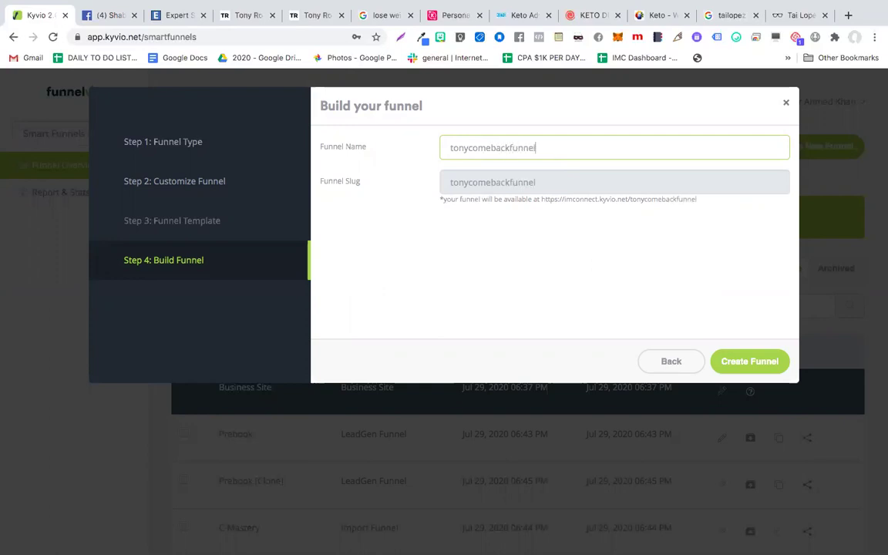
left_click(761, 369)
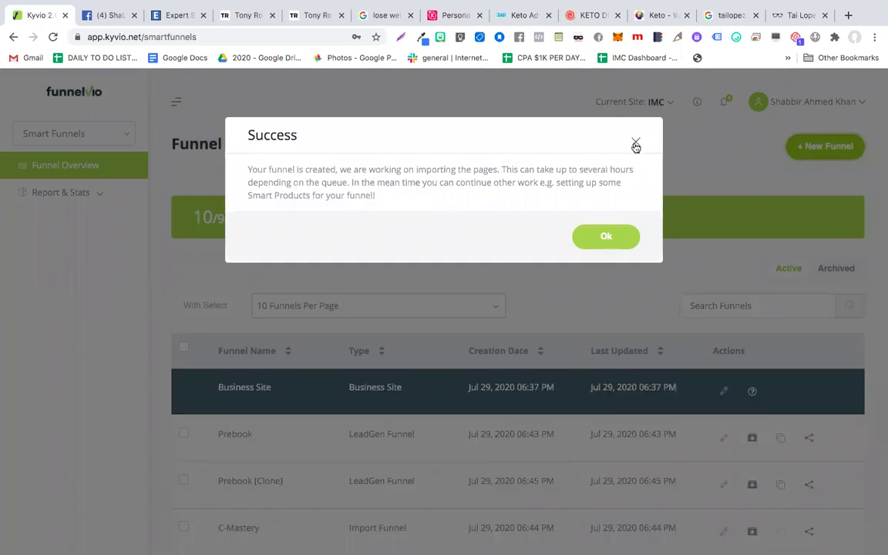
left_click(636, 146)
left_click(795, 15)
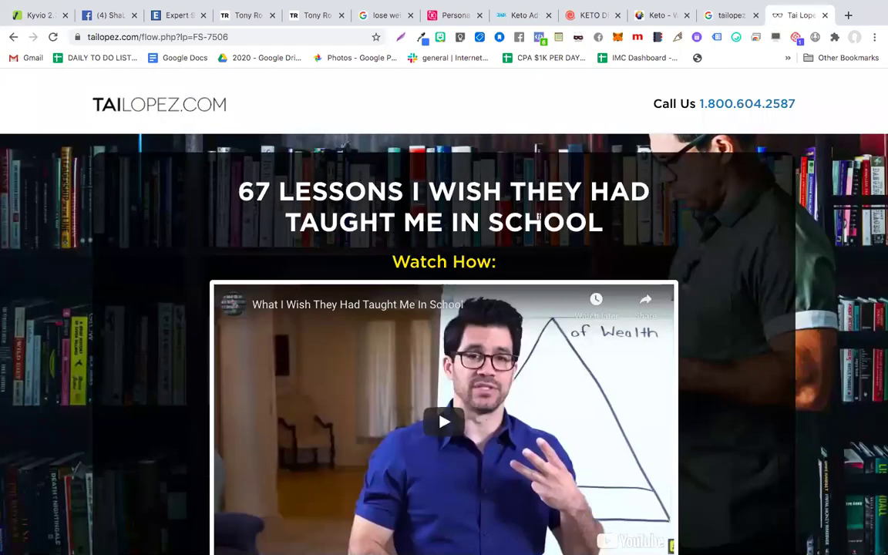
Copy the 67 Lessons page URL, scroll through the offer, then return to the Kyvio tab.
left_click(249, 36)
key("ctrl+c")
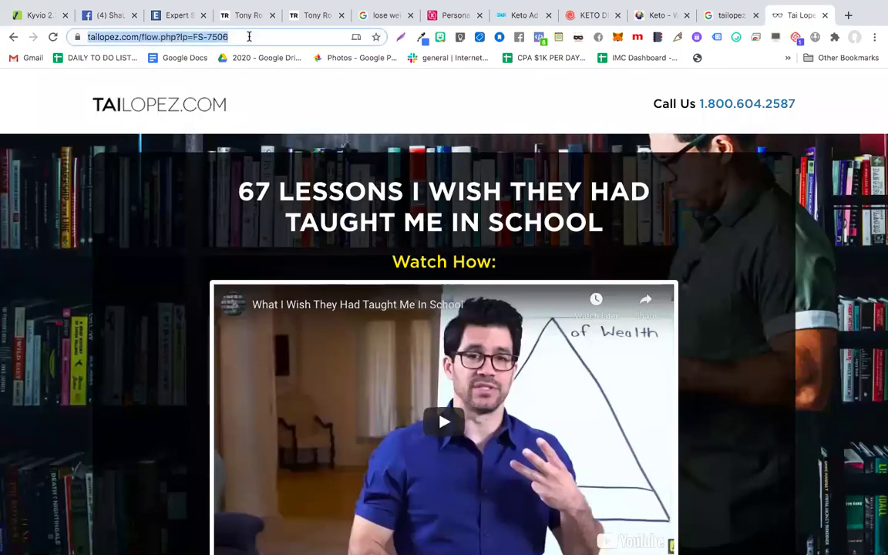
scroll(311, 243, "down", 2)
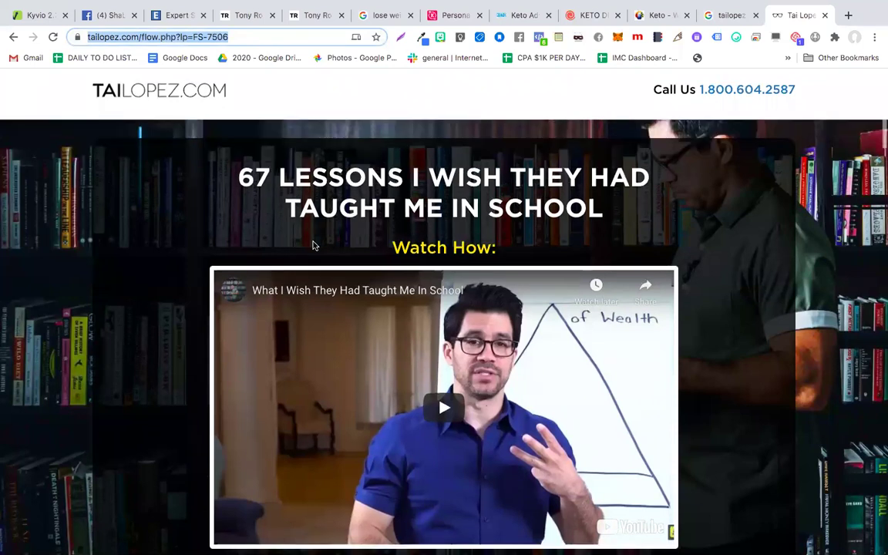
scroll(313, 243, "down", 1)
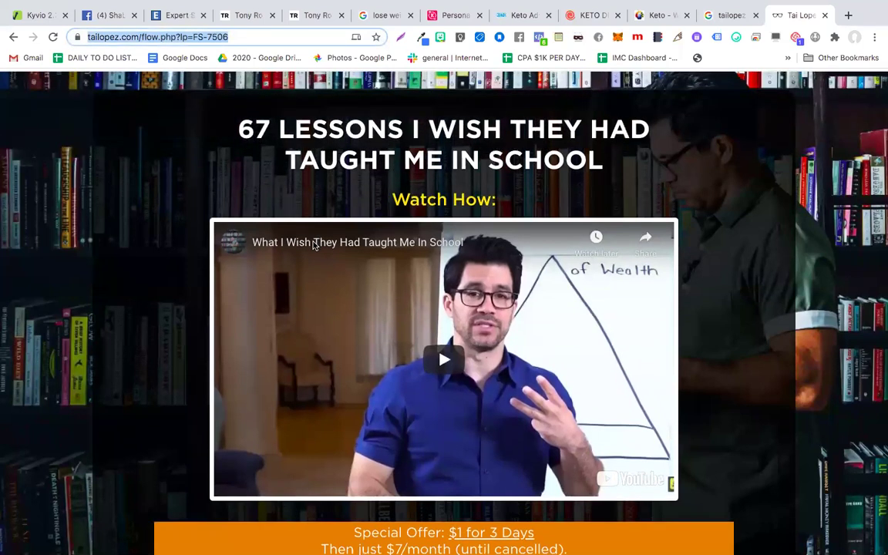
scroll(313, 245, "down", 10)
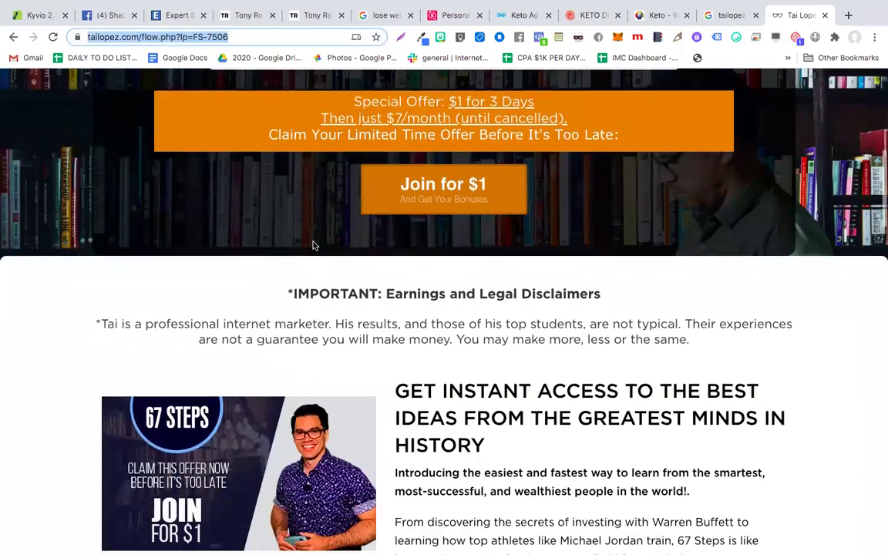
scroll(313, 245, "down", 10)
scroll(311, 240, "up", 20)
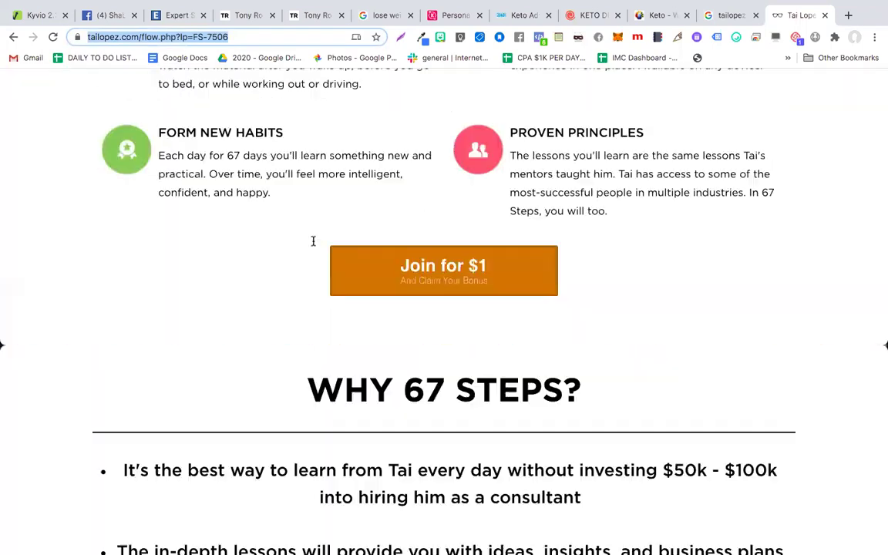
left_click(35, 15)
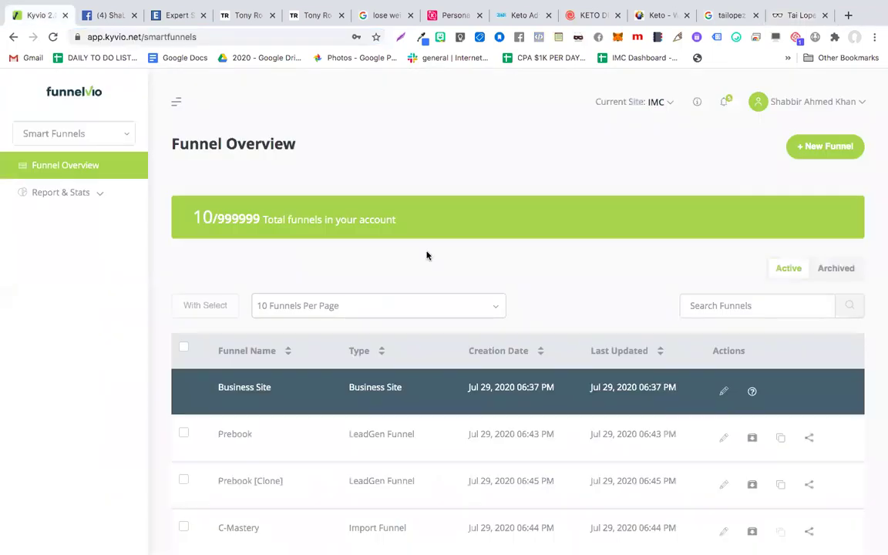
Start another new funnel by importing from existing pages.
left_click(825, 145)
left_click(620, 260)
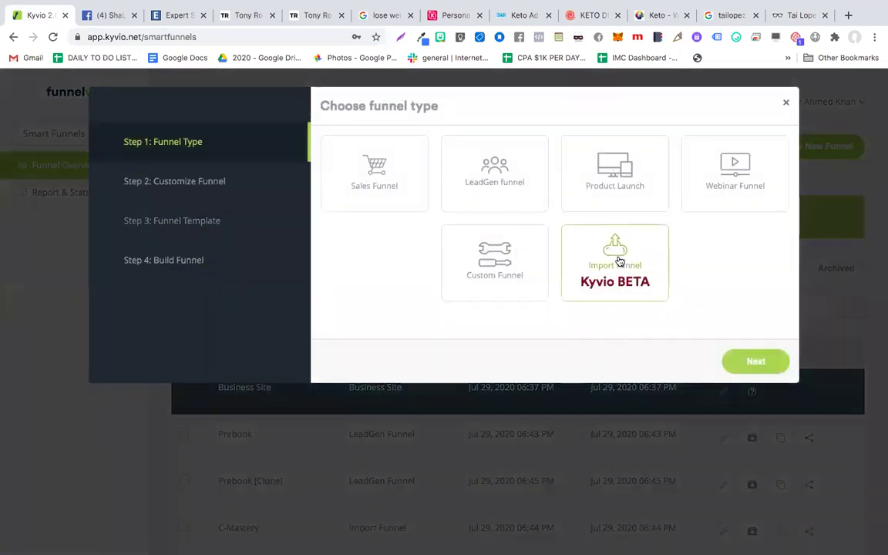
left_click(758, 363)
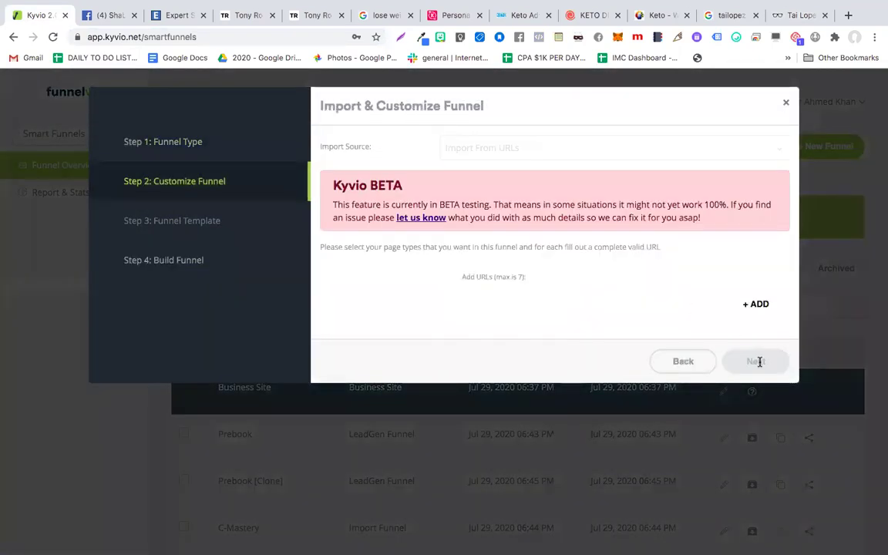
Add Page 1 with the tailopez.com FS-7506 address as a Sales Page and proceed to naming.
left_click(760, 303)
left_click(570, 300)
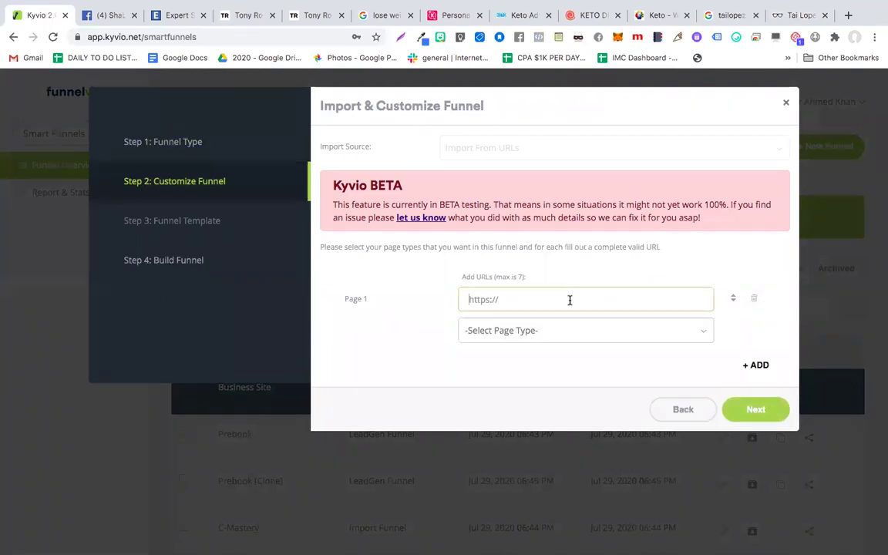
key("ctrl+v")
left_click(545, 330)
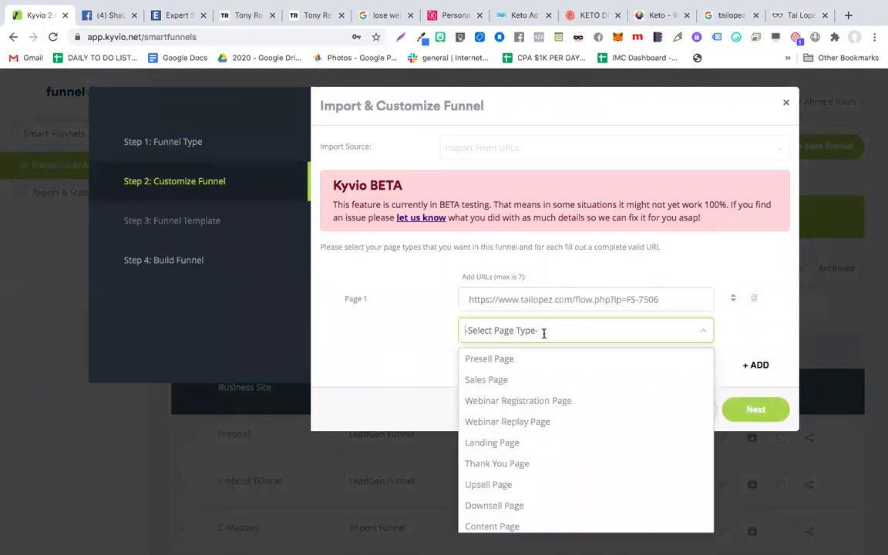
left_click(494, 381)
left_click(755, 413)
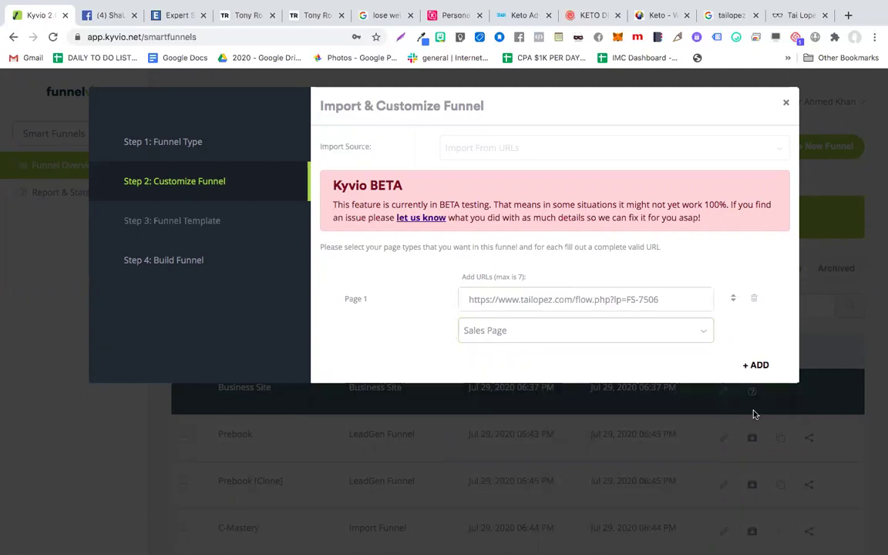
left_click(512, 146)
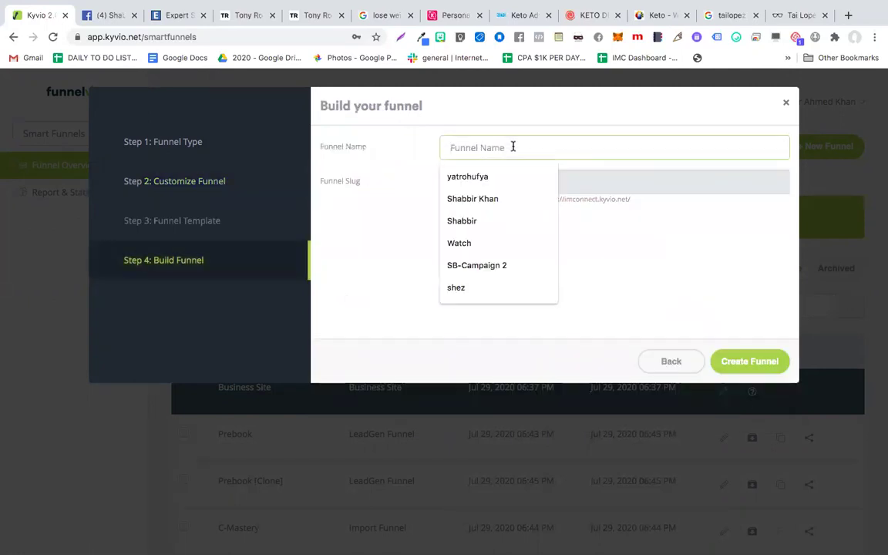
Name the funnel '67steps-by-tai-lopez', create it, and dismiss the success message.
type("67")
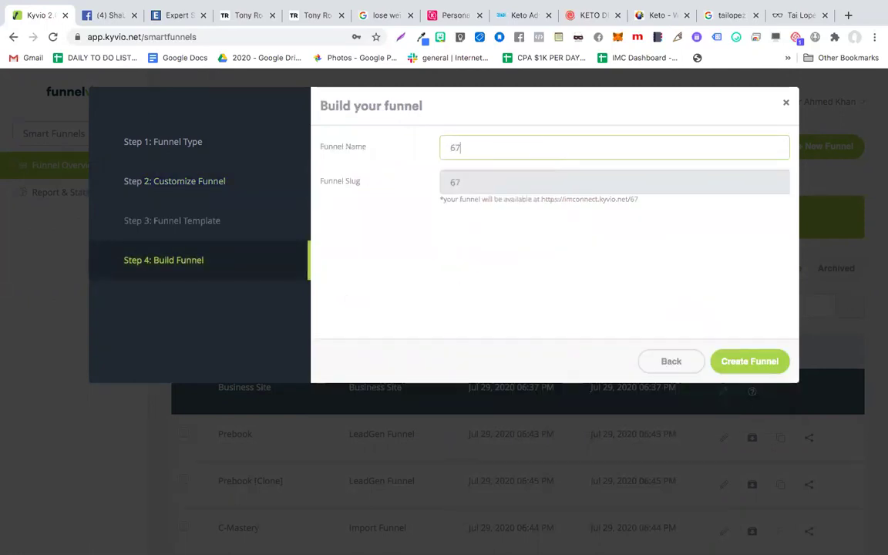
type("steps-tai")
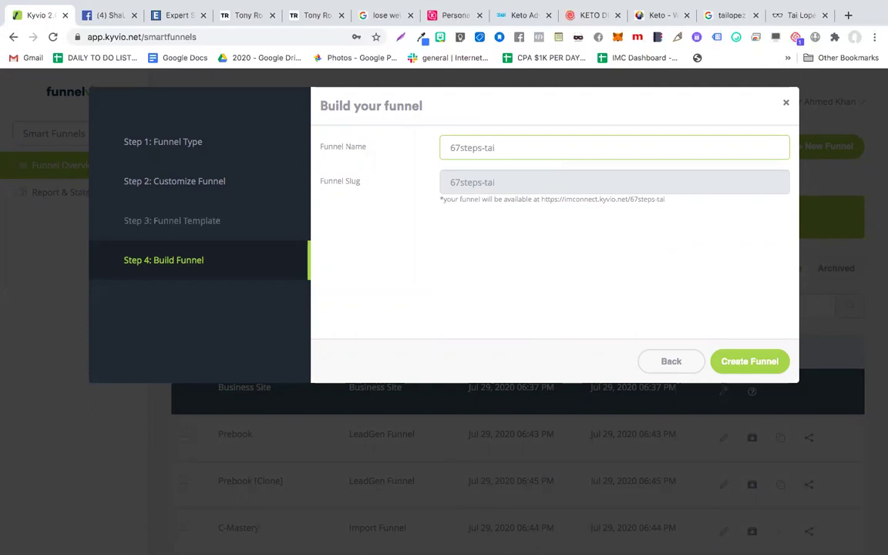
key("BackSpace")
key("BackSpace")
key("BackSpace")
type("by-tai-lopez")
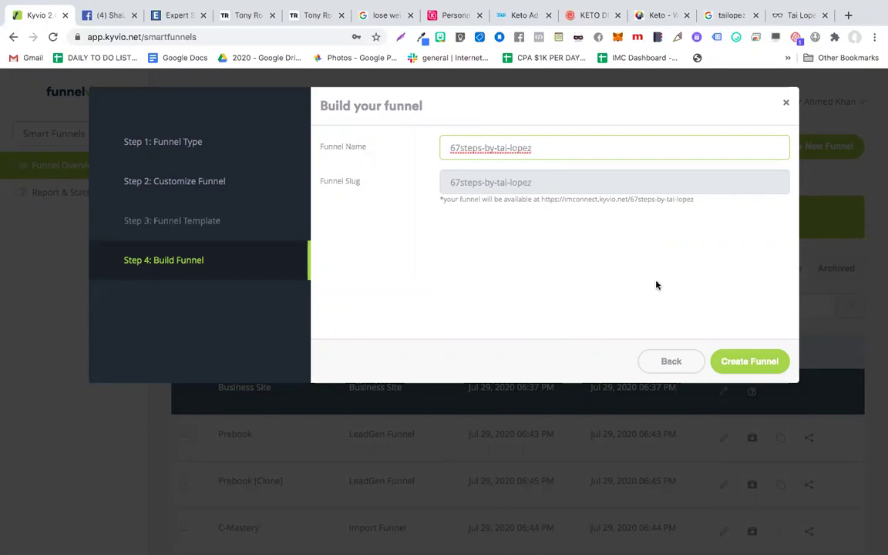
left_click(750, 362)
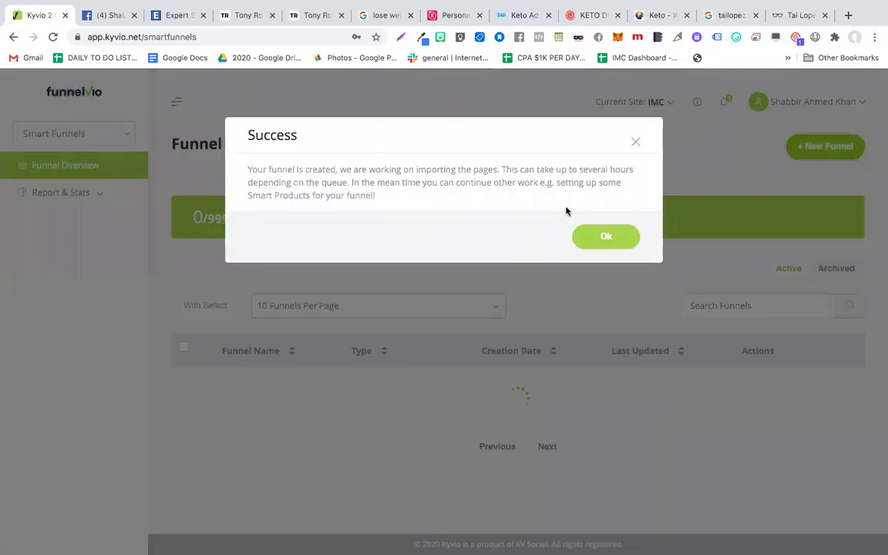
left_click(635, 145)
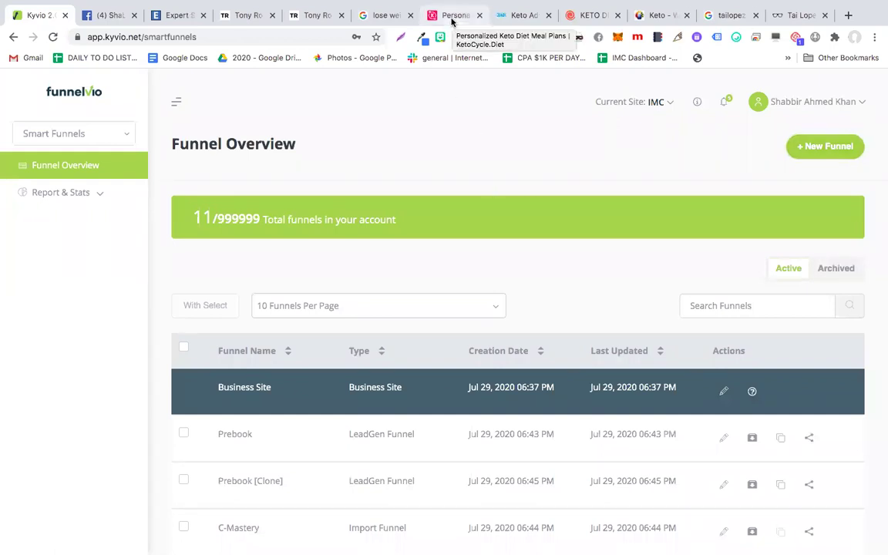
Look over the sponsored ads on the 'lose weight with keto' Google results.
left_click(382, 18)
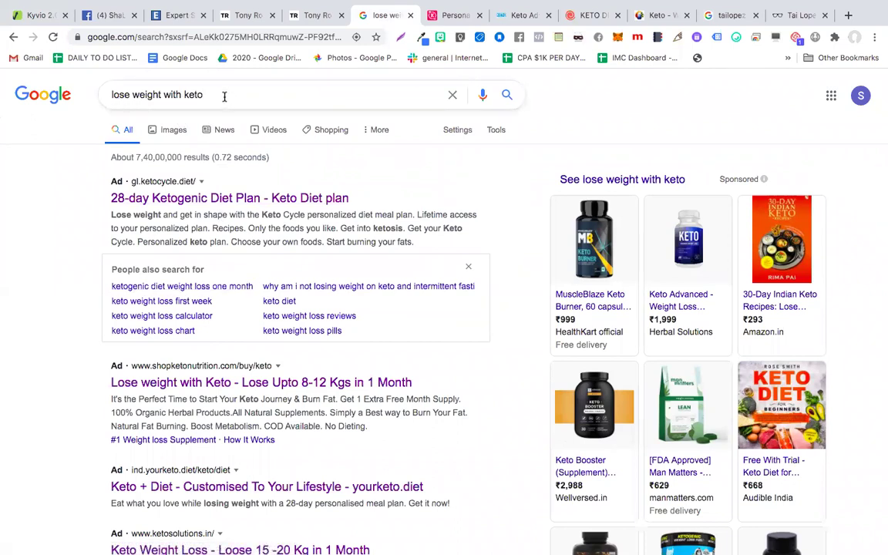
left_click_drag(218, 94, 110, 95)
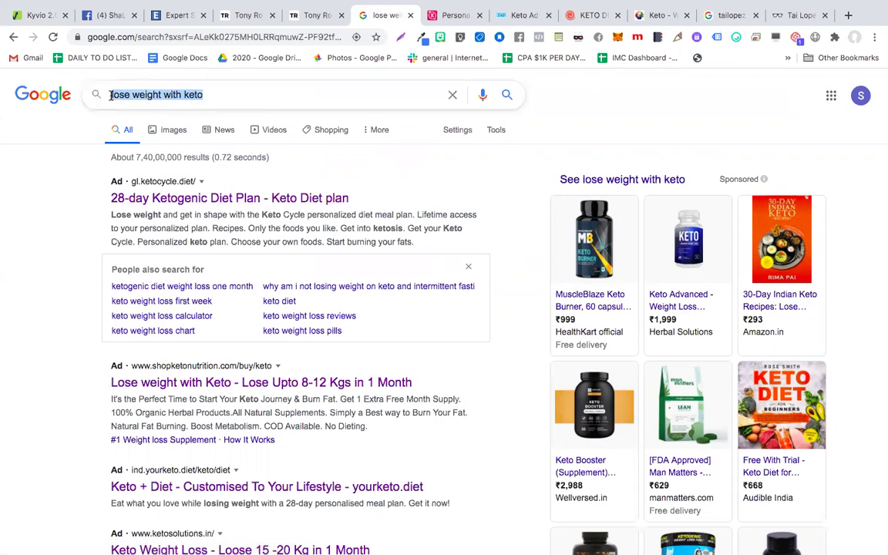
left_click(44, 219)
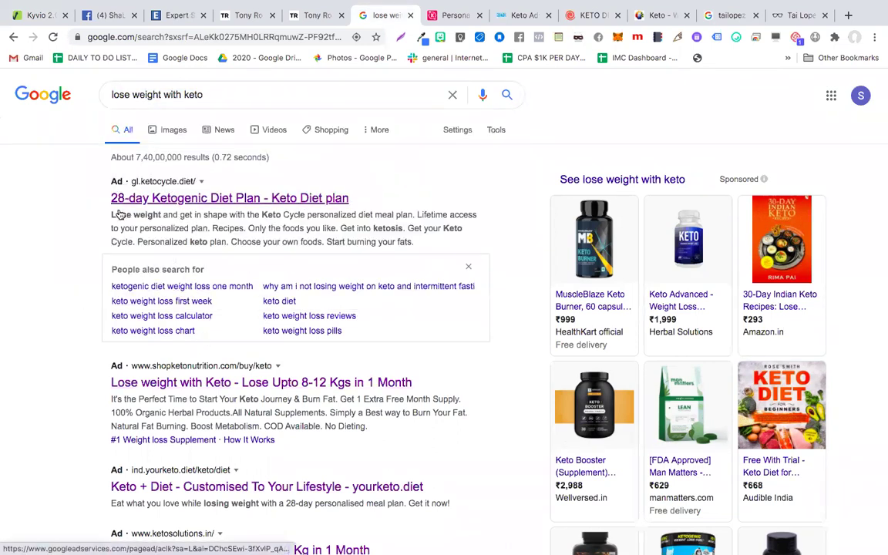
scroll(119, 216, "up", 5)
scroll(162, 291, "down", 8)
scroll(163, 287, "down", 5)
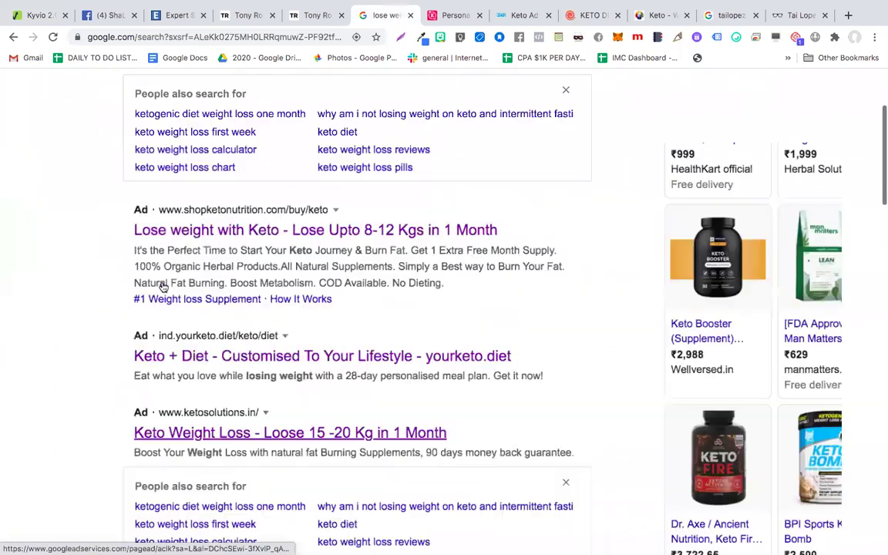
scroll(163, 287, "down", 3)
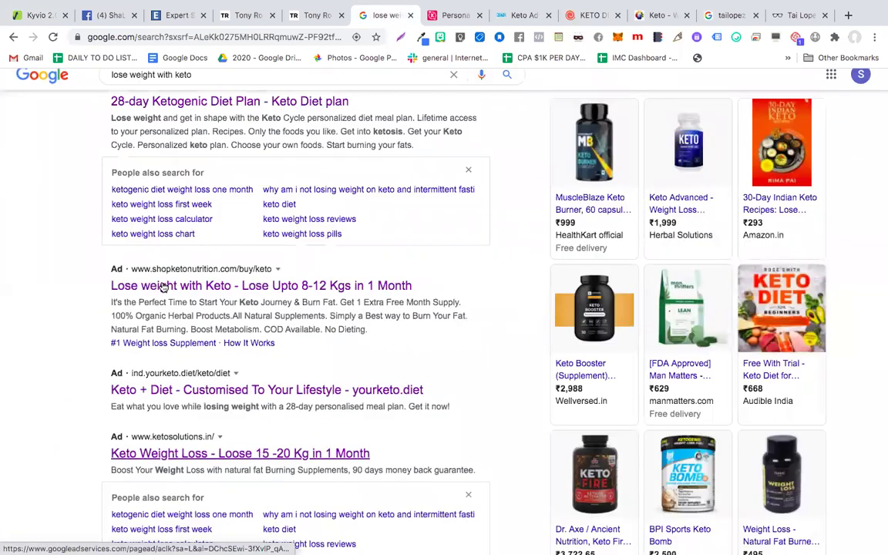
Switch to the Keto Cycle landing page tab and scroll over it.
left_click(456, 15)
scroll(381, 376, "down", 1)
scroll(381, 376, "up", 1)
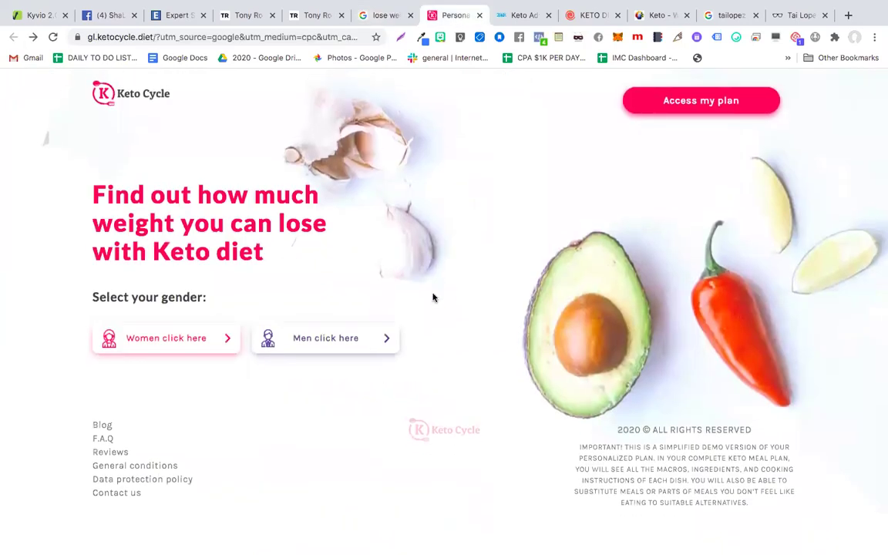
Scroll through the Keto Nutrition and Keto Diet sales pages.
left_click(519, 17)
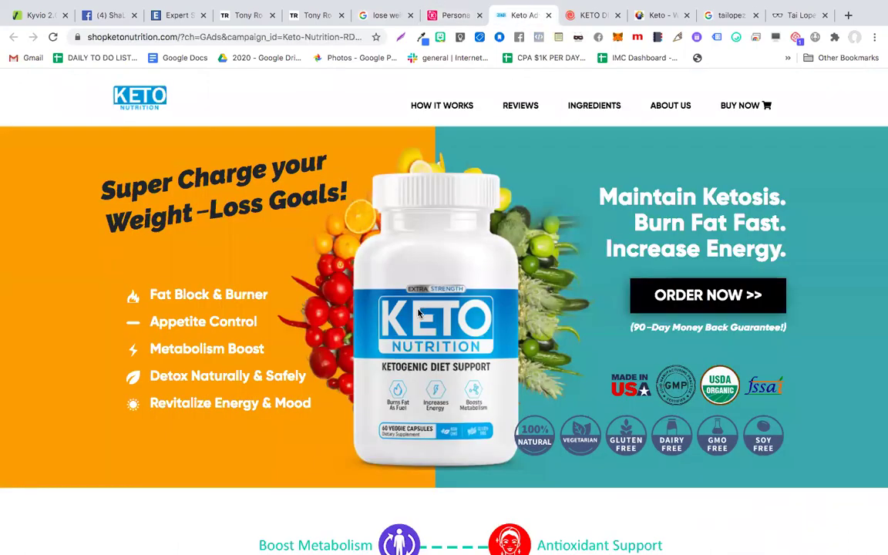
scroll(418, 312, "down", 15)
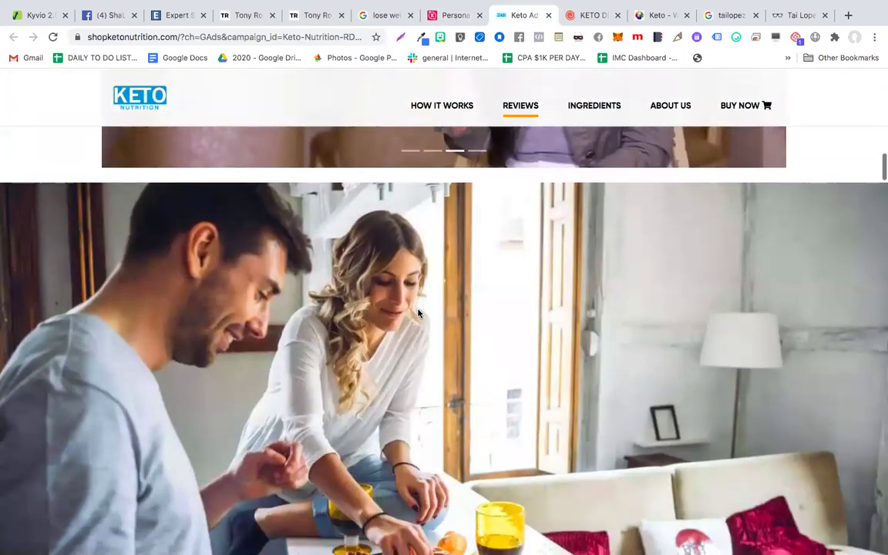
scroll(419, 312, "down", 15)
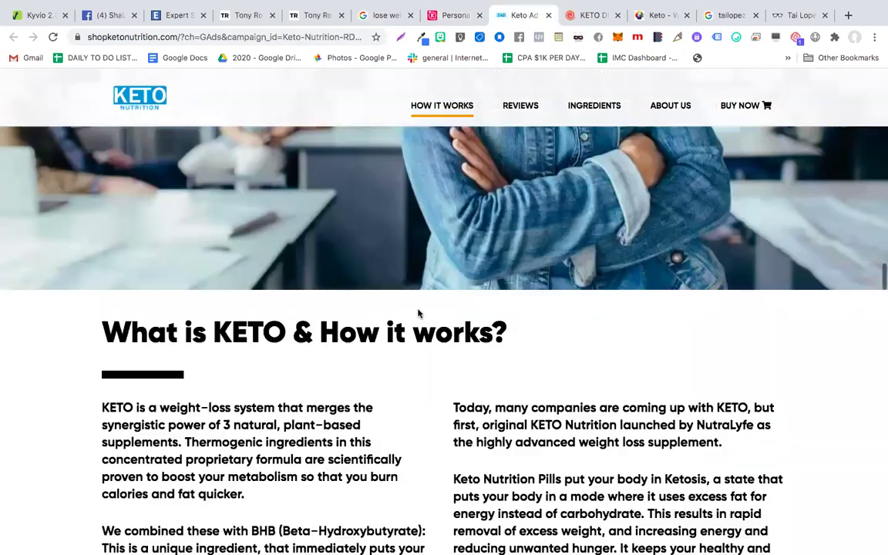
scroll(418, 312, "down", 15)
scroll(419, 313, "up", 8)
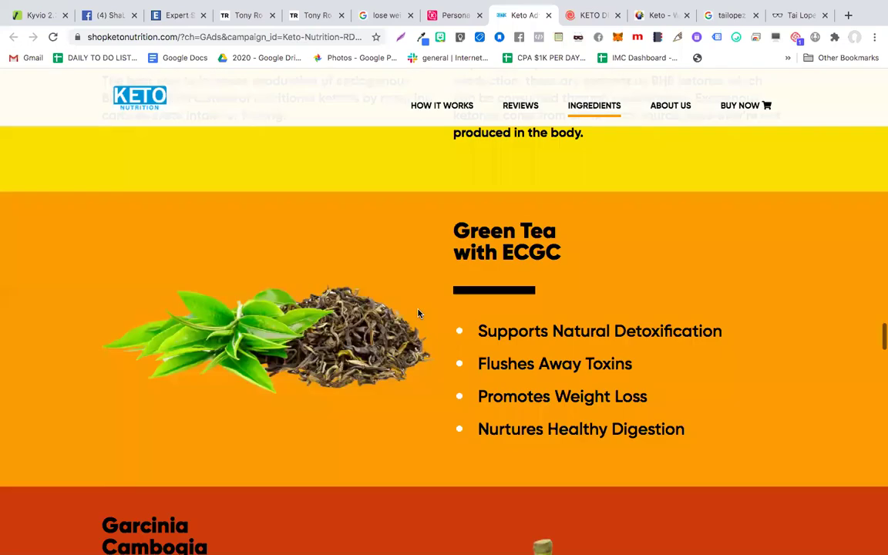
scroll(418, 313, "up", 15)
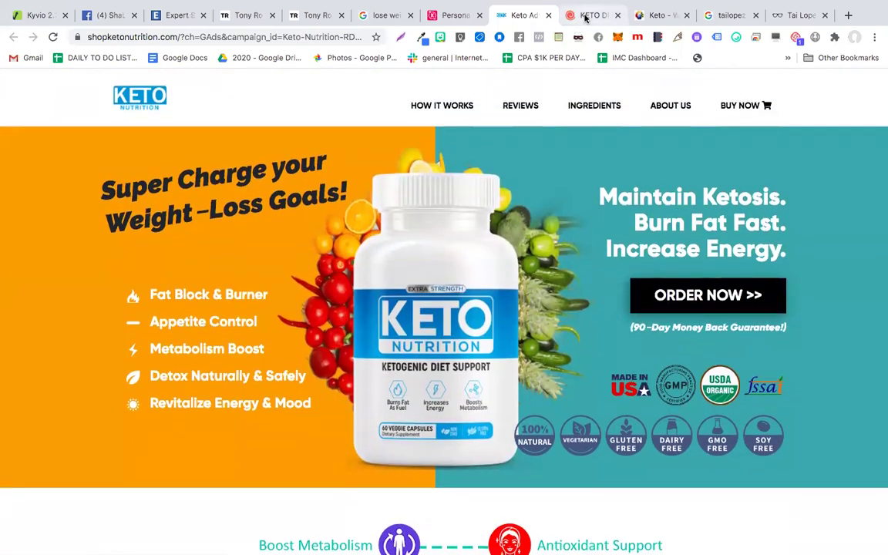
left_click(586, 15)
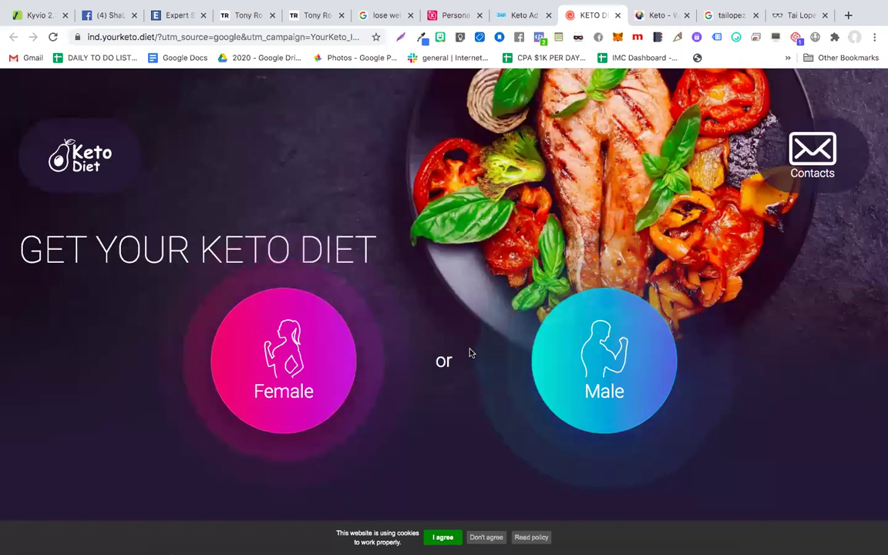
scroll(470, 353, "down", 5)
scroll(469, 353, "up", 5)
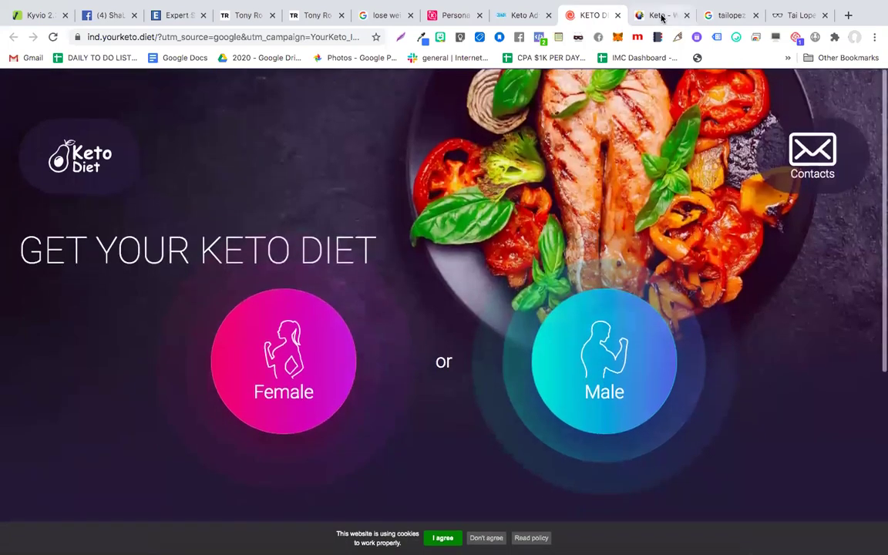
Browse the ketosolutions.in Keto Advanced Weight Loss sales page top to bottom.
left_click(659, 16)
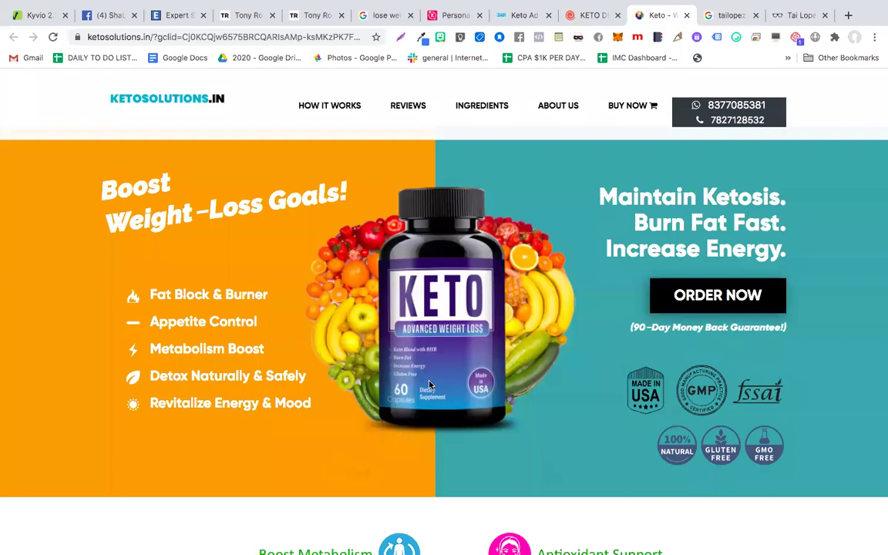
scroll(431, 384, "down", 5)
scroll(431, 385, "up", 5)
scroll(383, 393, "down", 8)
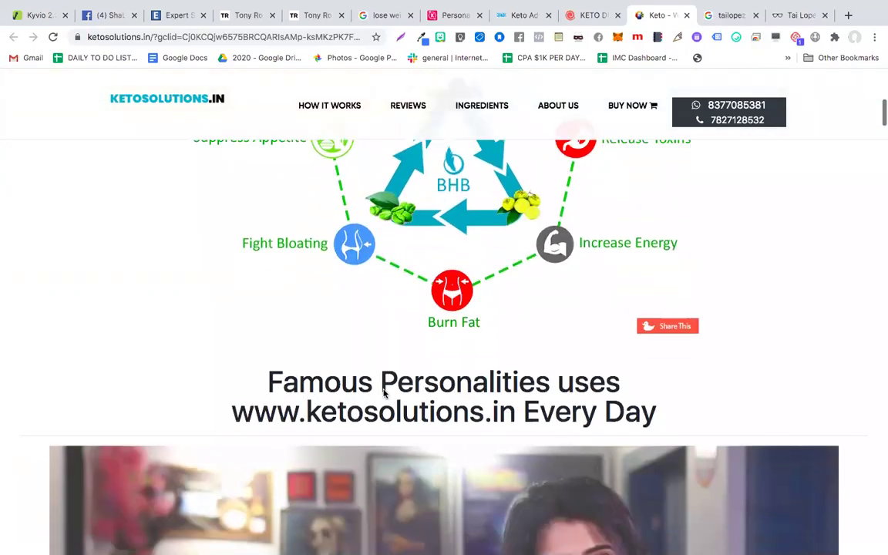
scroll(383, 393, "up", 8)
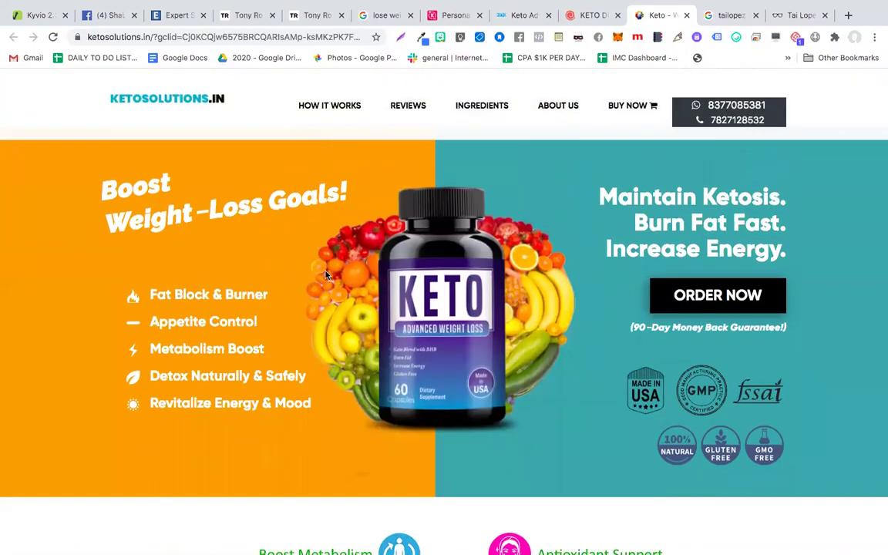
scroll(324, 369, "down", 8)
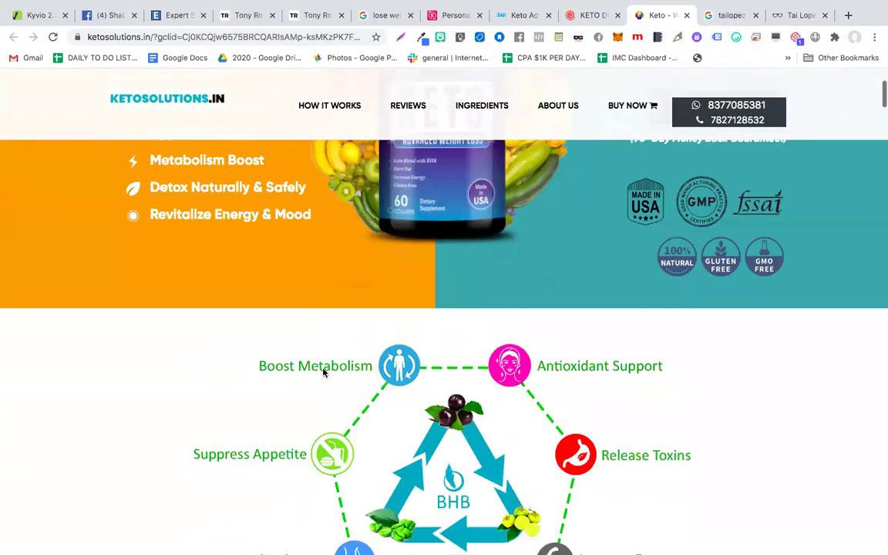
scroll(324, 373, "down", 5)
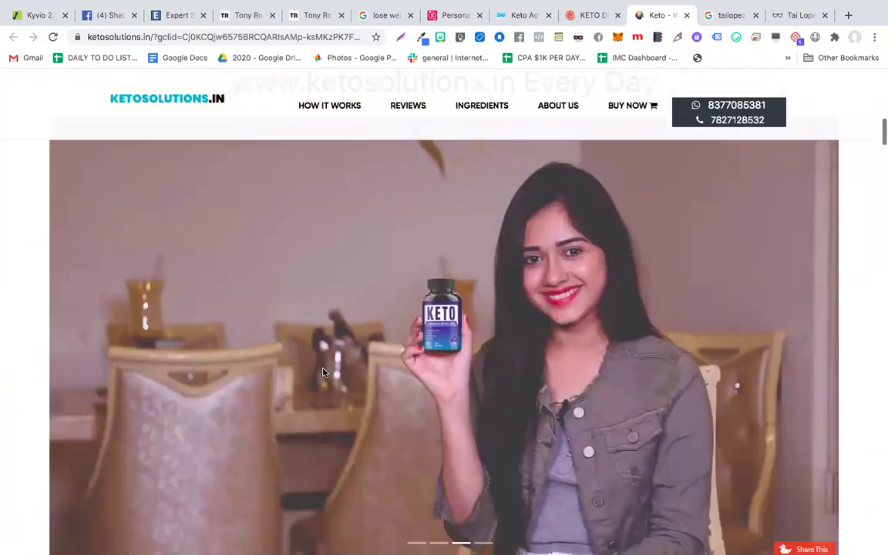
scroll(324, 373, "up", 10)
scroll(324, 373, "down", 8)
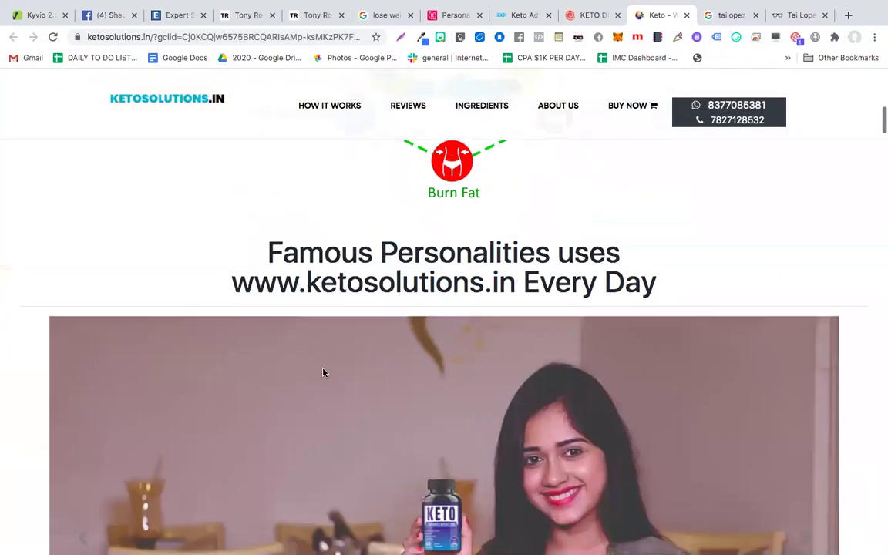
scroll(324, 372, "down", 15)
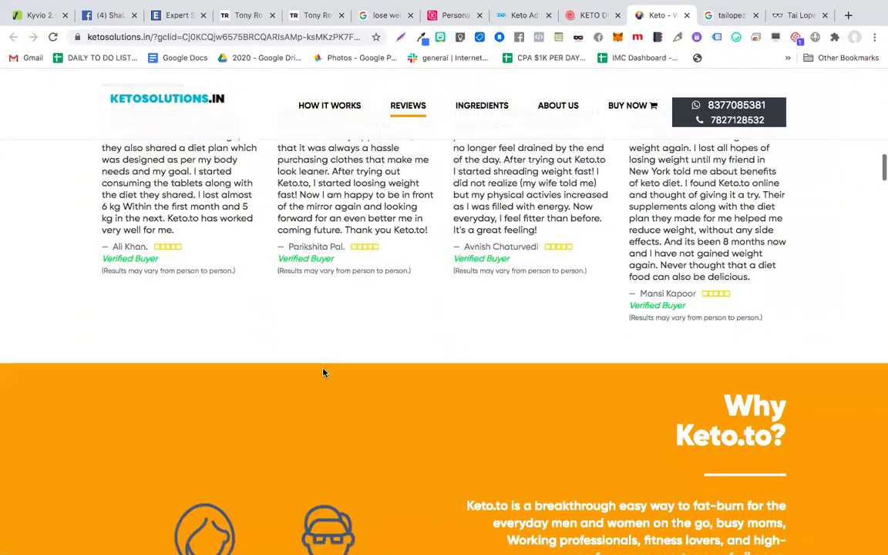
scroll(323, 372, "down", 15)
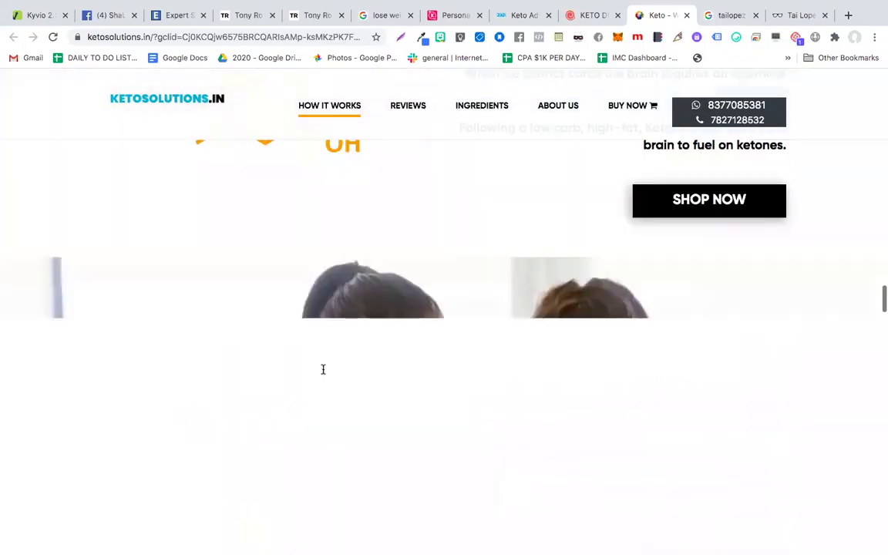
scroll(324, 372, "down", 3)
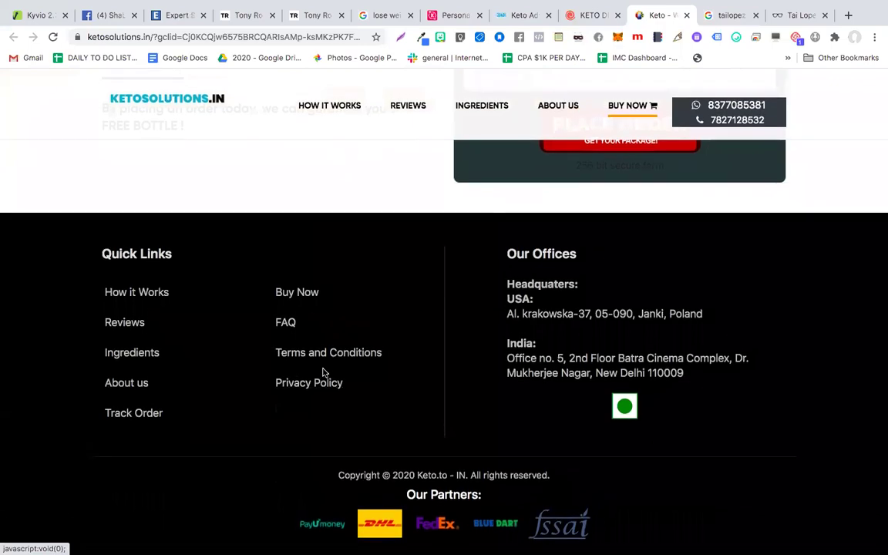
scroll(323, 373, "up", 10)
scroll(322, 371, "up", 20)
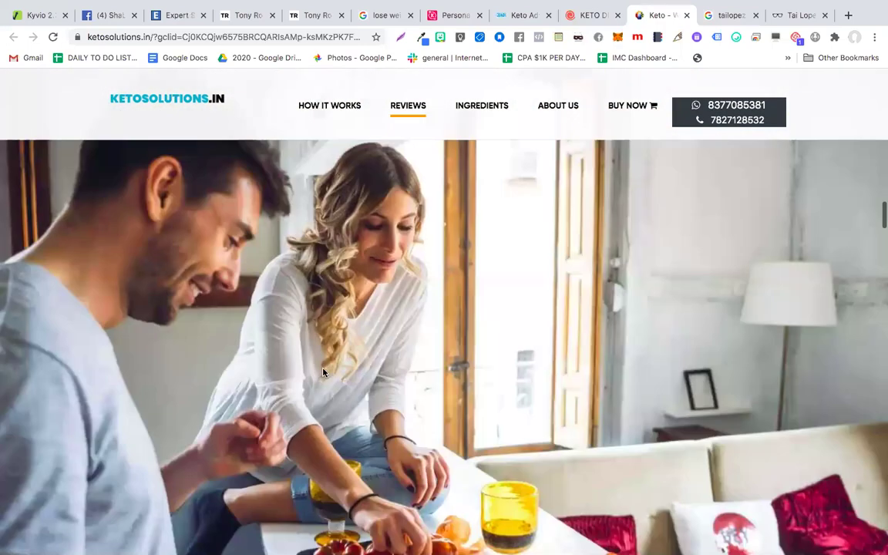
scroll(323, 373, "up", 3)
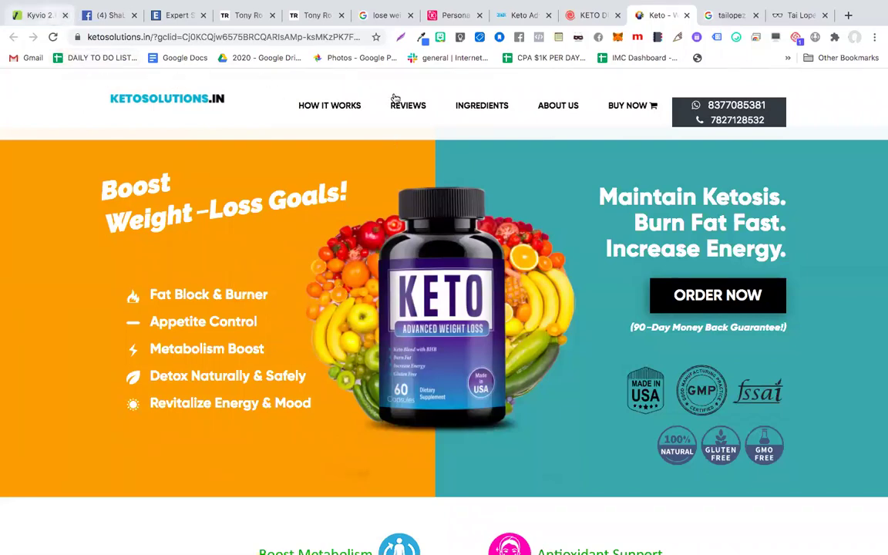
Edit the Expert-Secrets funnel from Funnel Overview and preview its Presell Page live.
left_click(33, 16)
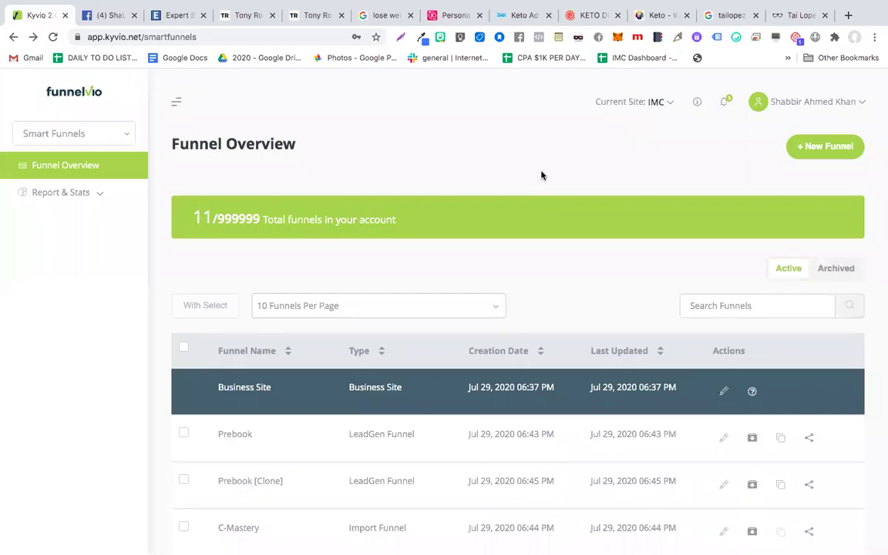
scroll(542, 174, "down", 3)
scroll(542, 174, "down", 2)
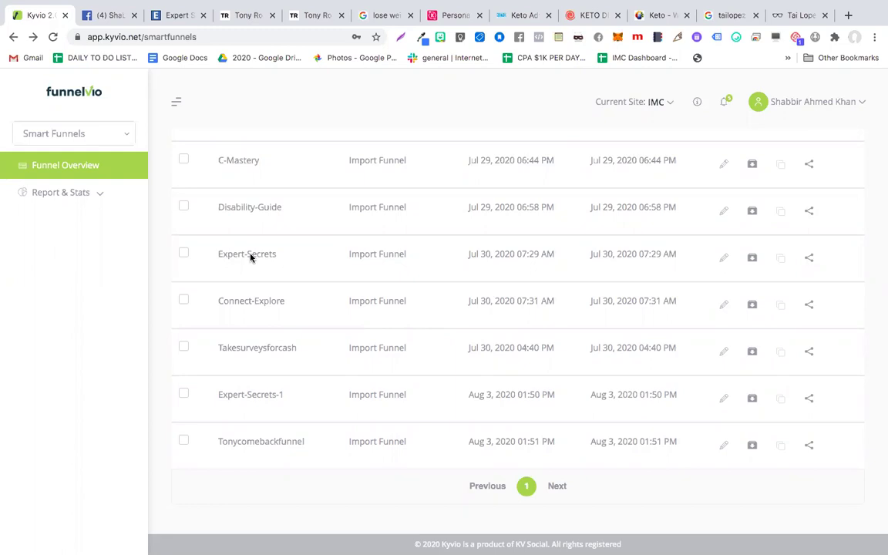
left_click(723, 260)
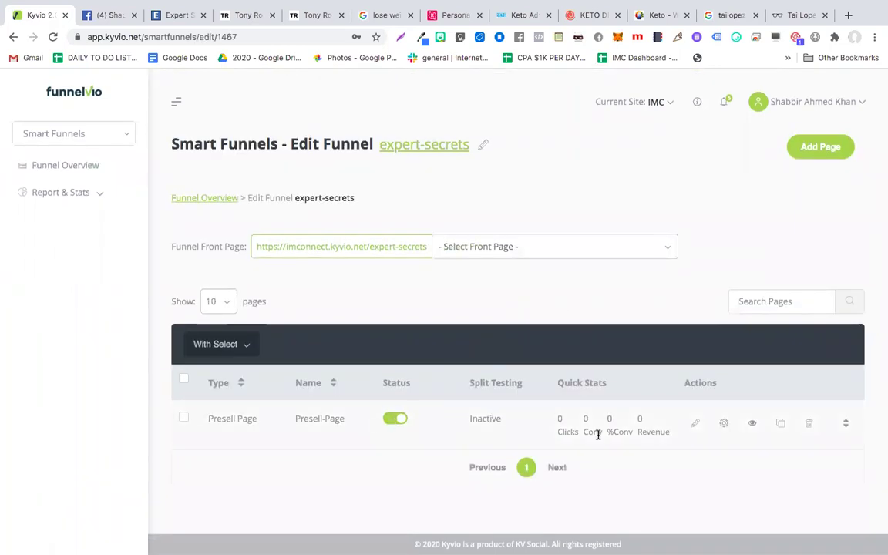
left_click(753, 425)
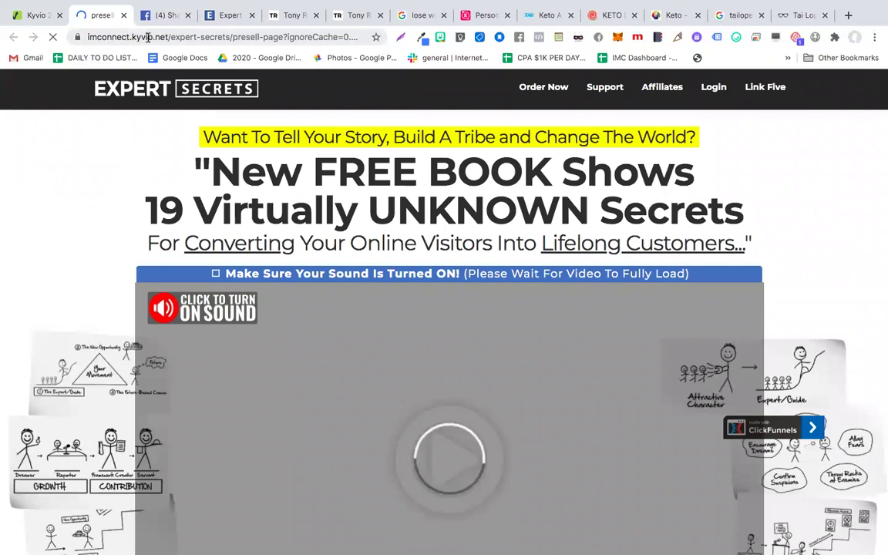
left_click(154, 38)
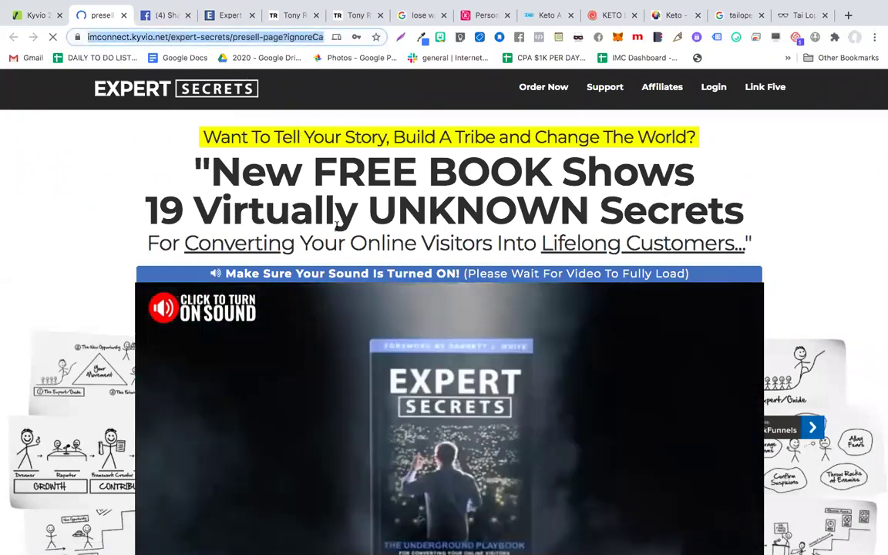
scroll(398, 310, "down", 4)
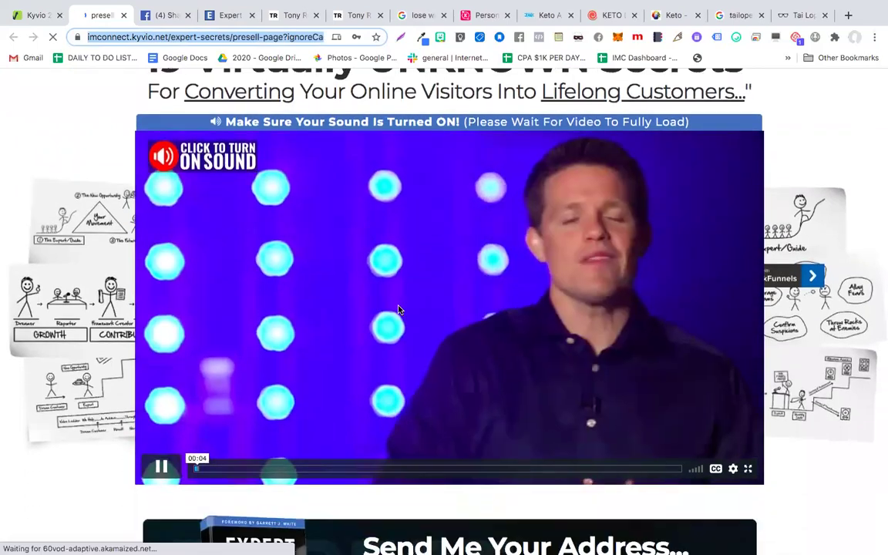
scroll(398, 309, "down", 10)
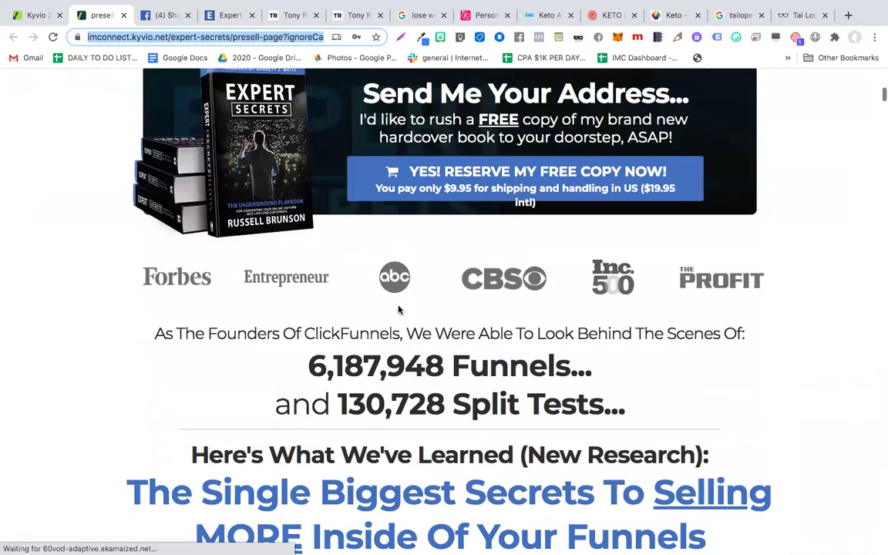
scroll(398, 310, "down", 11)
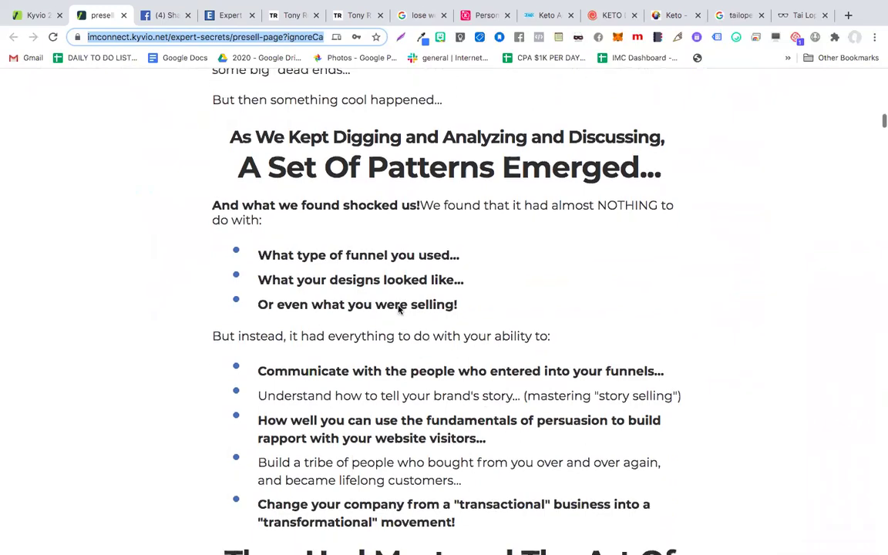
scroll(398, 309, "down", 12)
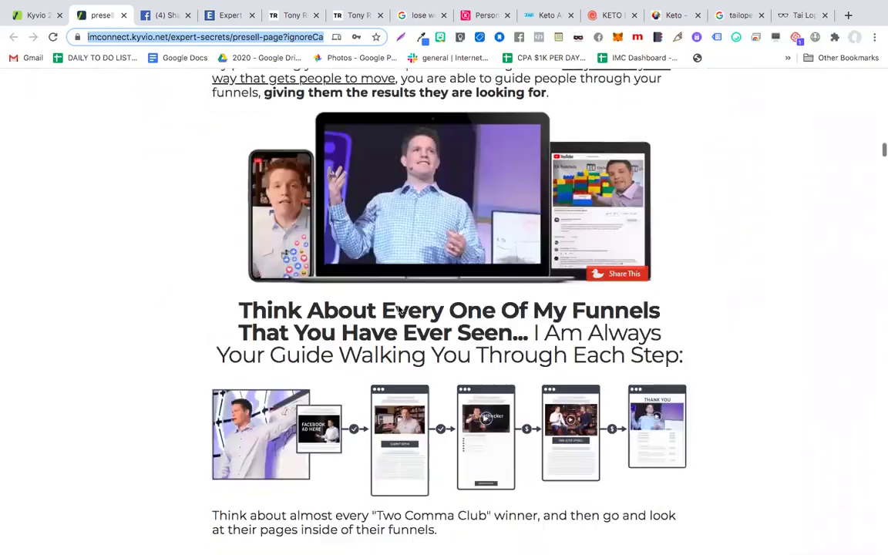
scroll(397, 309, "down", 12)
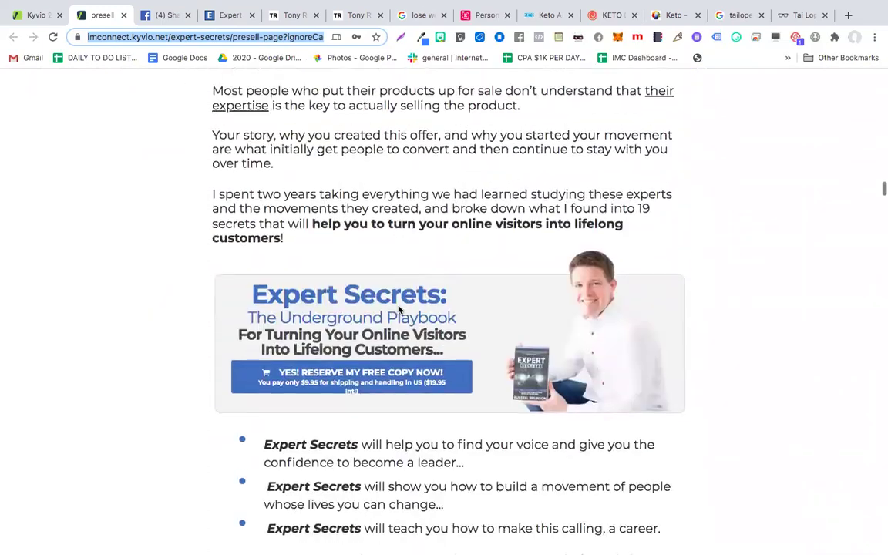
scroll(399, 310, "down", 12)
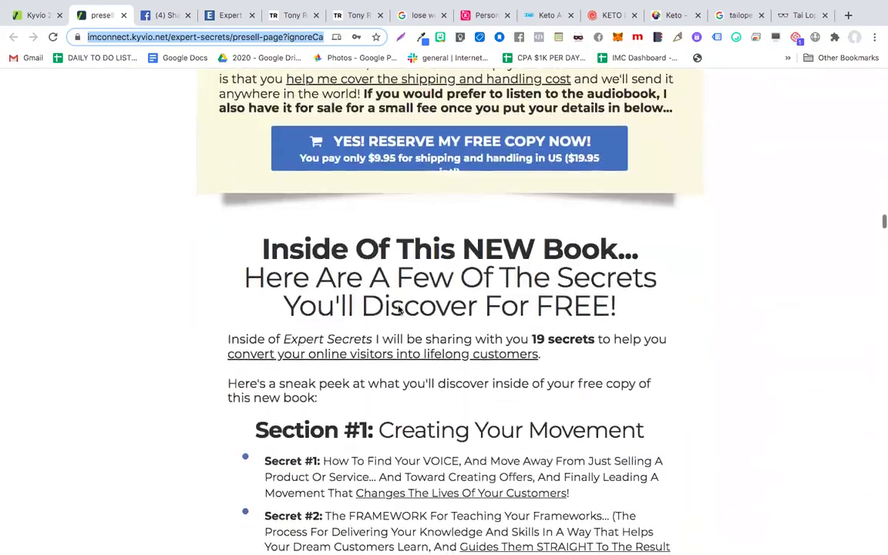
scroll(398, 309, "down", 15)
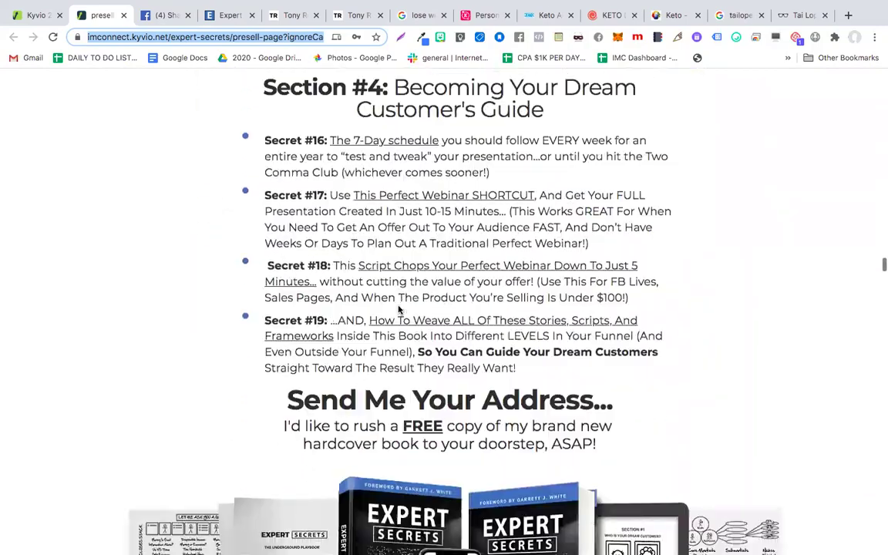
scroll(399, 309, "down", 15)
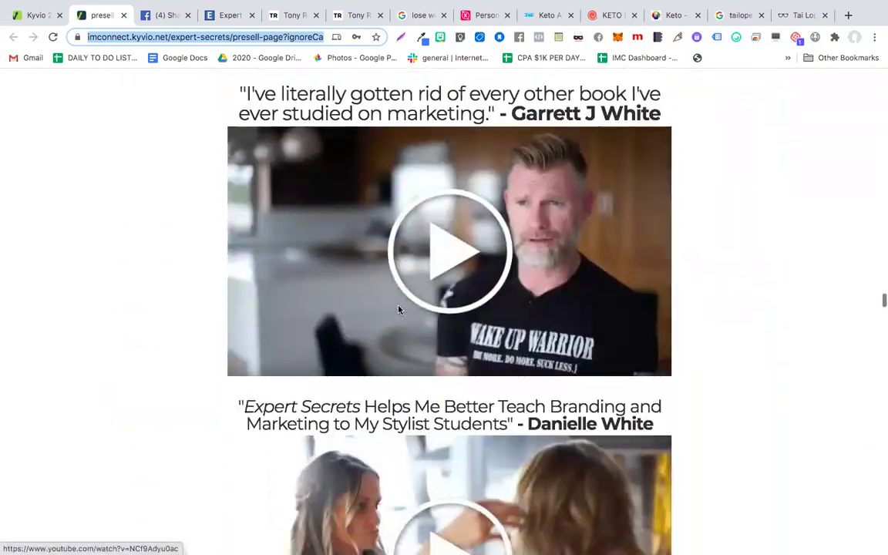
scroll(399, 309, "down", 8)
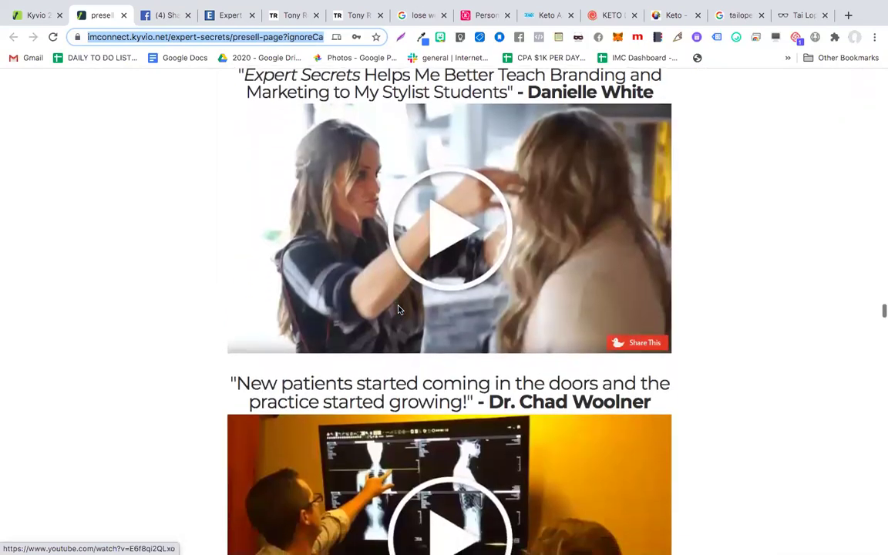
scroll(399, 310, "down", 15)
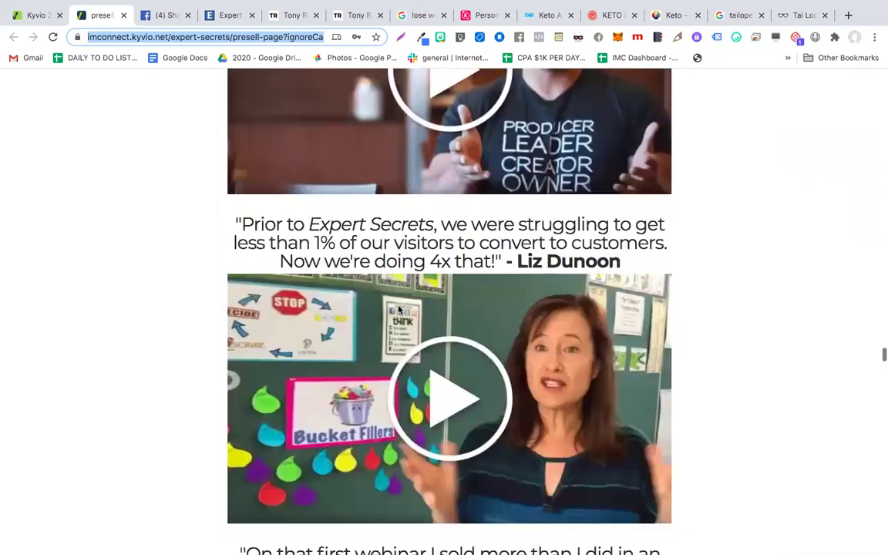
scroll(399, 310, "down", 20)
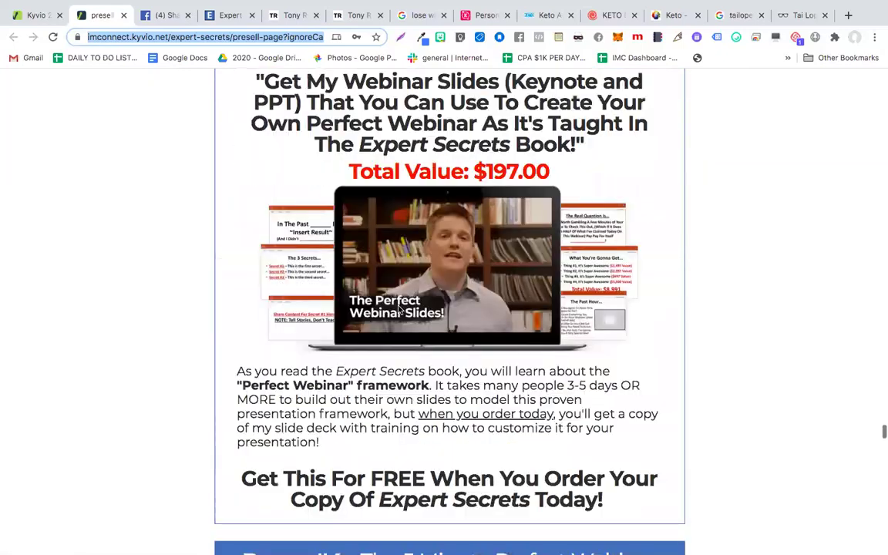
scroll(399, 310, "down", 15)
scroll(399, 310, "up", 5)
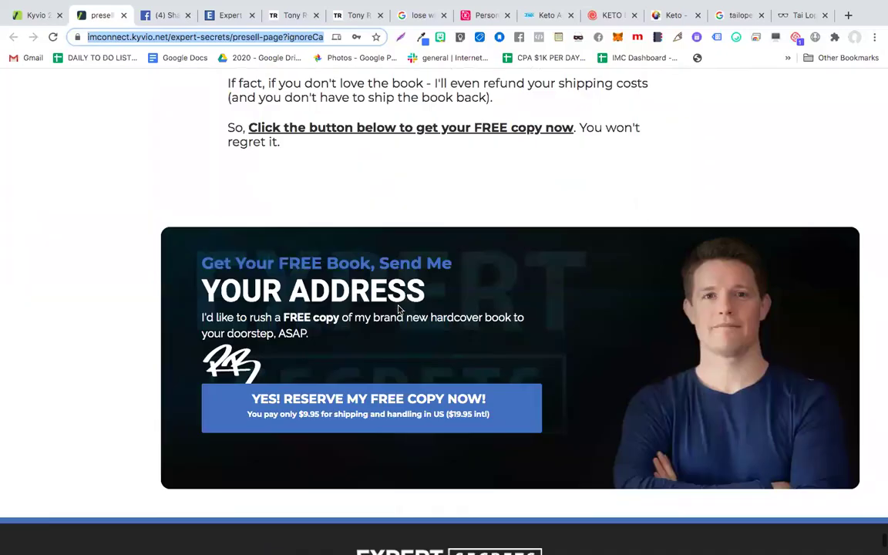
scroll(399, 309, "up", 2)
scroll(398, 309, "down", 5)
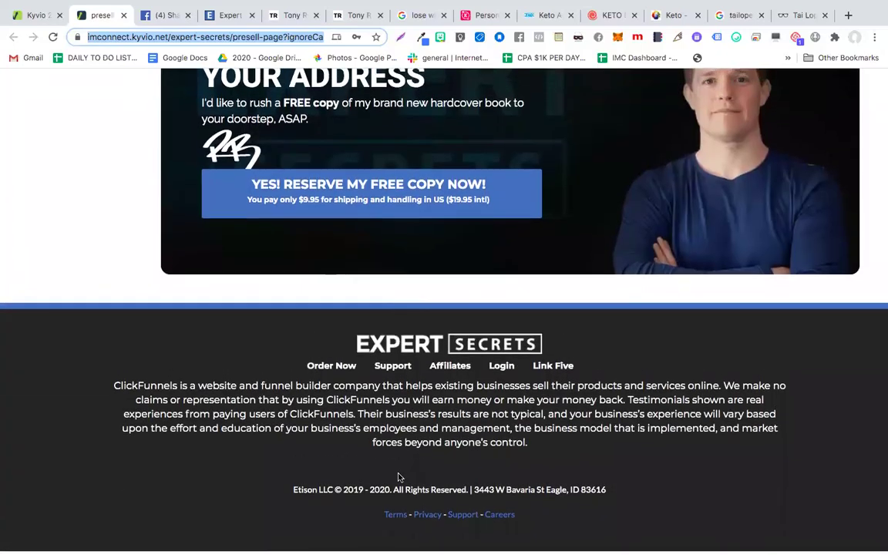
scroll(421, 422, "up", 10)
scroll(421, 422, "down", 10)
scroll(421, 422, "up", 15)
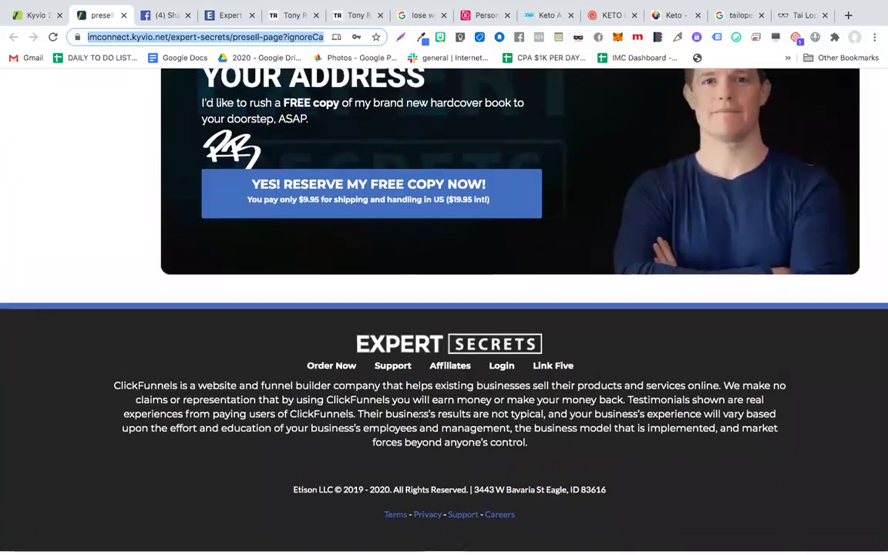
scroll(421, 422, "up", 20)
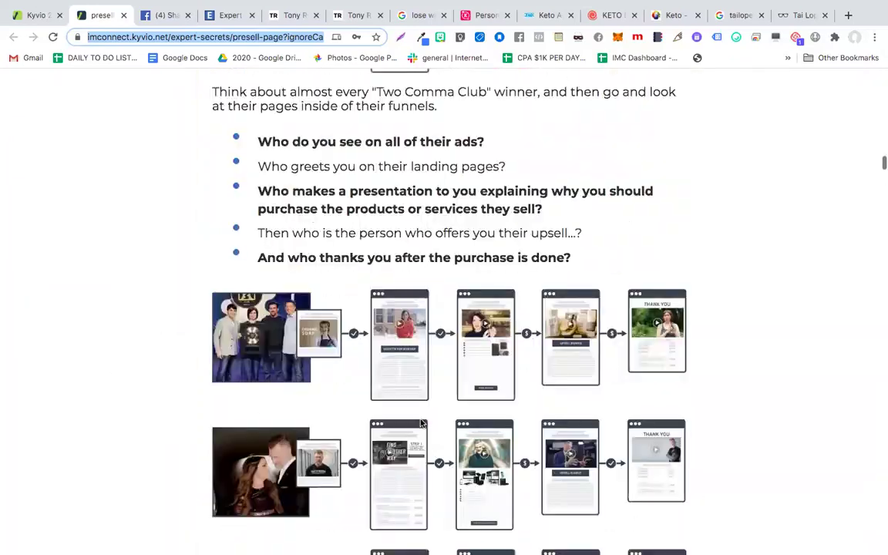
scroll(421, 422, "up", 6)
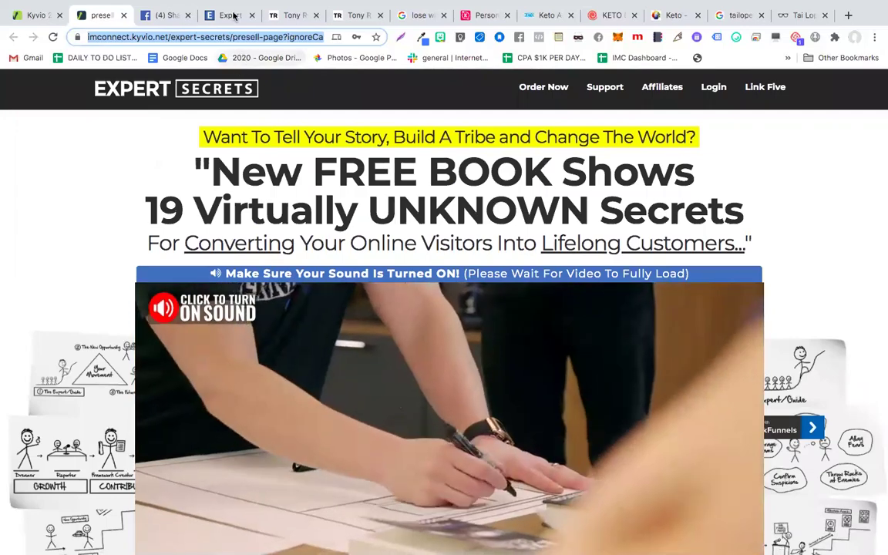
Scroll through the original expertsecrets.com/get-es-free page for comparison.
left_click(232, 16)
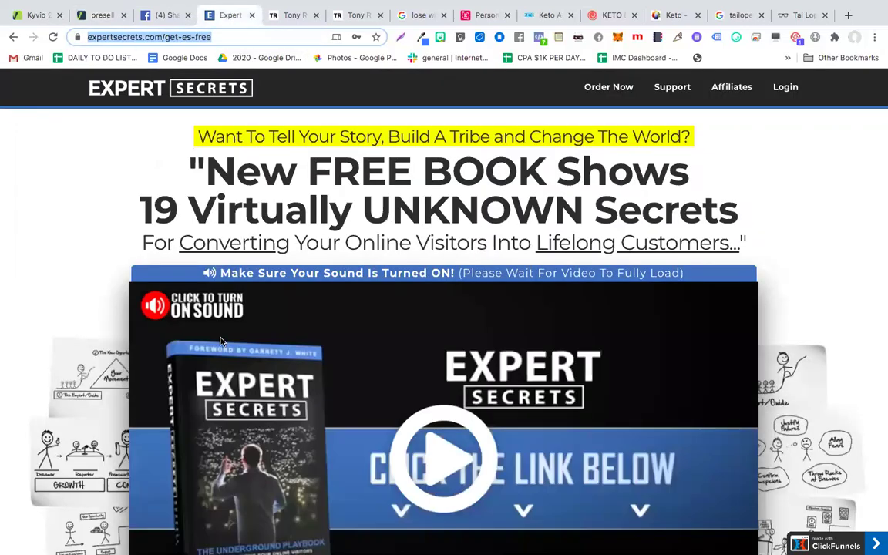
scroll(220, 342, "down", 20)
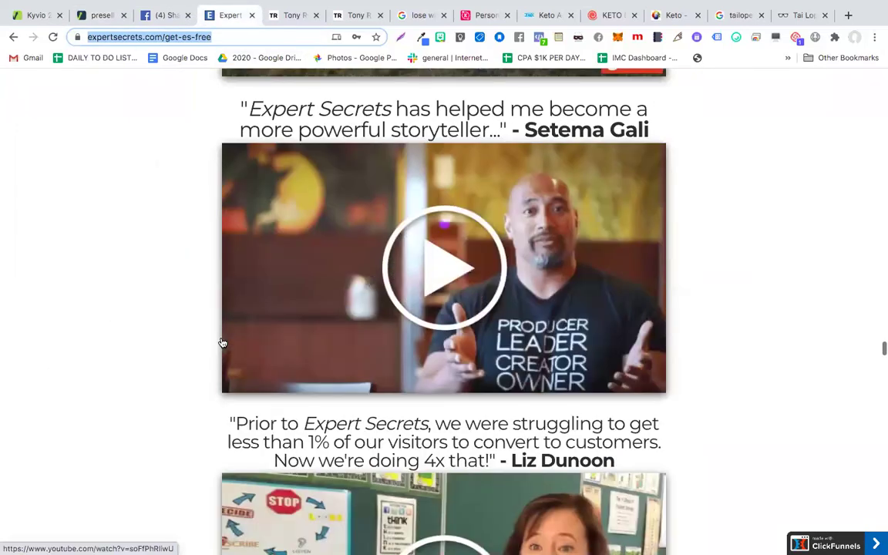
scroll(221, 342, "down", 15)
scroll(222, 340, "up", 3)
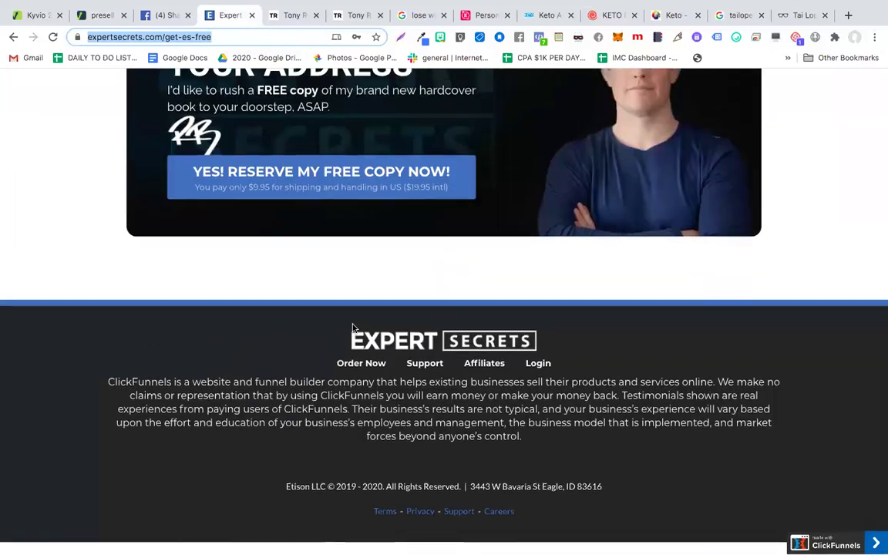
scroll(353, 328, "up", 15)
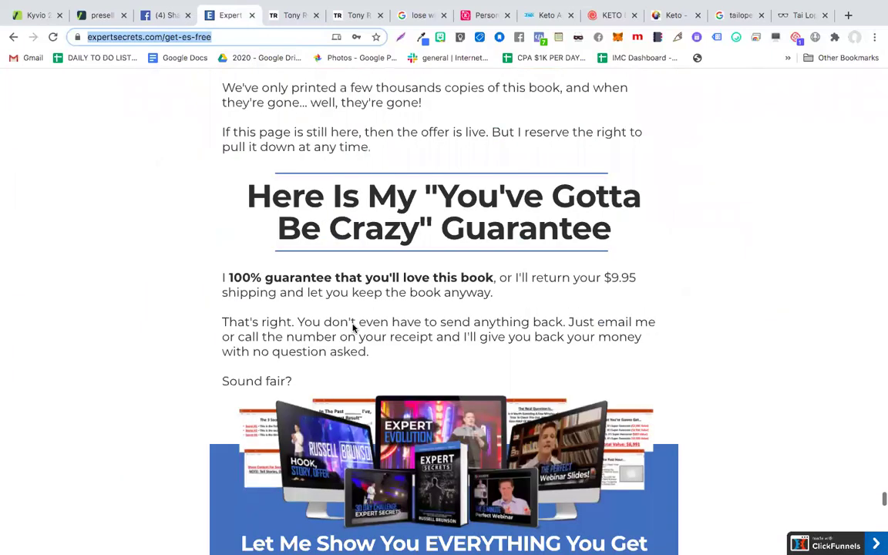
scroll(353, 328, "up", 20)
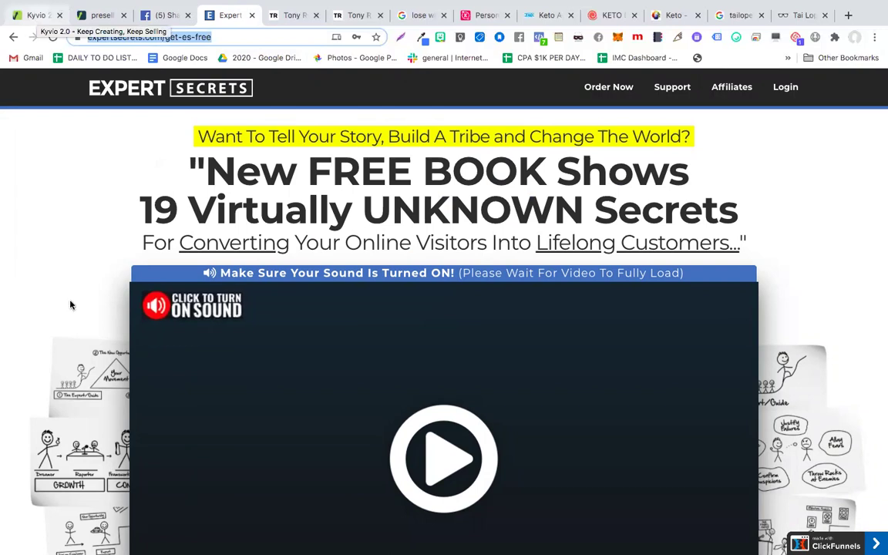
scroll(70, 305, "down", 4)
scroll(71, 306, "down", 2)
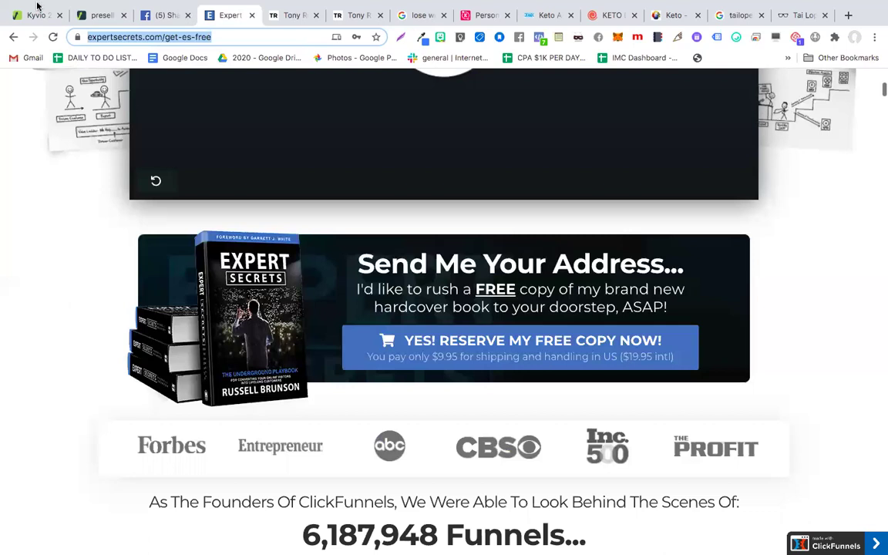
Open the Presell-Page in the page builder, then return and open the Smart Funnels menu.
key("super+1")
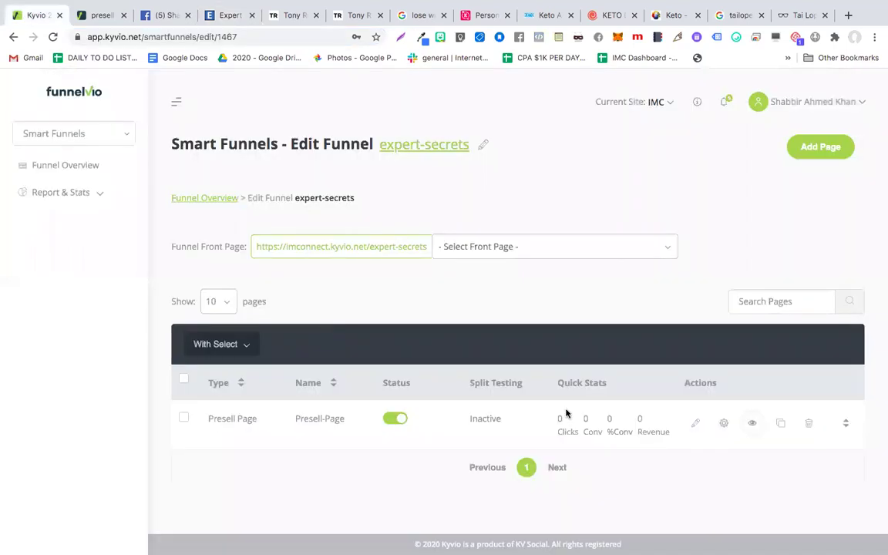
left_click(697, 424)
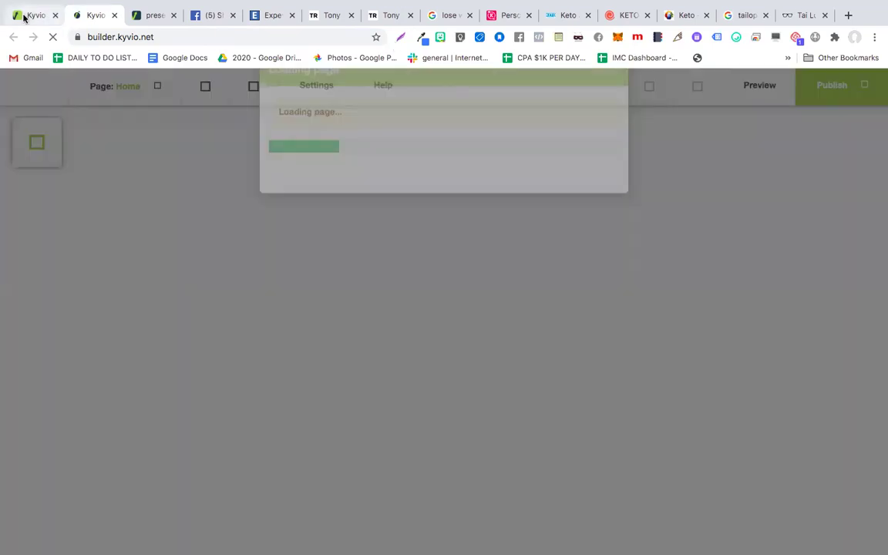
left_click(24, 17)
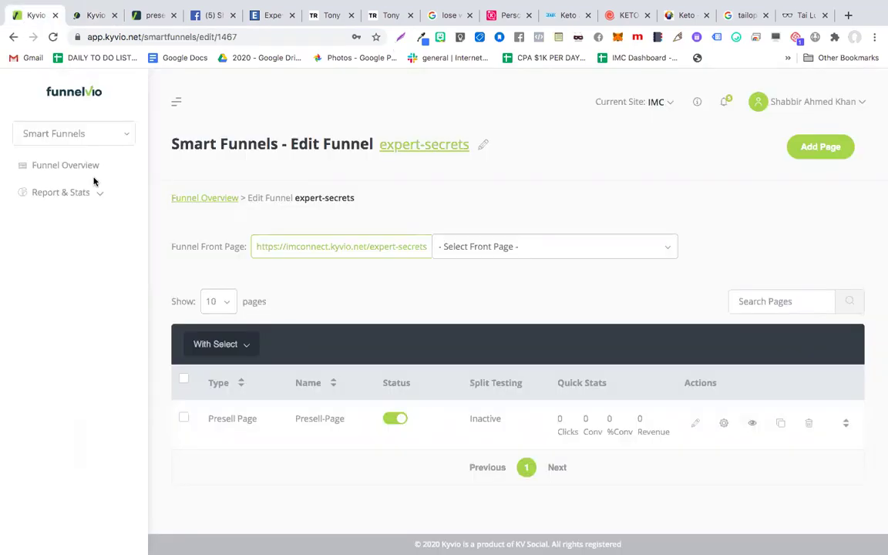
left_click(87, 139)
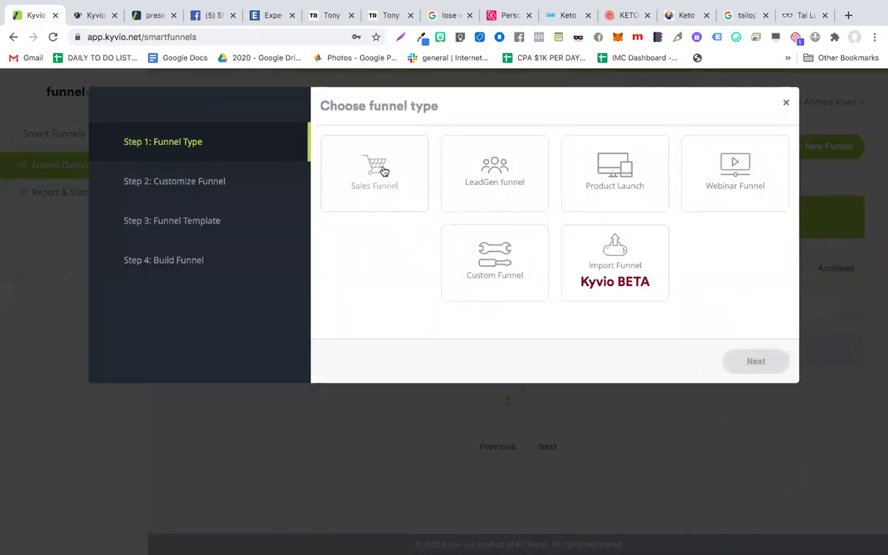
Choose a Sales Funnel and keep its five default pages, Page 1 through Page 5.
left_click(383, 174)
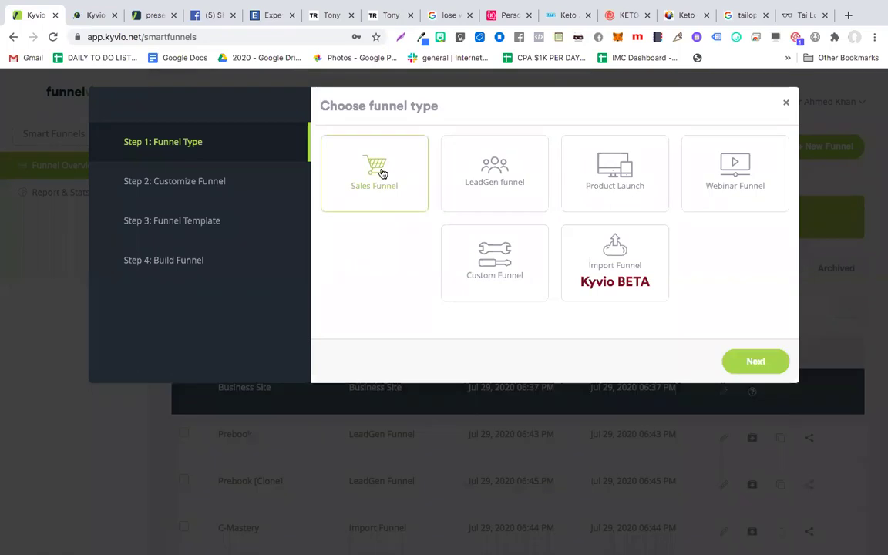
left_click(756, 362)
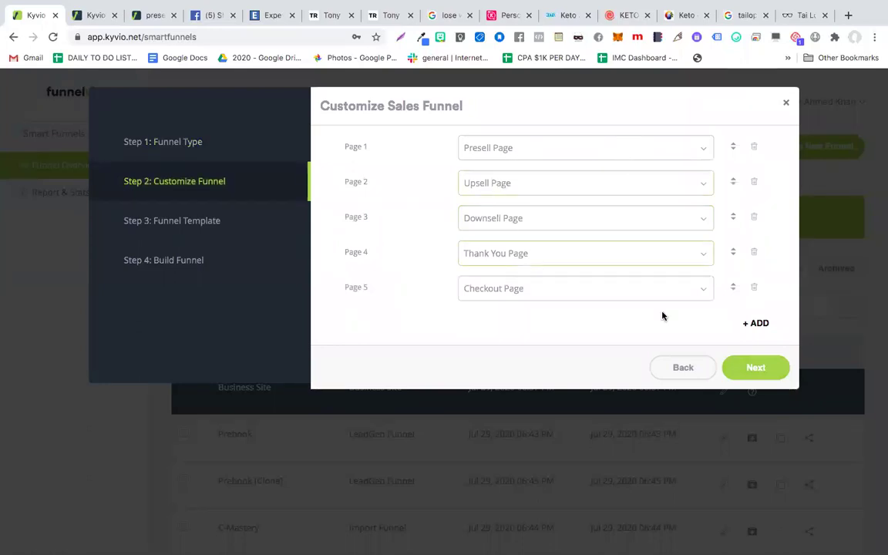
left_click(757, 367)
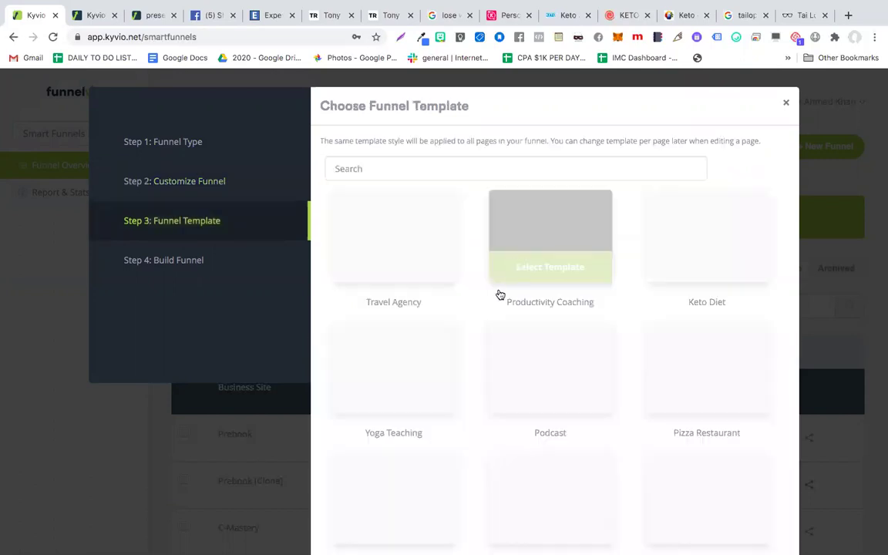
Scroll through the available Sales Funnel templates.
scroll(483, 385, "down", 1)
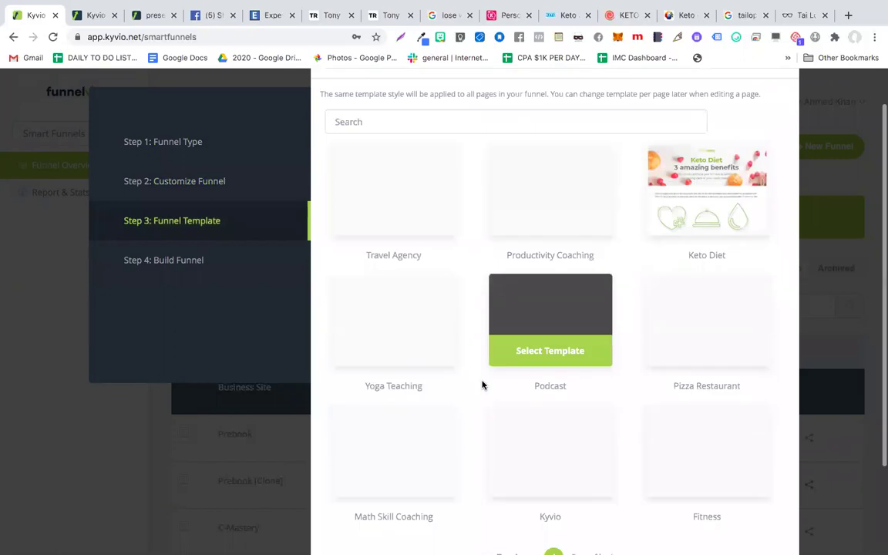
scroll(483, 385, "down", 1)
scroll(483, 385, "down", 2)
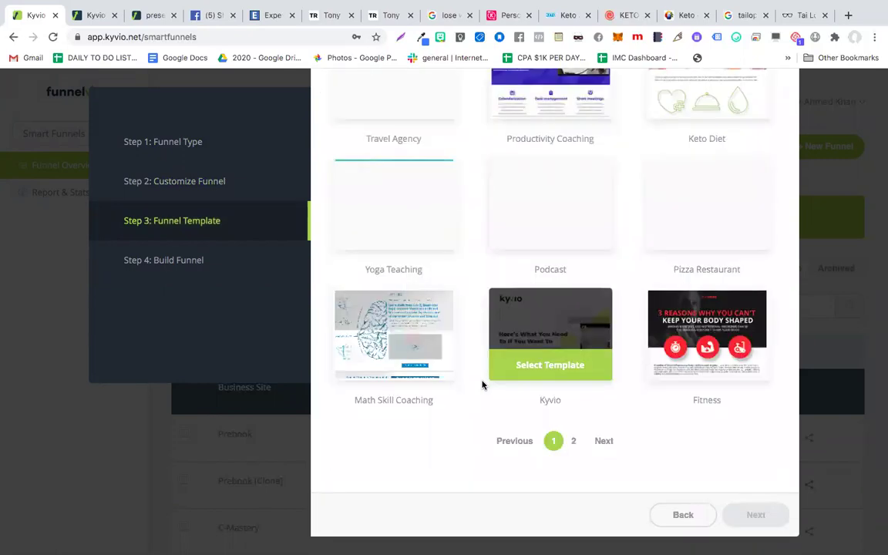
scroll(482, 384, "up", 4)
scroll(482, 385, "down", 2)
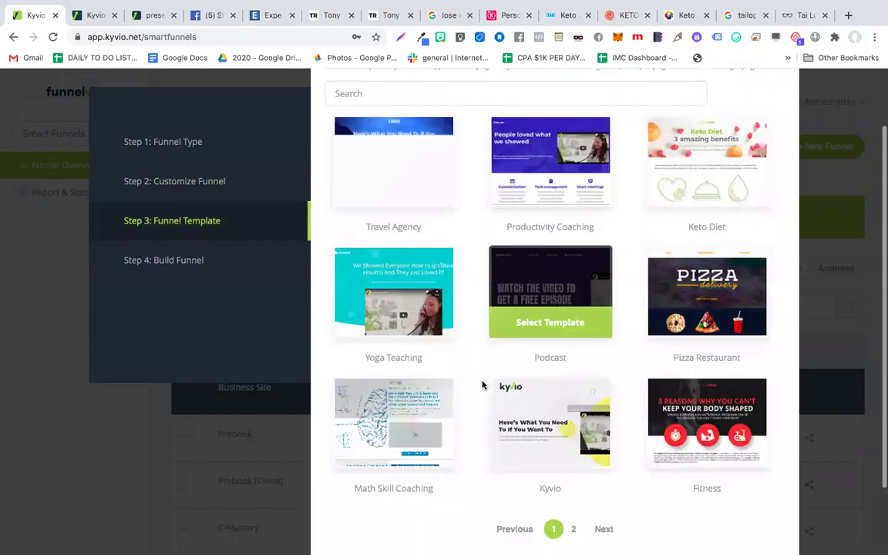
scroll(482, 384, "down", 1)
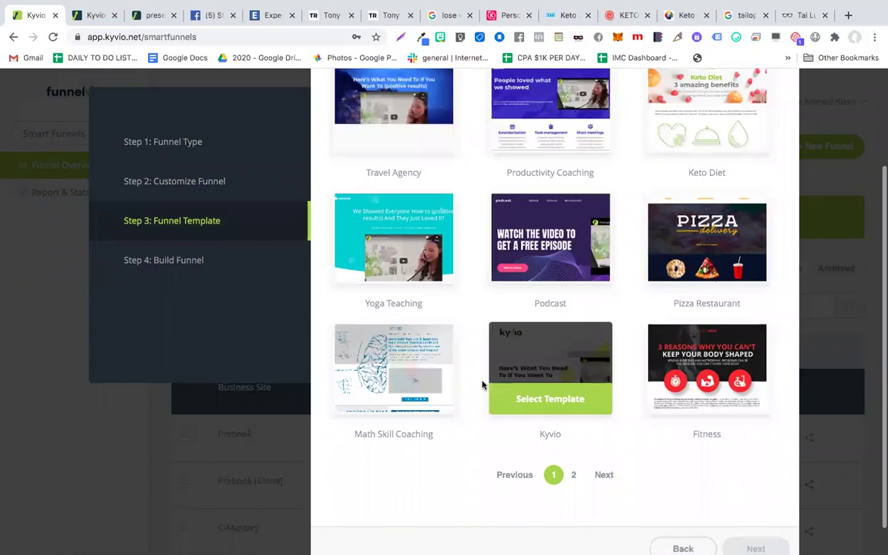
scroll(483, 385, "up", 3)
scroll(483, 385, "down", 2)
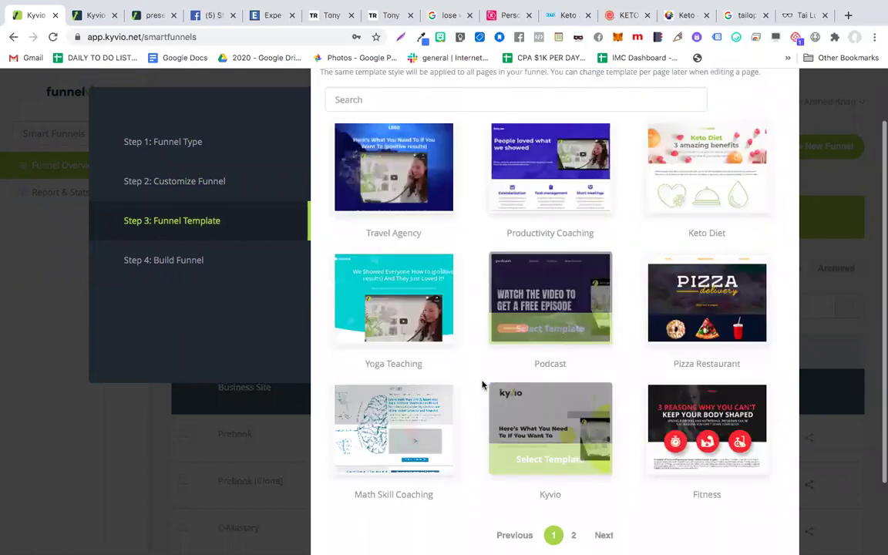
scroll(483, 385, "up", 1)
scroll(633, 201, "up", 1)
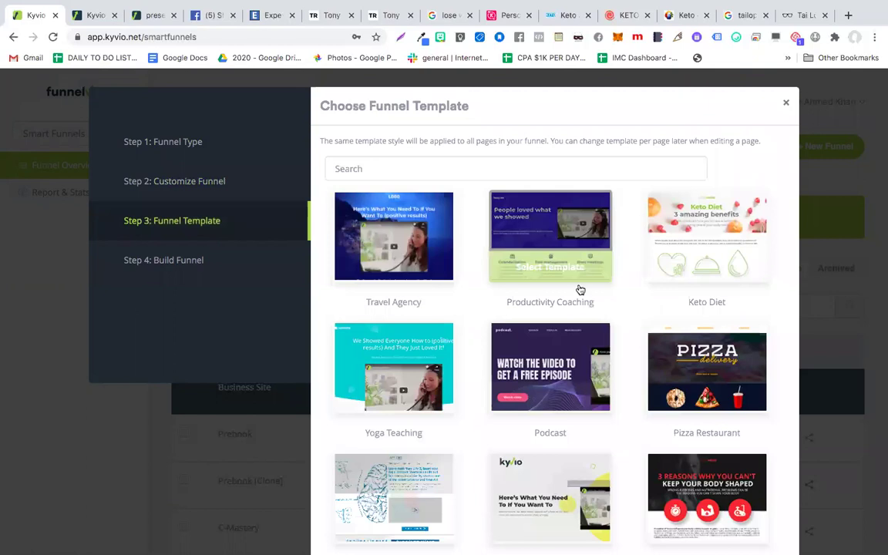
scroll(601, 347, "down", 4)
Switch to a LeadGen funnel and view its page setup and templates.
left_click(683, 515)
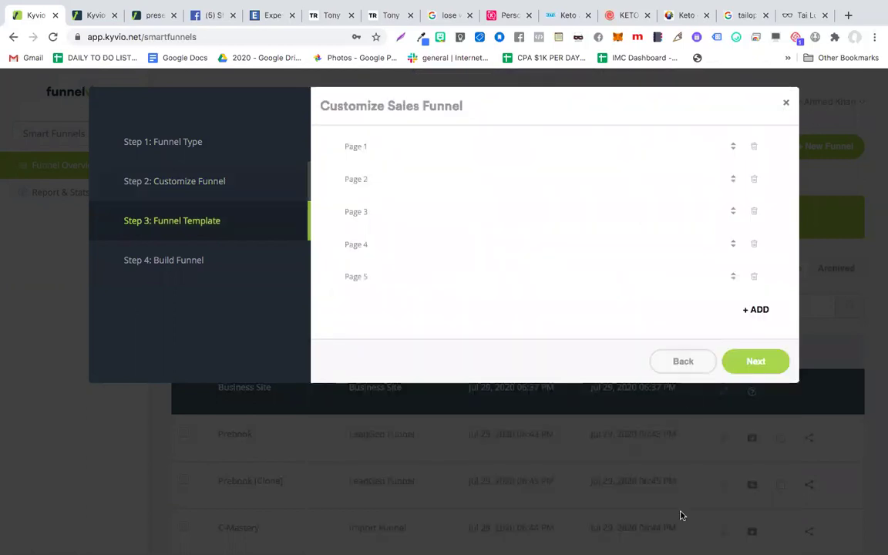
left_click(684, 368)
left_click(508, 182)
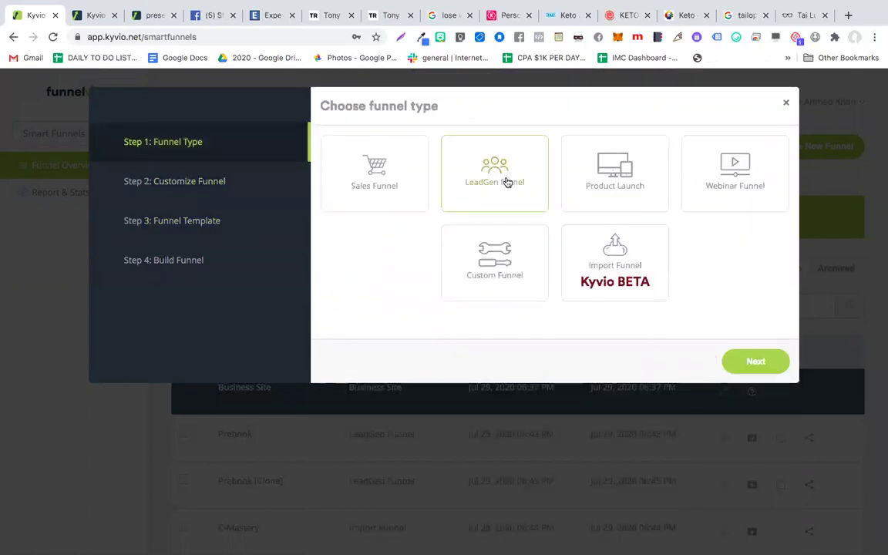
left_click(754, 360)
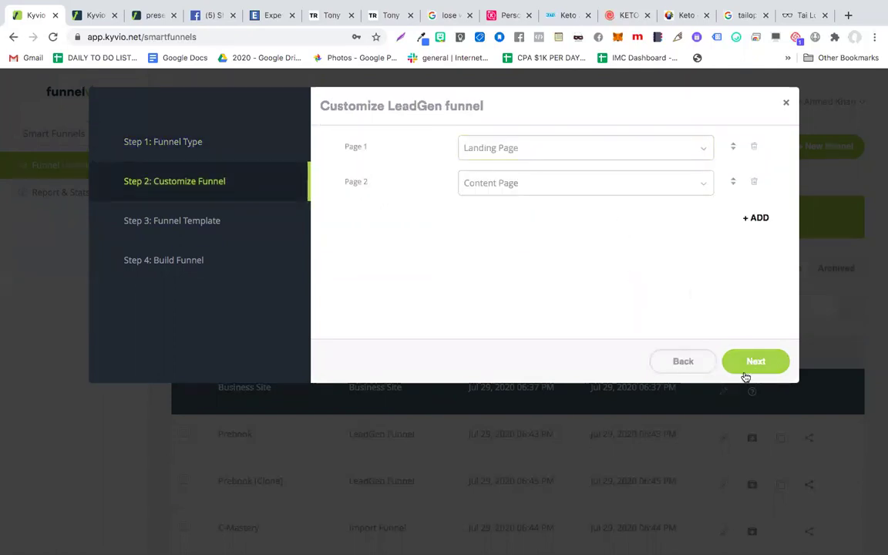
left_click(757, 361)
scroll(562, 353, "down", 3)
scroll(562, 353, "up", 3)
scroll(673, 460, "down", 3)
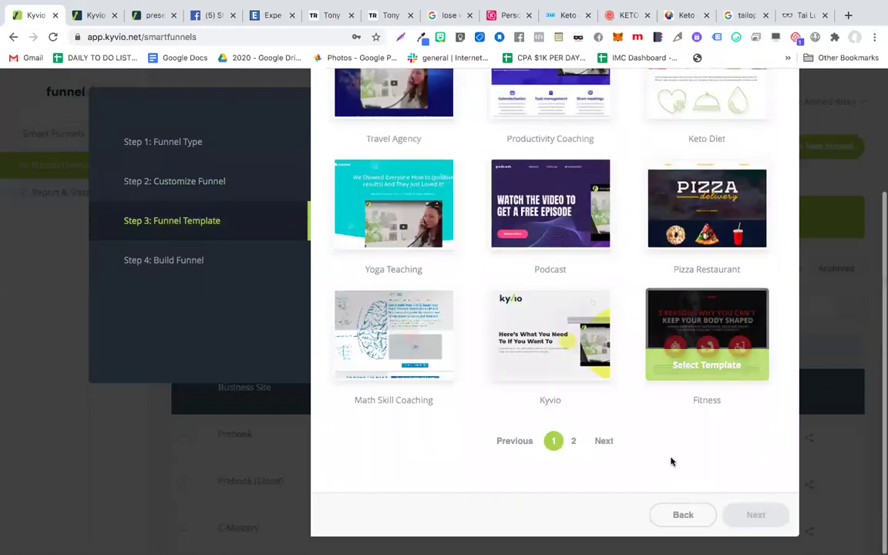
Switch to a Product Launch funnel and view its six pages and templates.
left_click(679, 516)
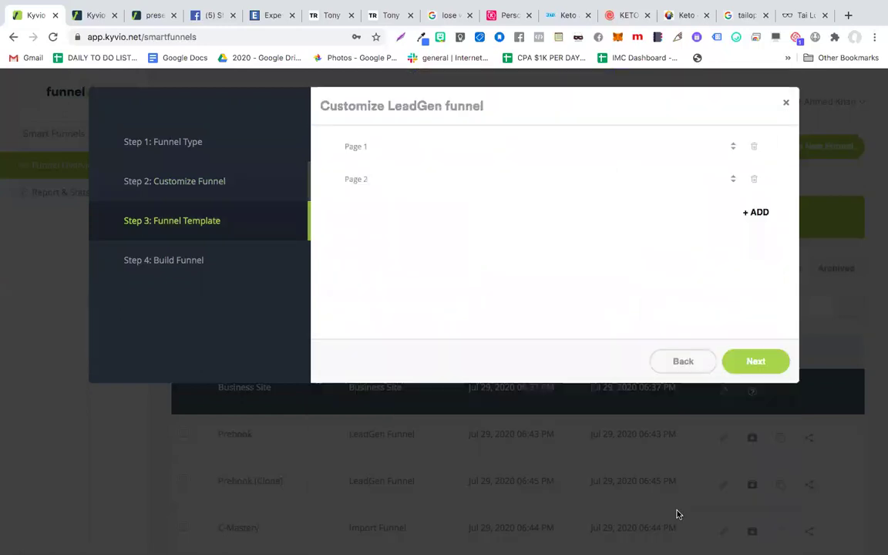
left_click(680, 367)
left_click(609, 192)
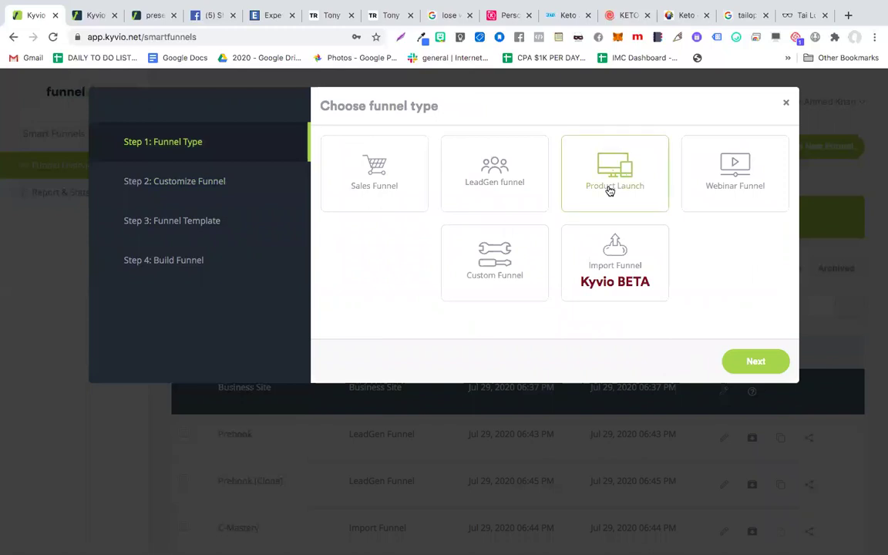
left_click(739, 362)
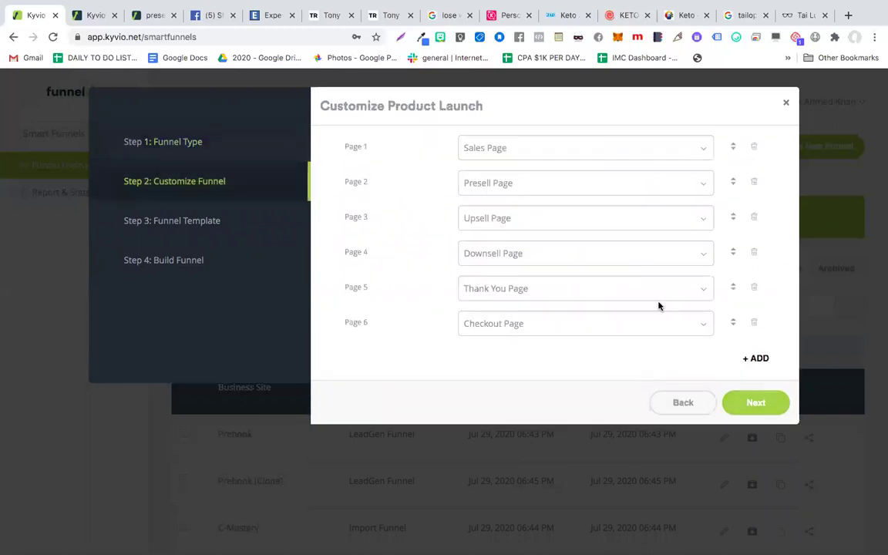
left_click(756, 403)
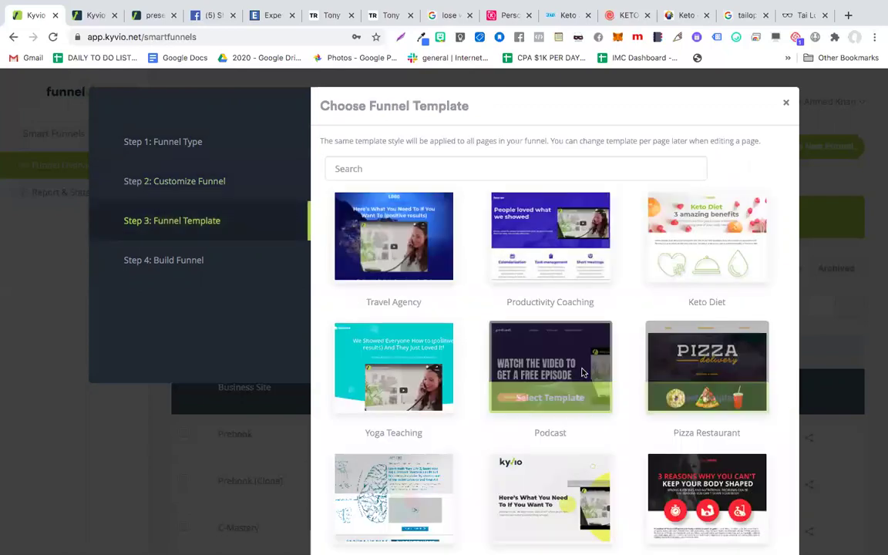
scroll(590, 367, "down", 3)
scroll(583, 373, "up", 3)
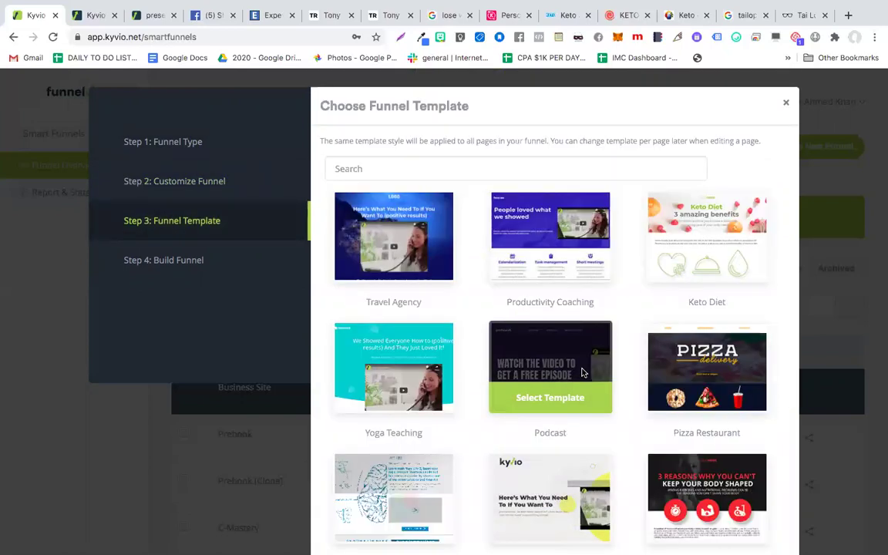
scroll(584, 372, "down", 3)
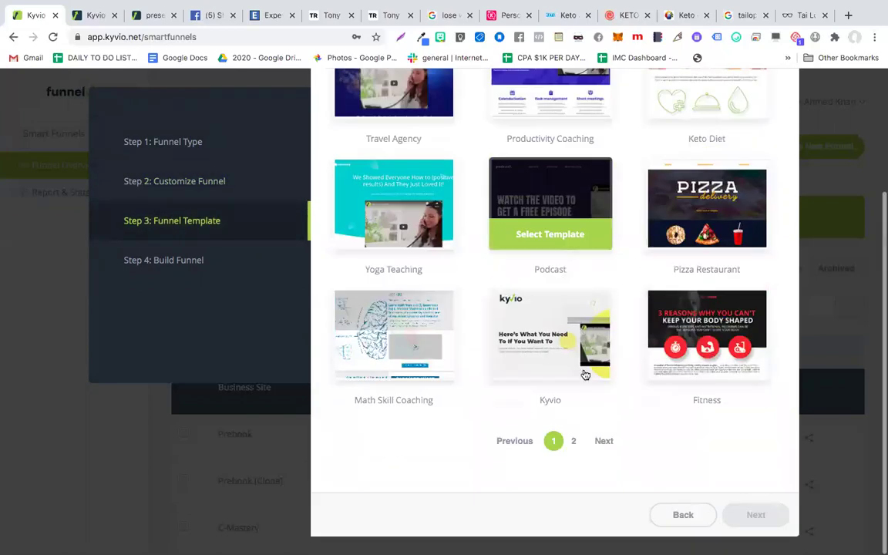
left_click(681, 521)
Review the Webinar Funnel's five default pages and templates, then close the wizard.
left_click(684, 409)
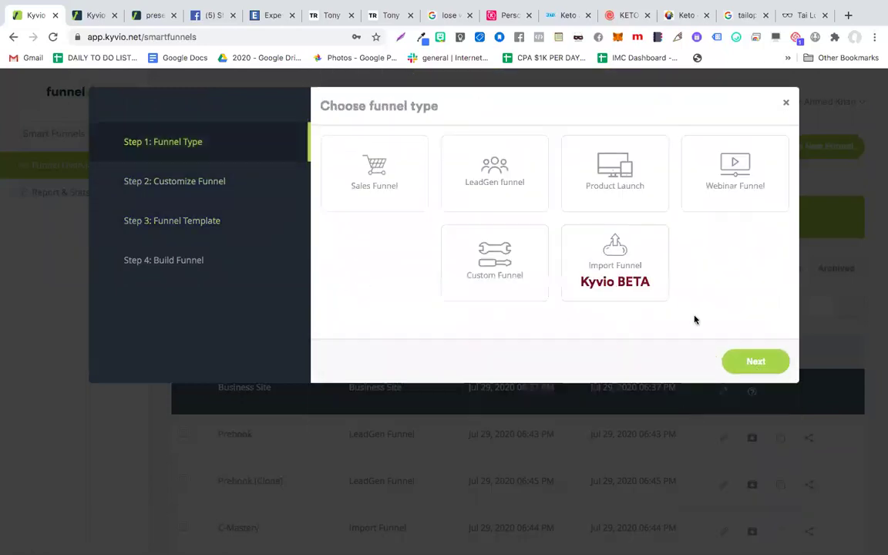
left_click(729, 185)
left_click(758, 362)
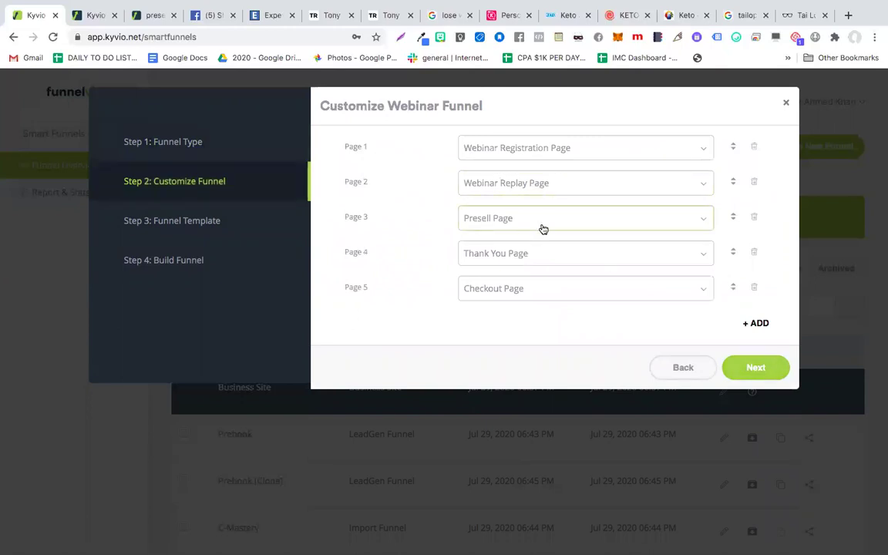
left_click(757, 367)
scroll(604, 380, "down", 3)
scroll(605, 379, "up", 3)
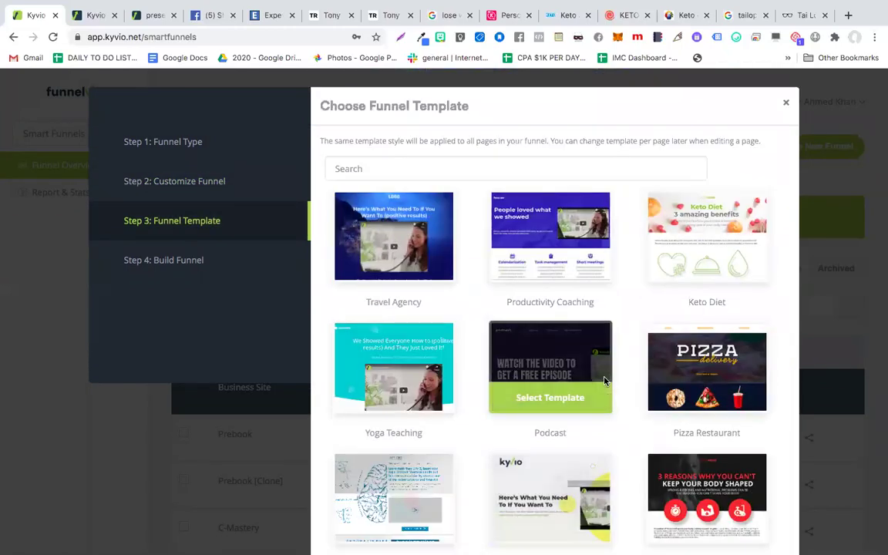
scroll(604, 380, "down", 3)
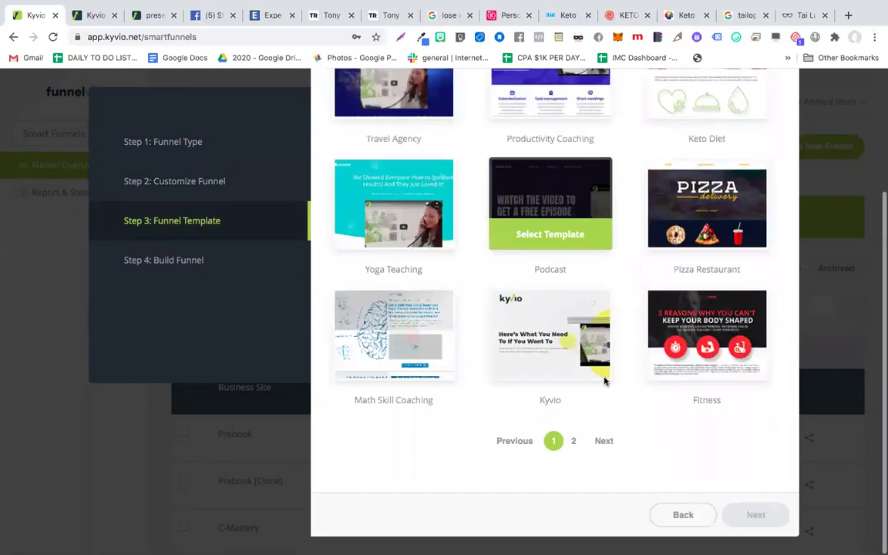
left_click(684, 515)
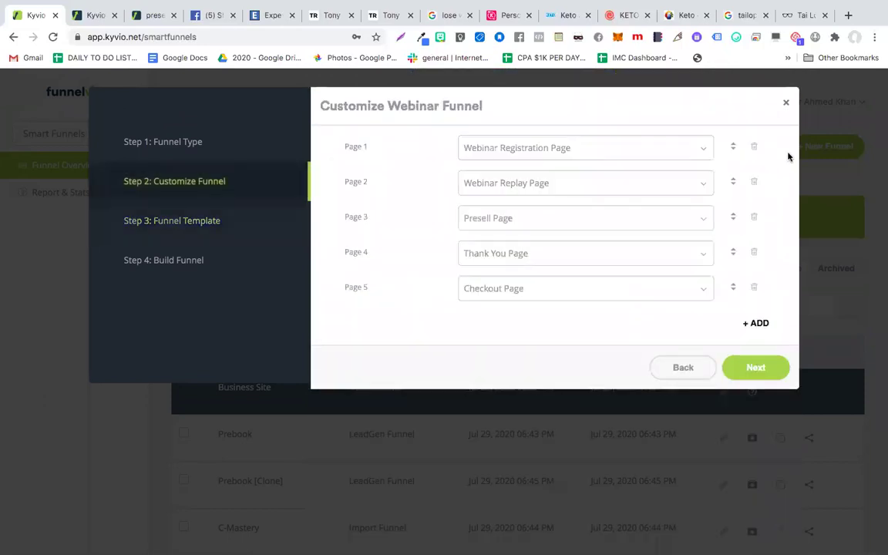
left_click(787, 104)
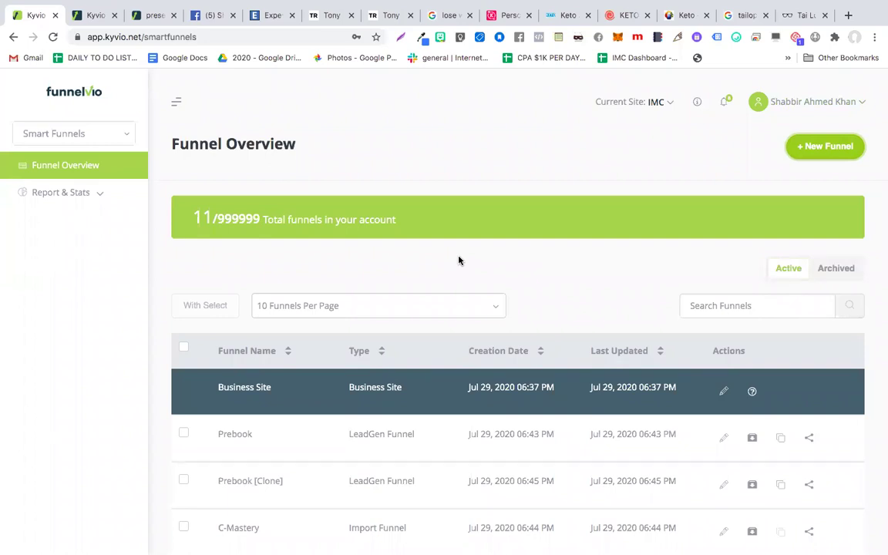
Open the imported Expert Secrets 'Get Your Free Copy!' page in the builder without loading remaining elements.
left_click(95, 15)
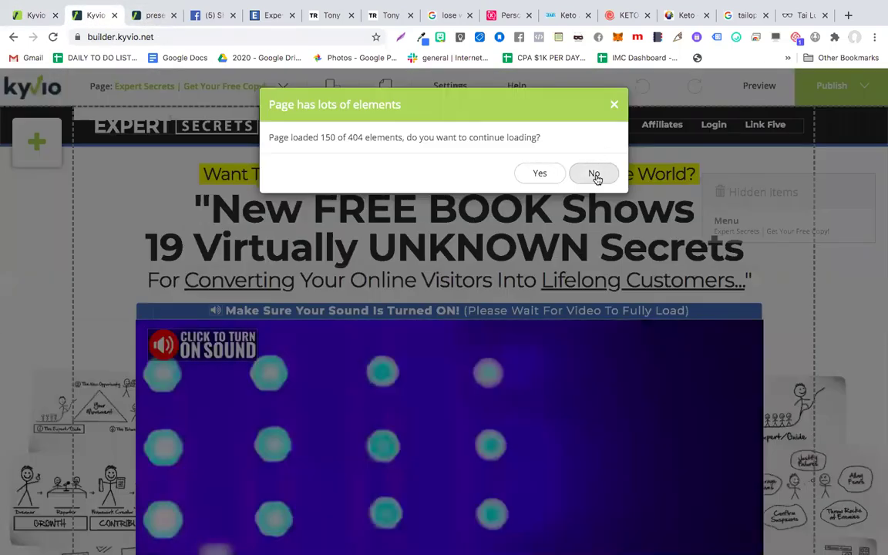
left_click(615, 106)
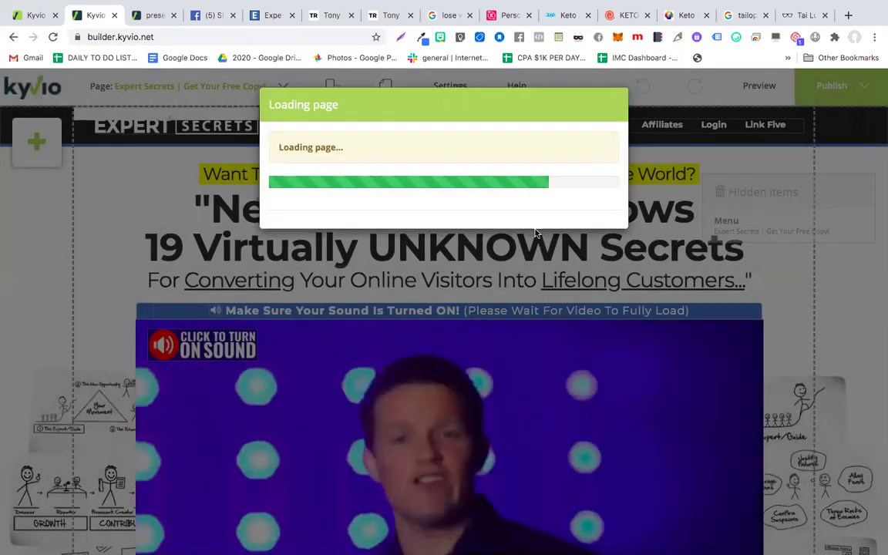
scroll(518, 358, "down", 5)
scroll(518, 358, "down", 15)
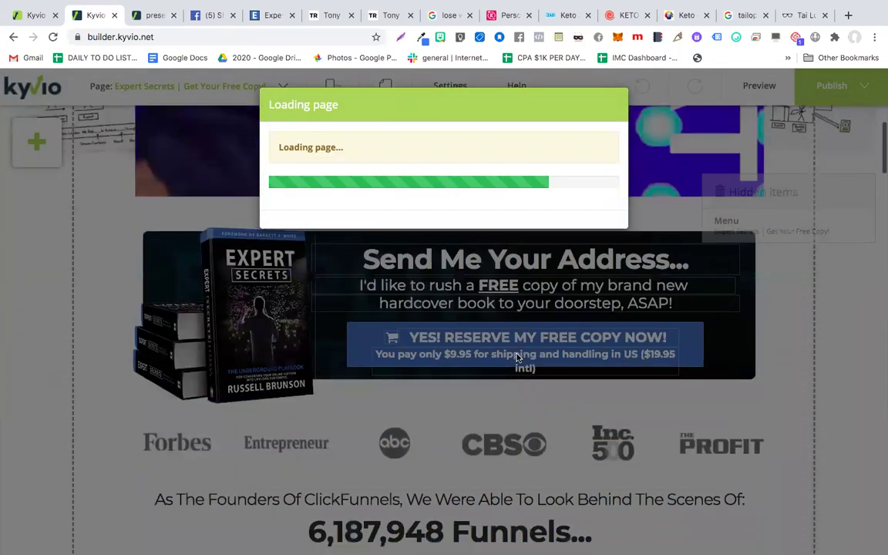
scroll(518, 357, "up", 10)
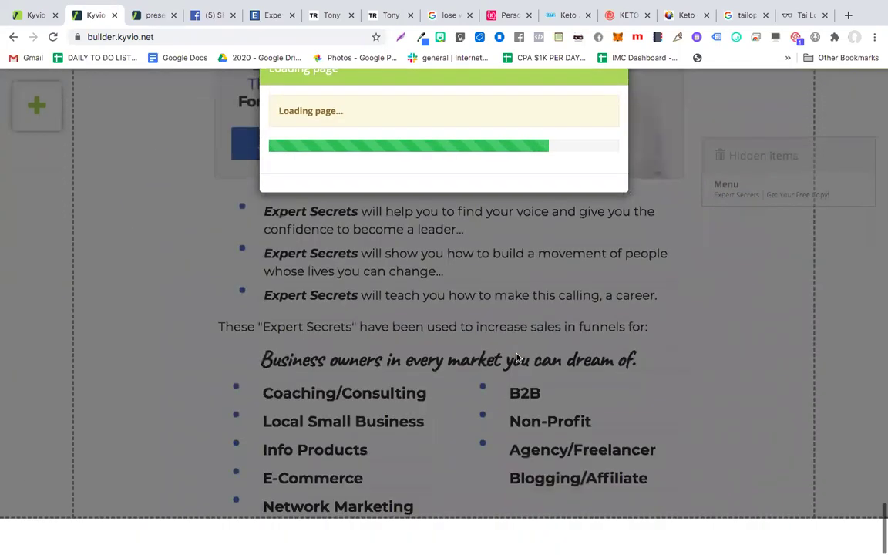
scroll(517, 357, "up", 8)
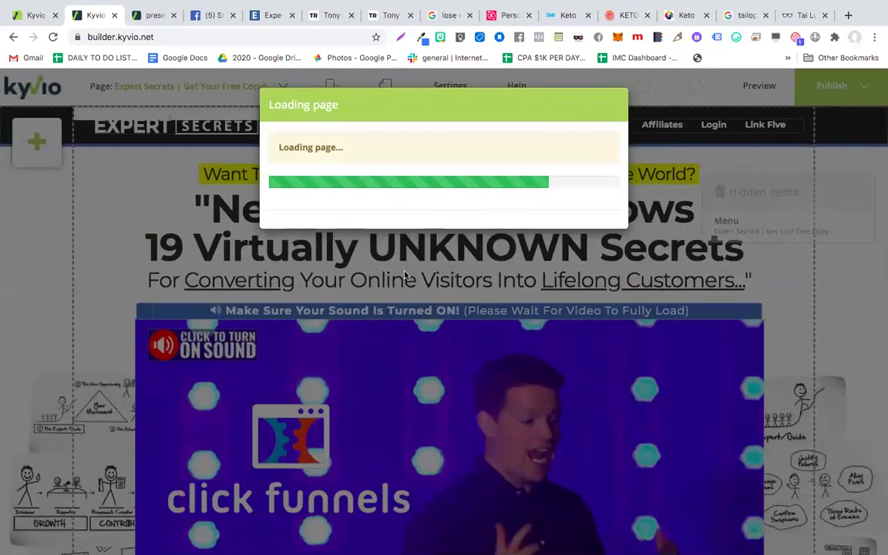
Finish looking over the builder page and go back to the Funnel Overview list.
scroll(418, 382, "down", 3)
scroll(419, 383, "up", 3)
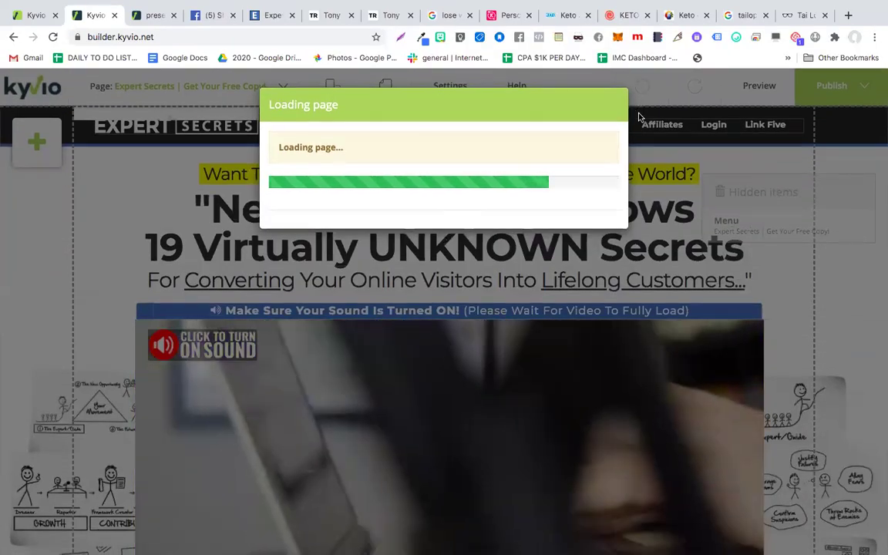
key("super+l")
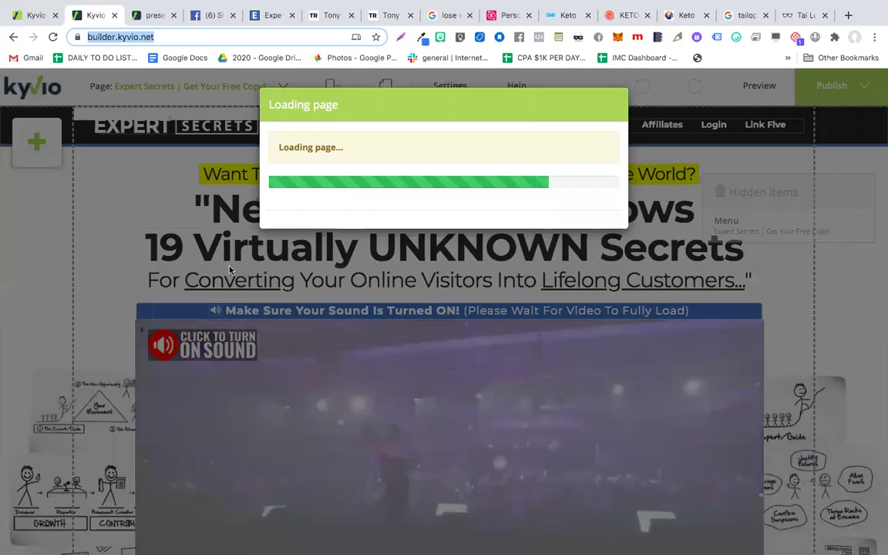
left_click(23, 15)
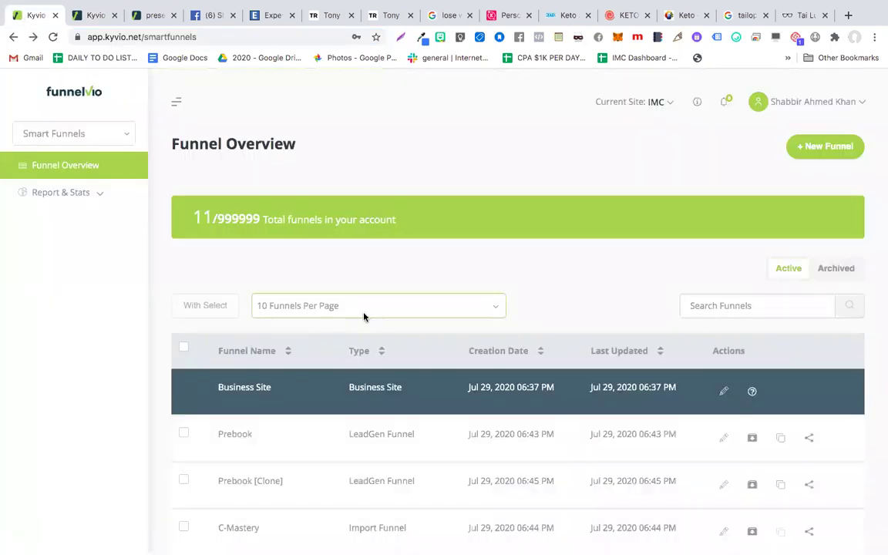
Open tonycomebackfunnel for editing and launch its Sales-Page live preview in a new tab.
scroll(364, 316, "down", 5)
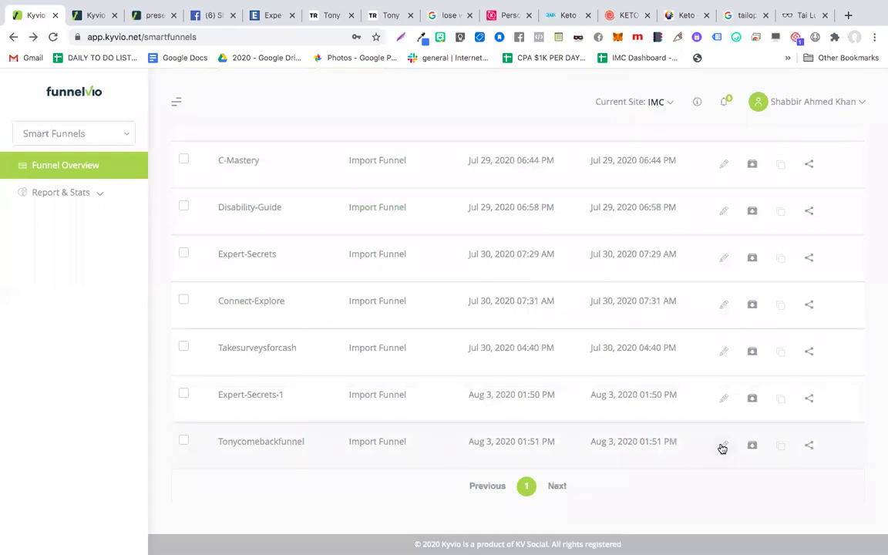
left_click(723, 446)
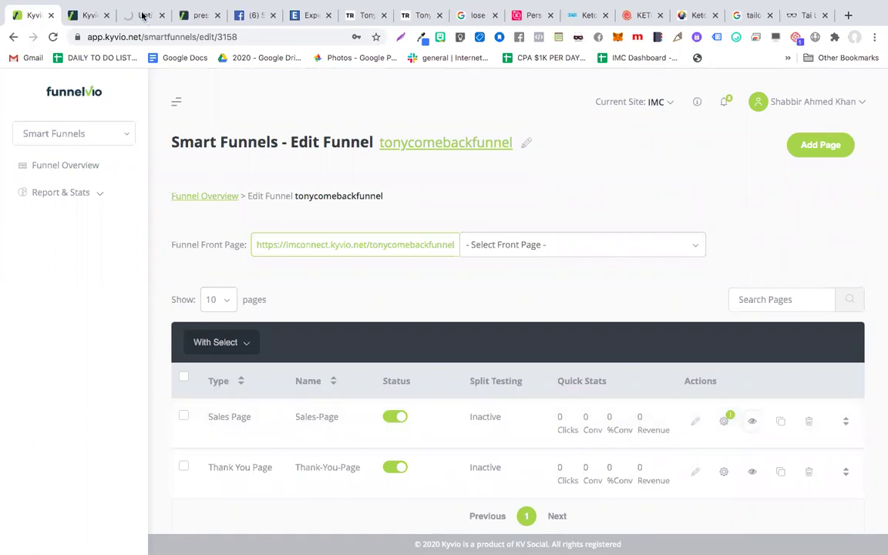
left_click(143, 16)
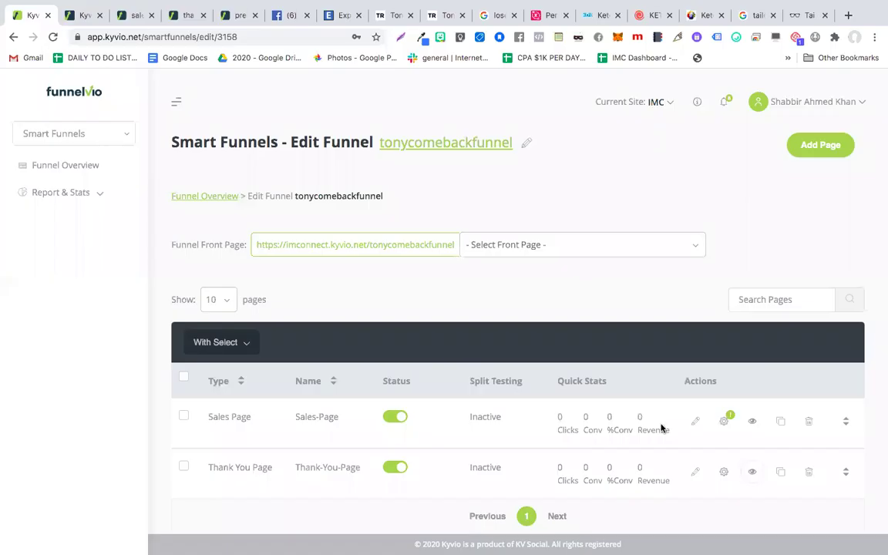
Launch the Thank-You-Page live preview, then start reading down the live sales page.
left_click(752, 473)
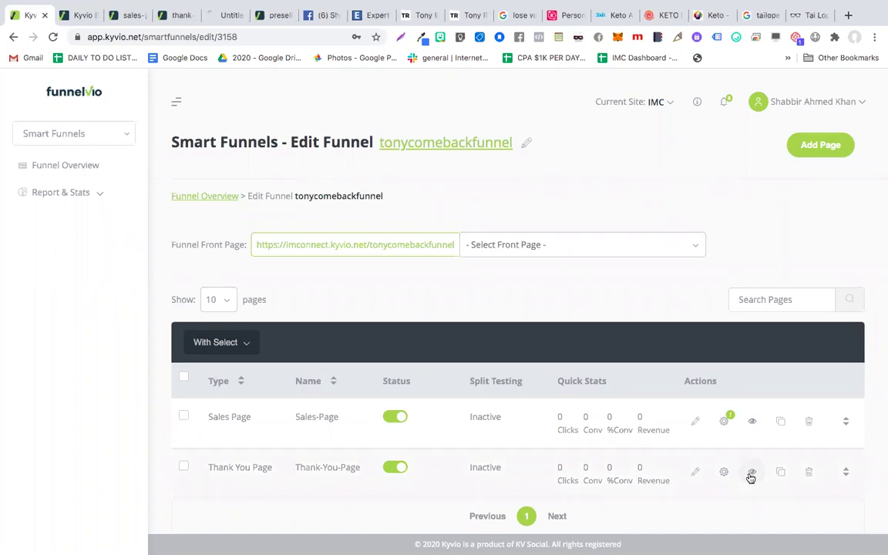
left_click(123, 19)
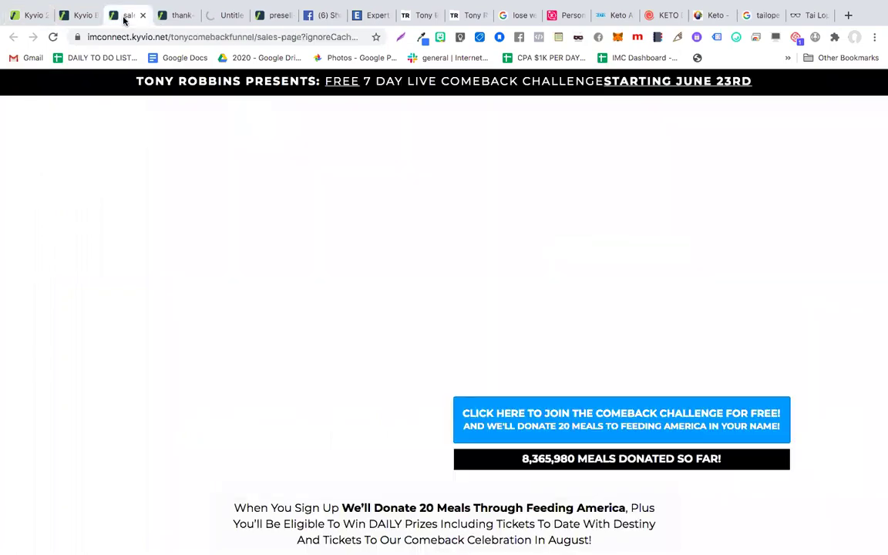
scroll(390, 352, "down", 5)
scroll(390, 351, "down", 6)
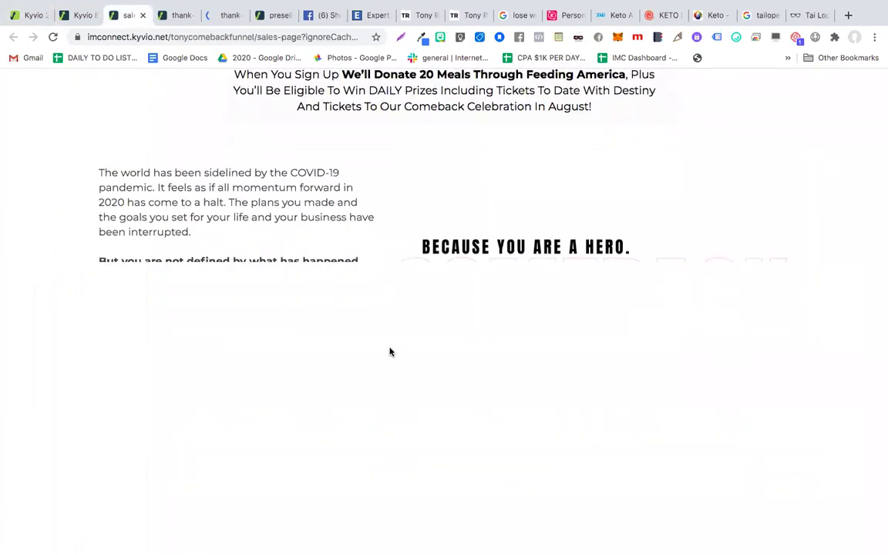
scroll(389, 351, "down", 5)
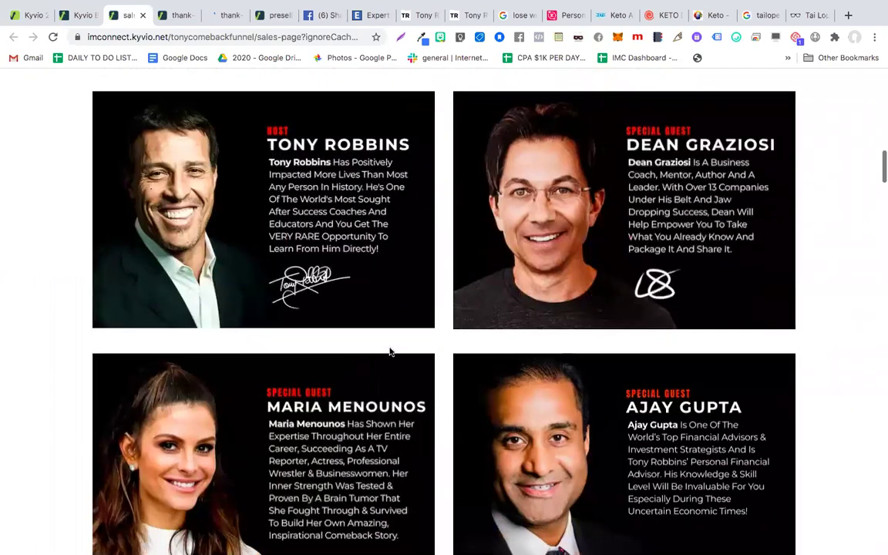
scroll(390, 352, "down", 8)
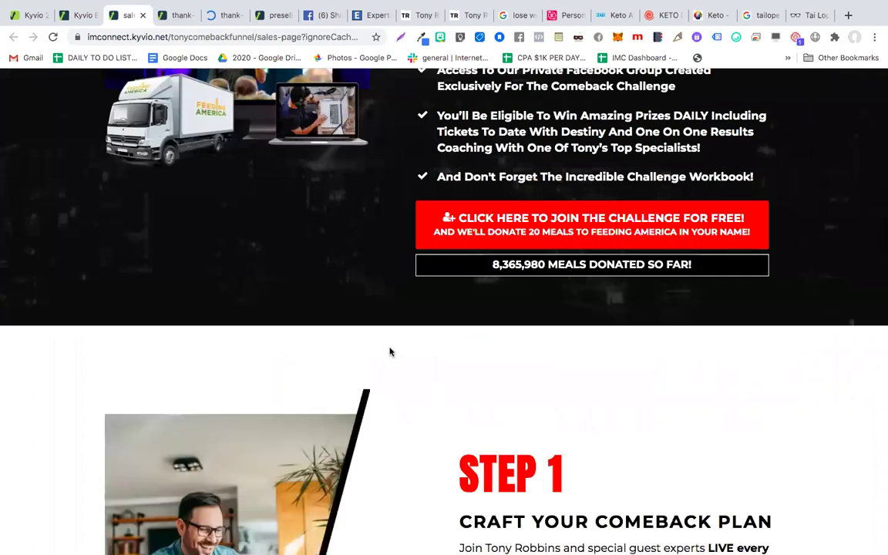
scroll(390, 352, "down", 5)
scroll(390, 352, "down", 5)
scroll(390, 352, "down", 5)
Scroll the rest of the comeback challenge sales page to its footer, then return to the page list.
scroll(390, 352, "up", 4)
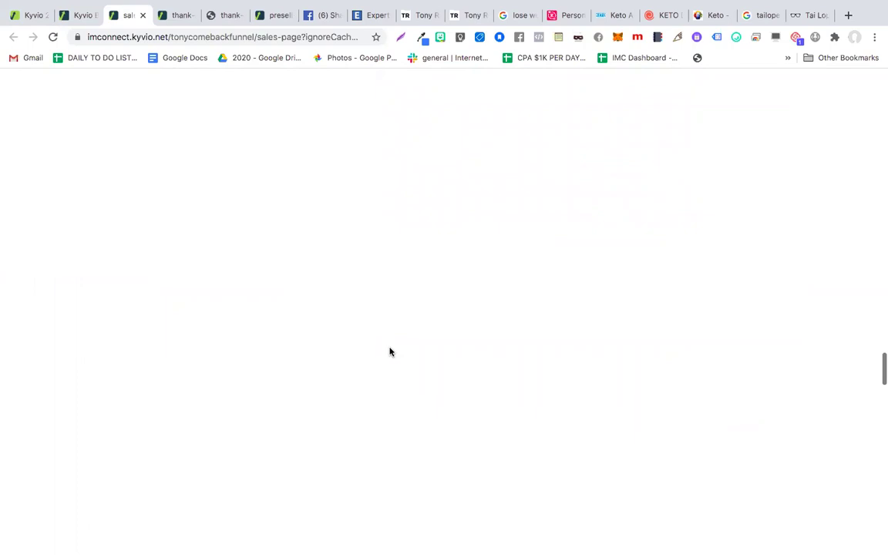
scroll(389, 352, "up", 3)
scroll(390, 352, "down", 5)
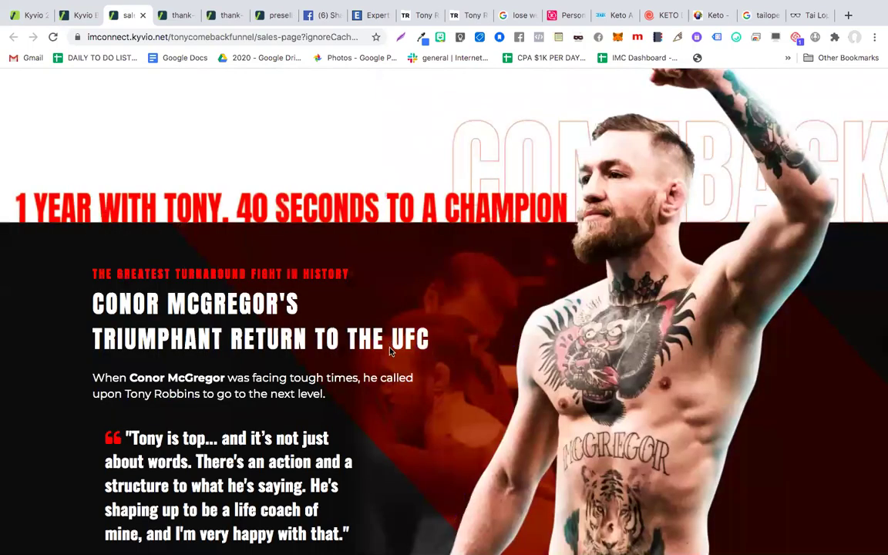
scroll(390, 352, "down", 5)
scroll(389, 352, "down", 2)
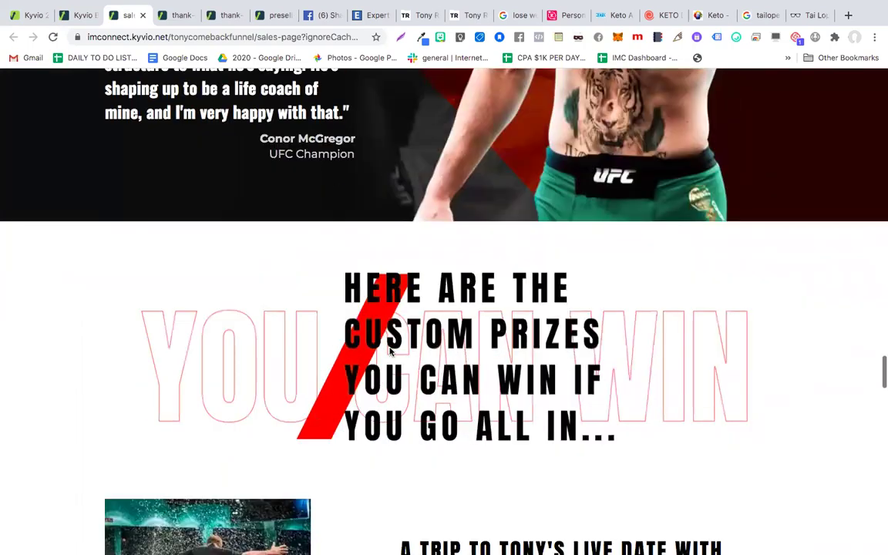
scroll(389, 352, "down", 10)
scroll(389, 351, "down", 10)
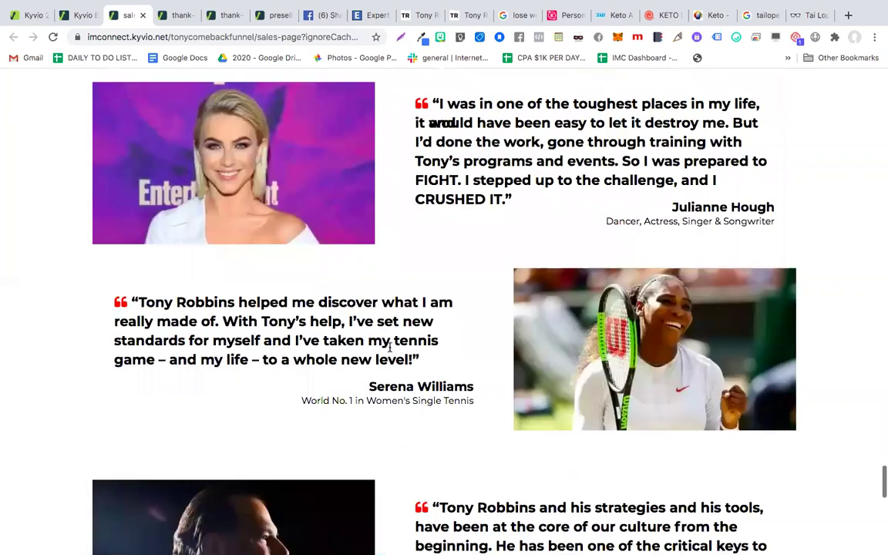
scroll(389, 352, "down", 10)
scroll(159, 128, "down", 3)
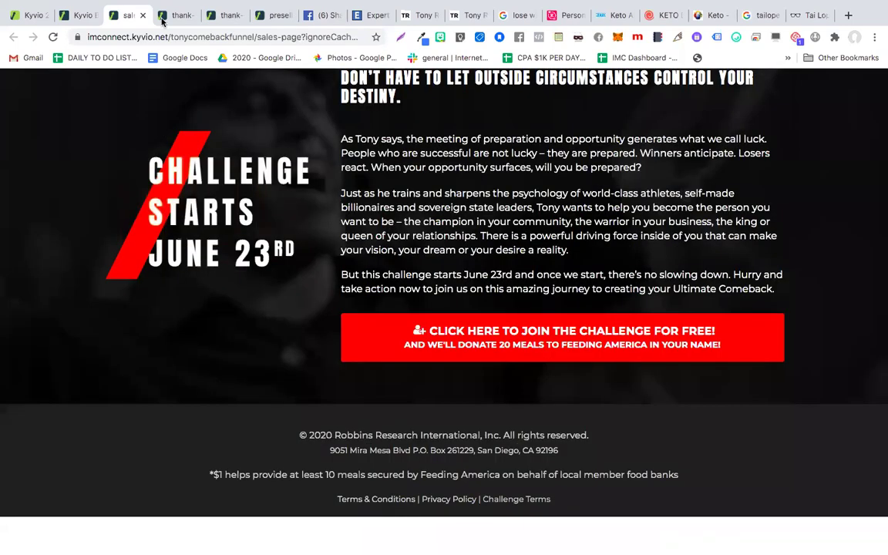
left_click(33, 16)
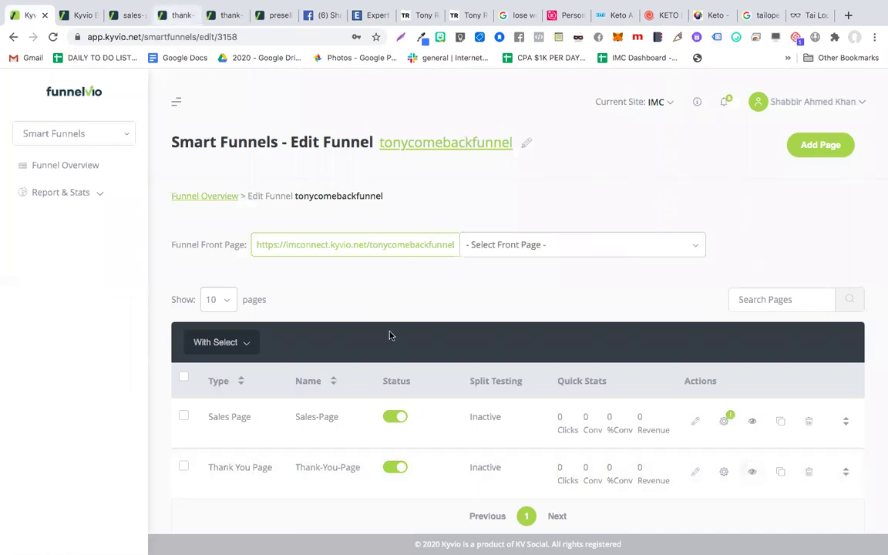
Skim down the live thank-you page preview, then jump back to its top.
key("super+4")
scroll(391, 335, "up", 10)
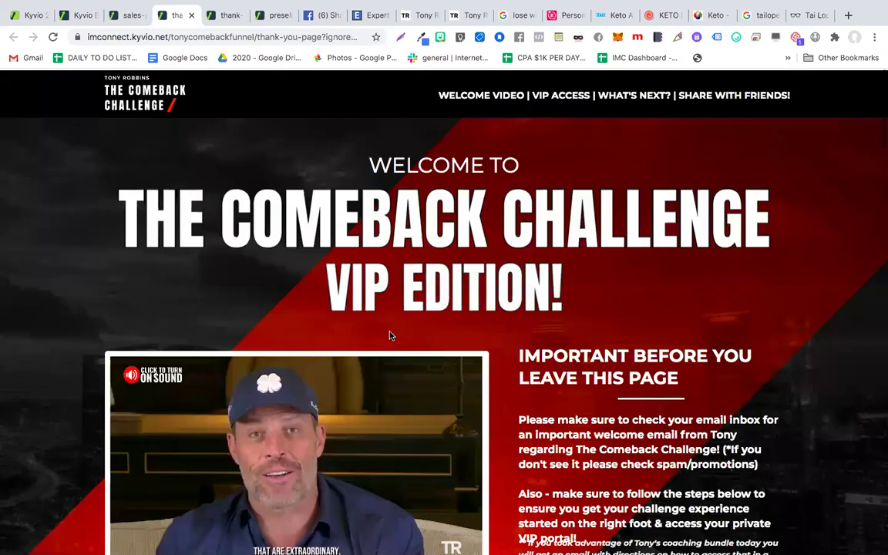
scroll(391, 335, "down", 5)
scroll(284, 341, "up", 5)
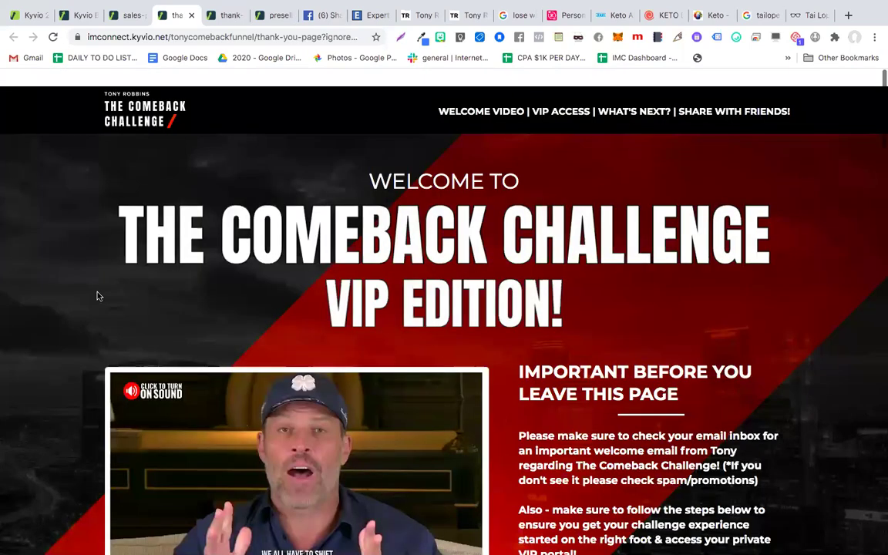
scroll(97, 295, "down", 1)
scroll(97, 293, "down", 10)
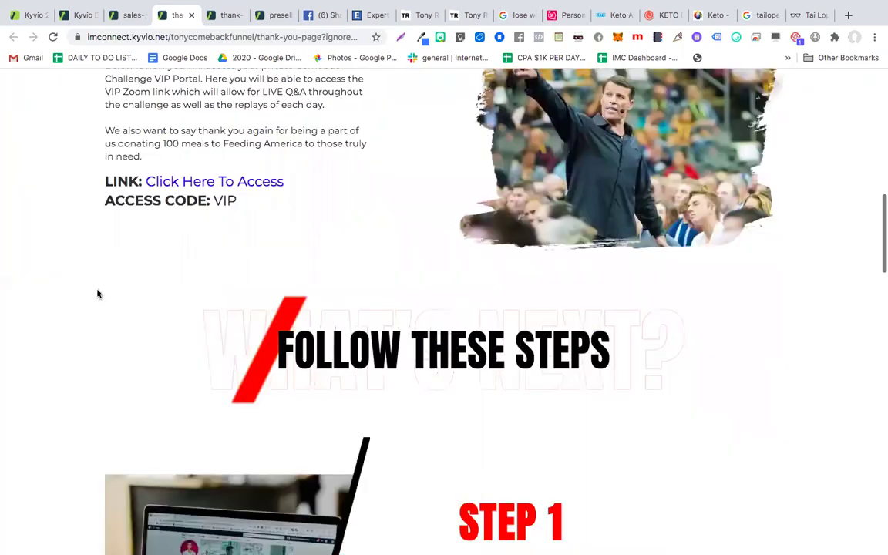
scroll(97, 294, "down", 8)
scroll(97, 293, "down", 5)
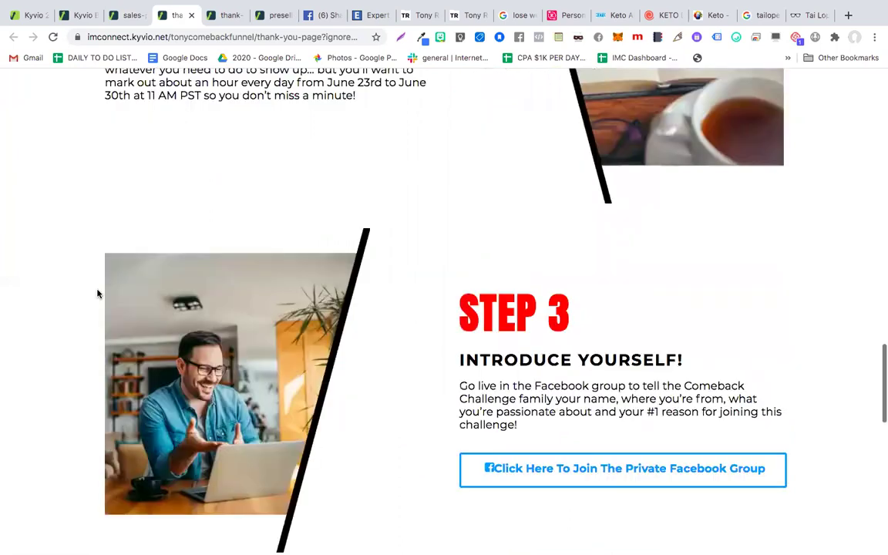
scroll(97, 293, "down", 5)
scroll(97, 294, "down", 5)
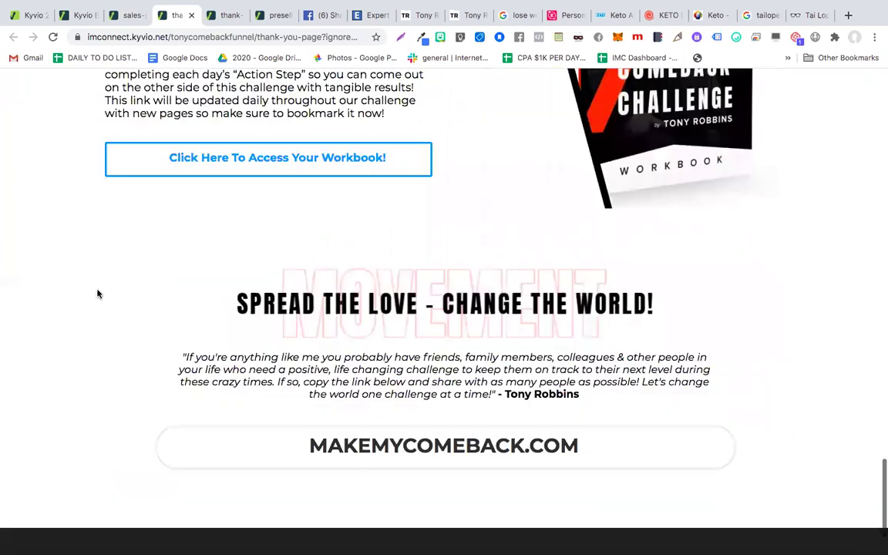
scroll(97, 293, "down", 2)
key("Home")
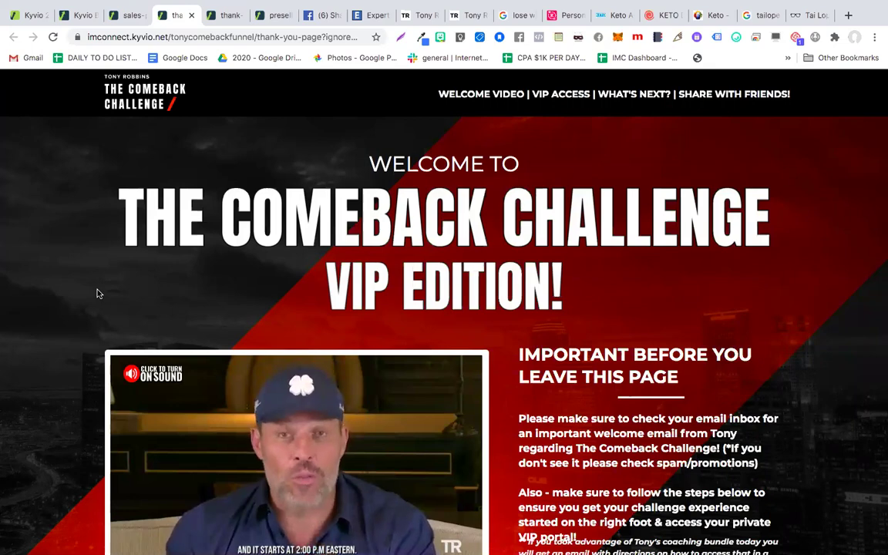
Read through the Facebook-group and reminder steps, then go back to the tonycomebackfunnel edit page.
scroll(62, 404, "down", 5)
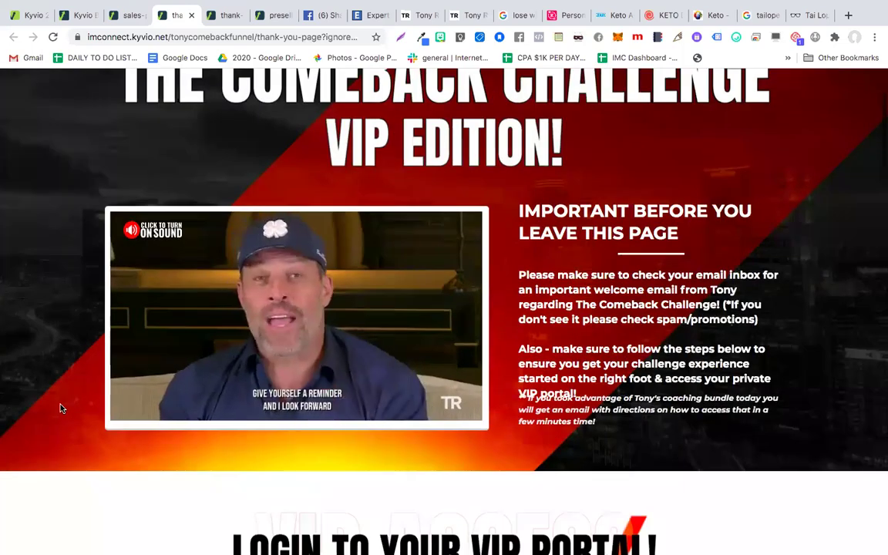
scroll(61, 409, "down", 4)
scroll(62, 409, "up", 9)
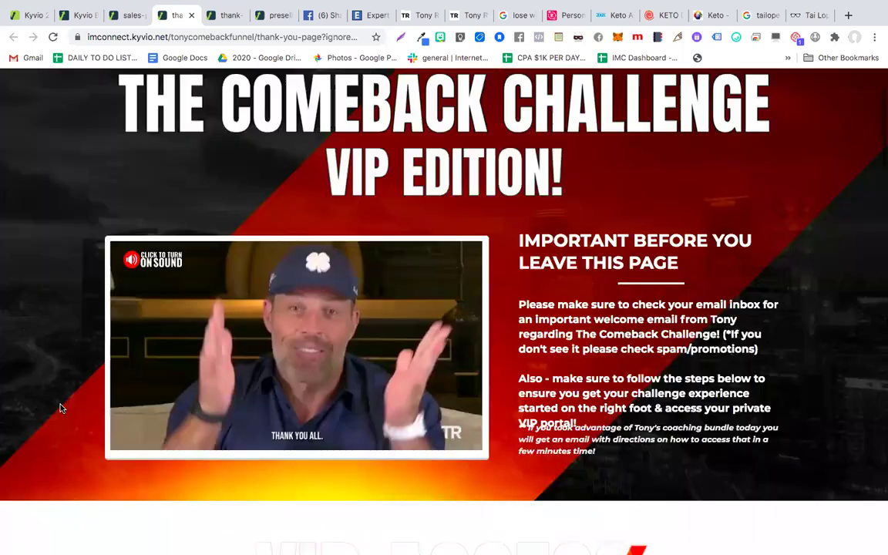
scroll(192, 303, "down", 6)
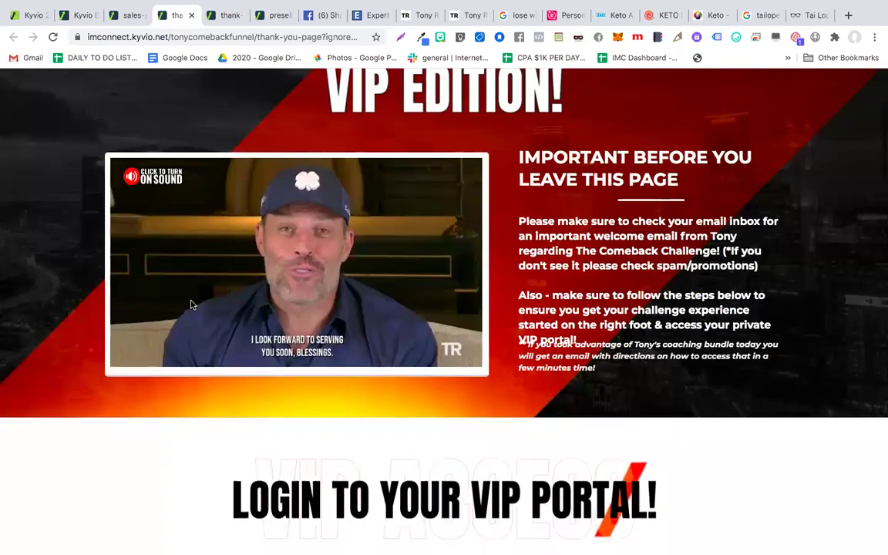
scroll(192, 304, "down", 14)
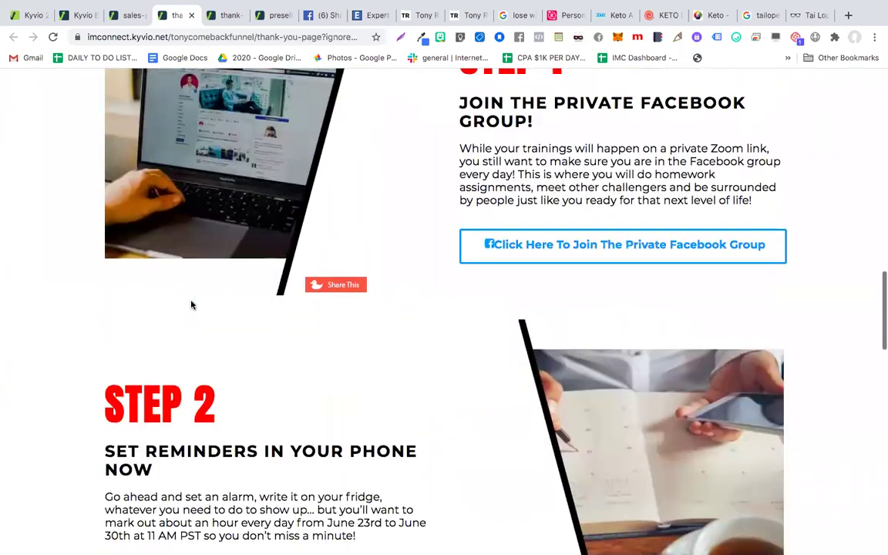
scroll(192, 305, "down", 15)
scroll(190, 302, "up", 20)
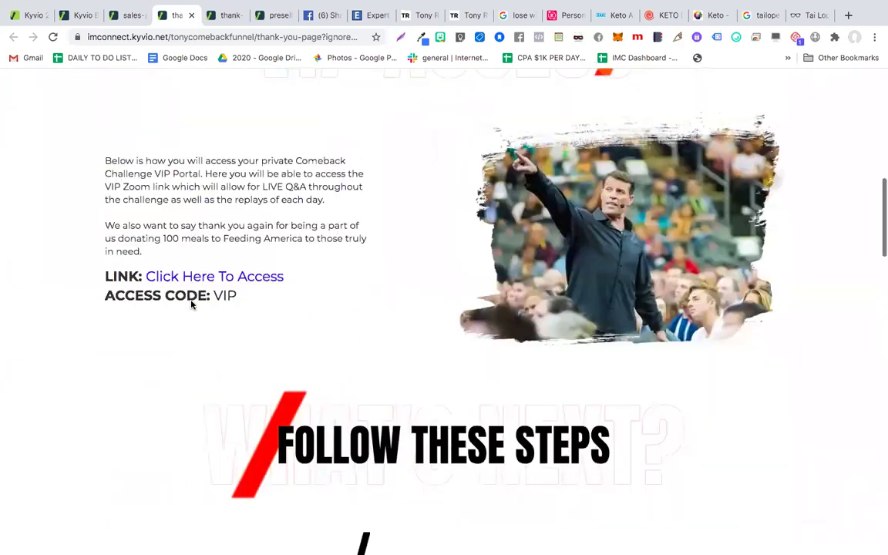
scroll(478, 381, "down", 6)
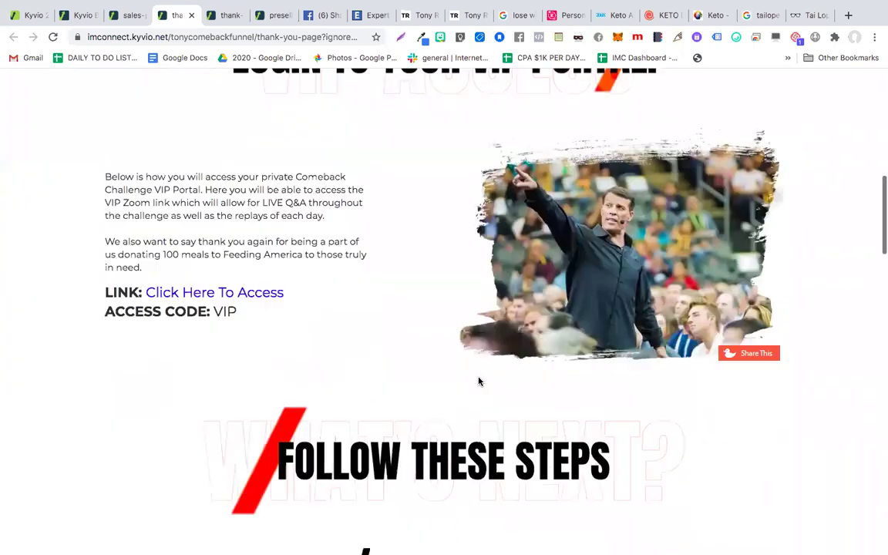
scroll(478, 381, "down", 4)
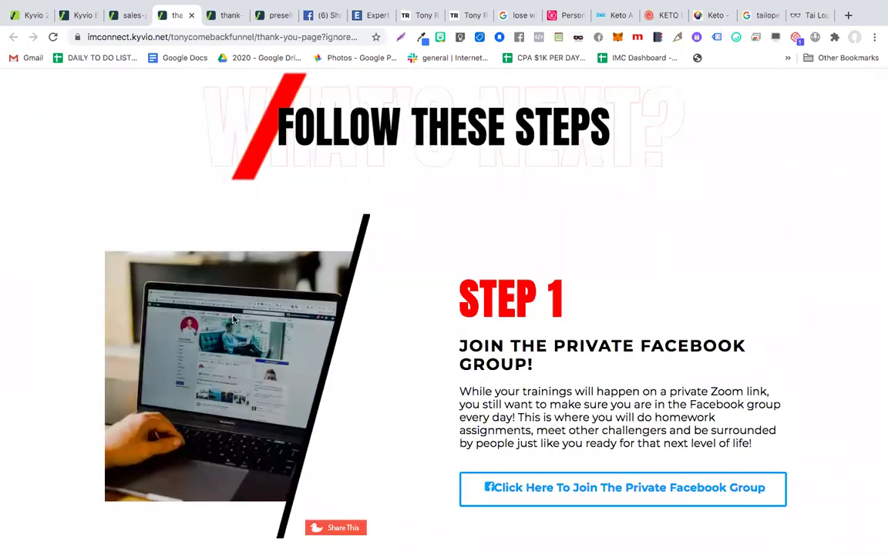
scroll(255, 363, "down", 2)
scroll(247, 369, "up", 2)
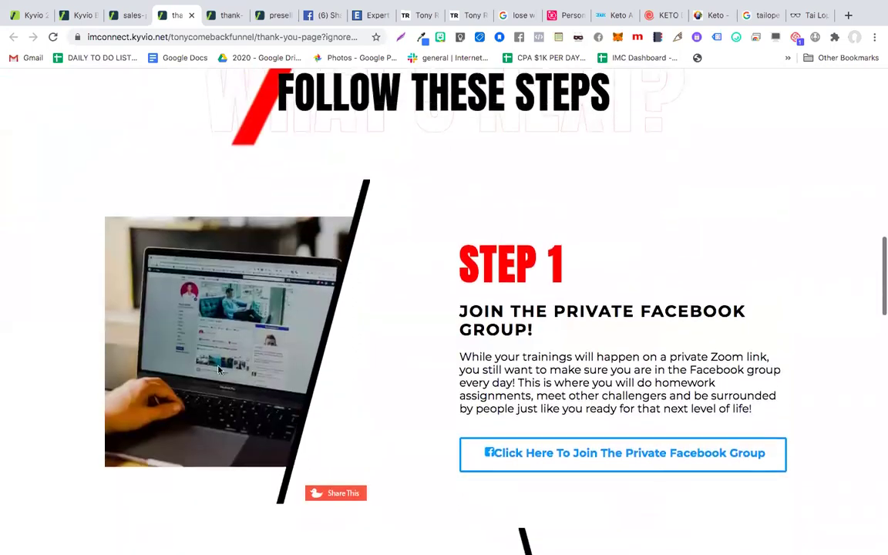
scroll(245, 373, "down", 1)
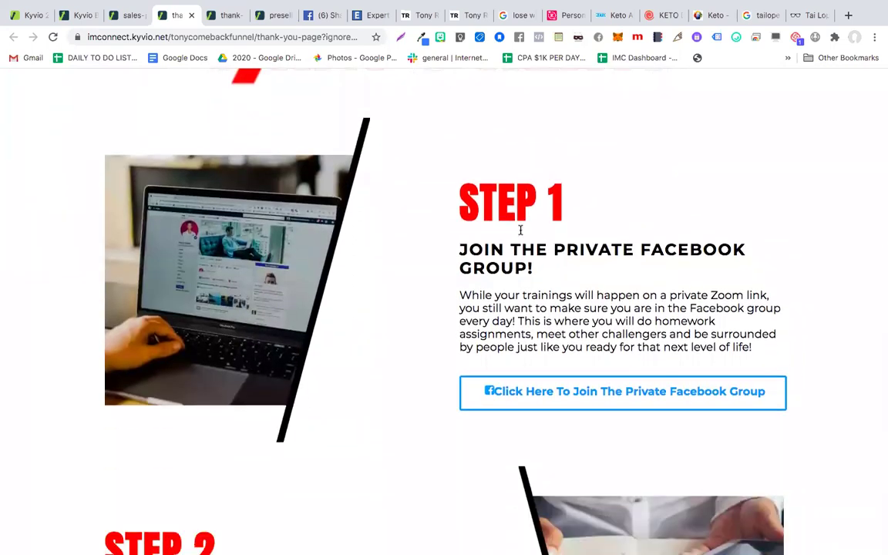
scroll(500, 323, "down", 9)
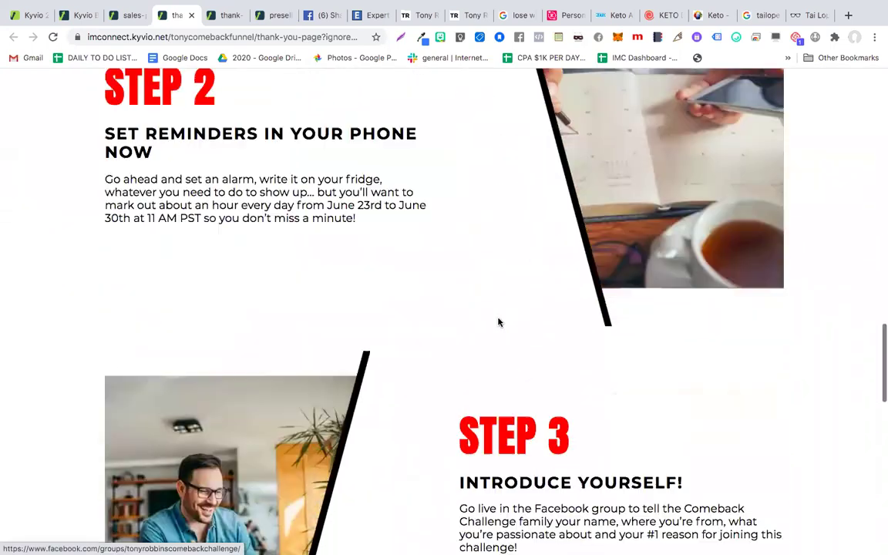
scroll(500, 322, "down", 2)
scroll(500, 322, "up", 20)
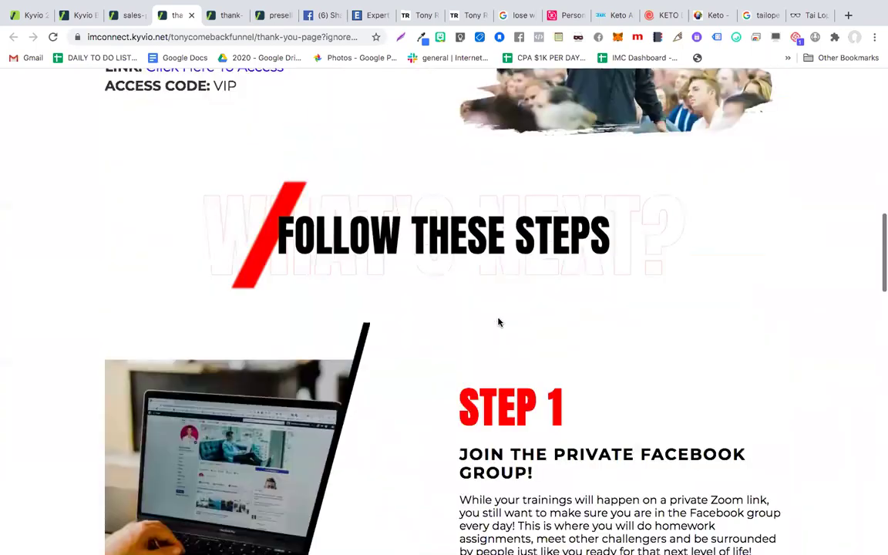
scroll(500, 322, "down", 13)
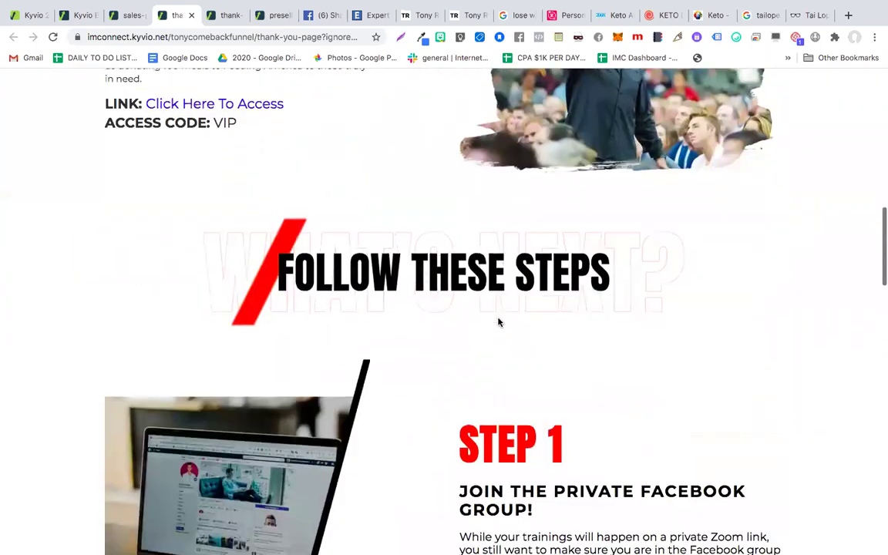
scroll(497, 318, "down", 3)
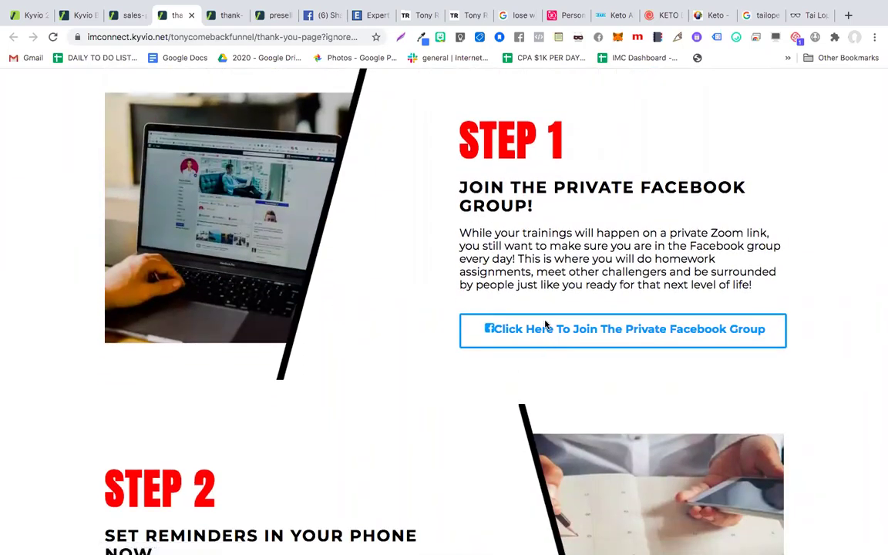
scroll(534, 337, "down", 1)
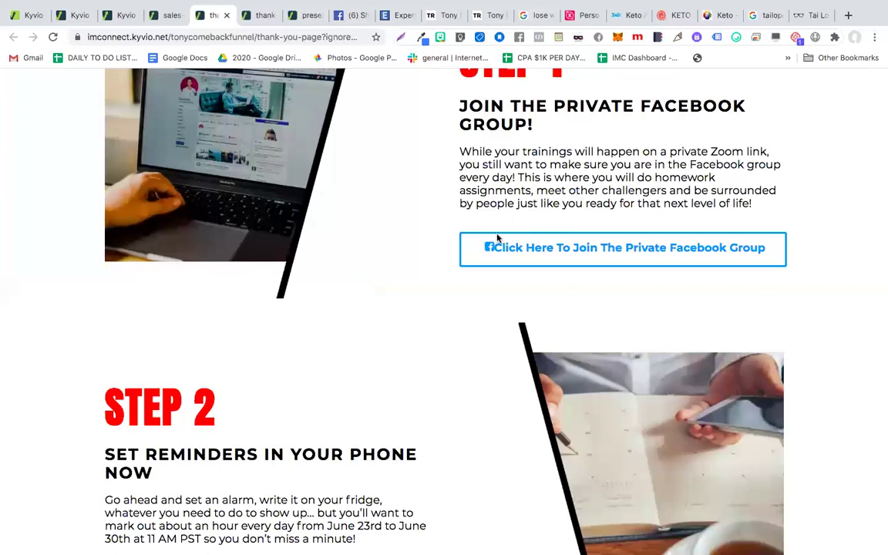
left_click(17, 16)
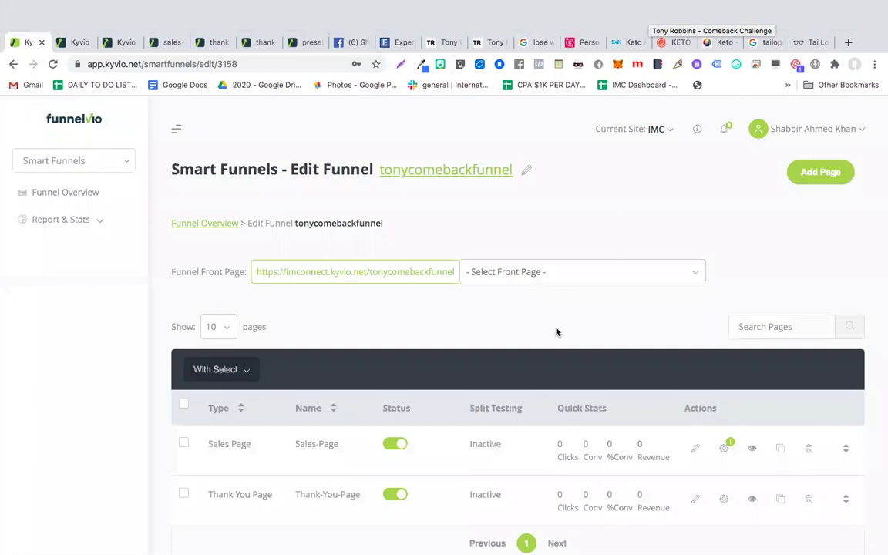
scroll(693, 477, "up", 5)
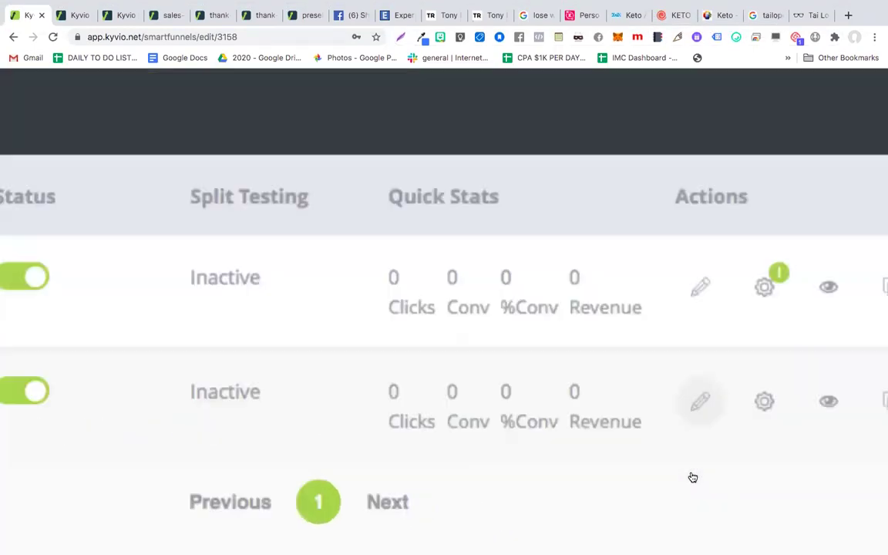
scroll(703, 387, "down", 5)
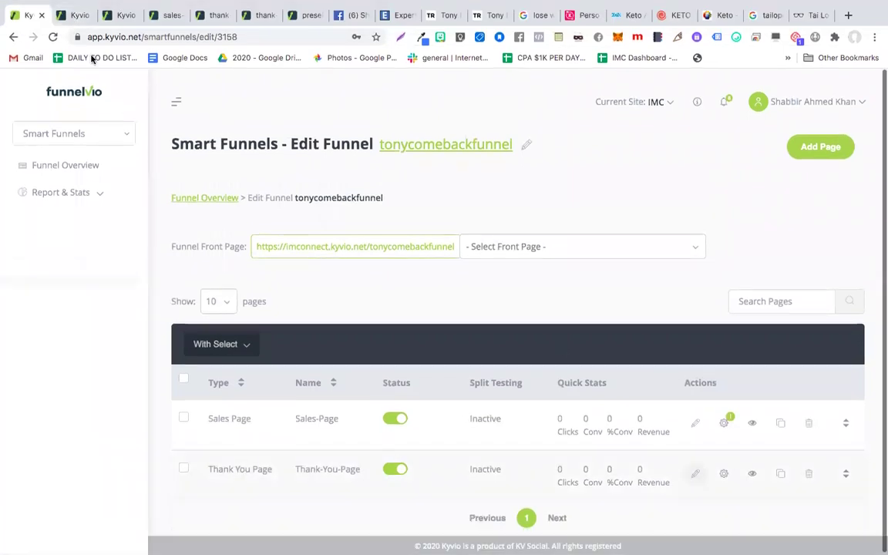
left_click(74, 15)
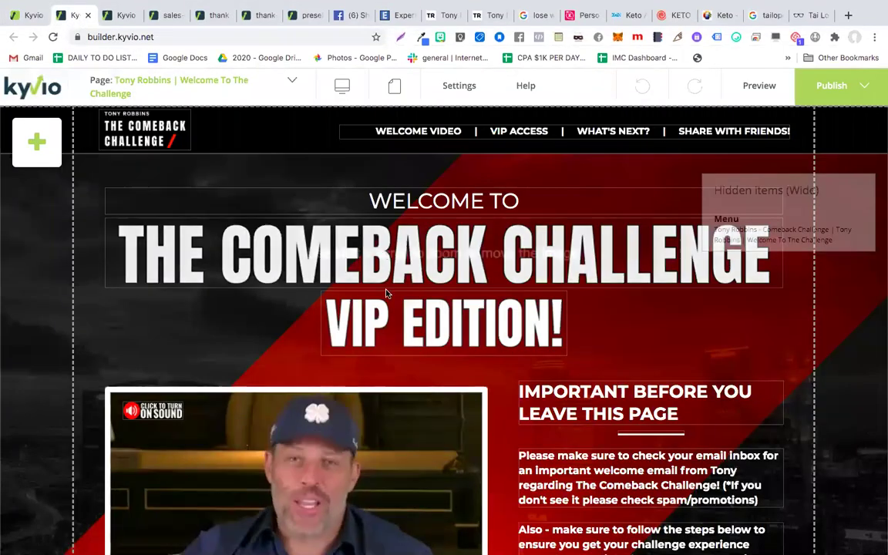
scroll(390, 376, "down", 10)
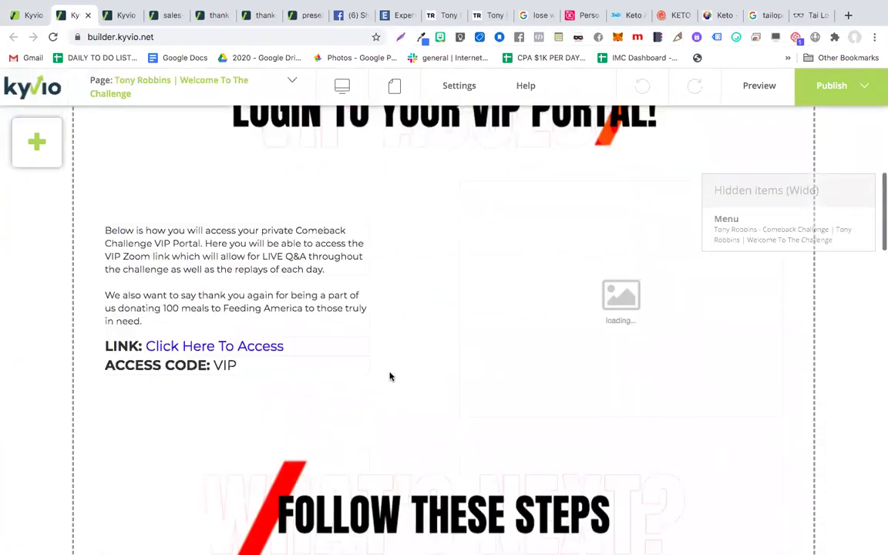
scroll(389, 376, "down", 2)
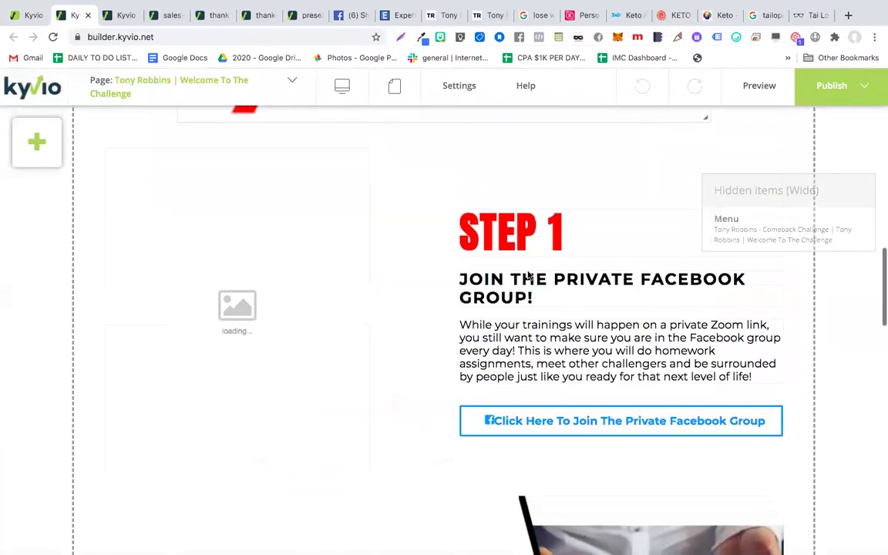
left_click(539, 300)
type("AD M")
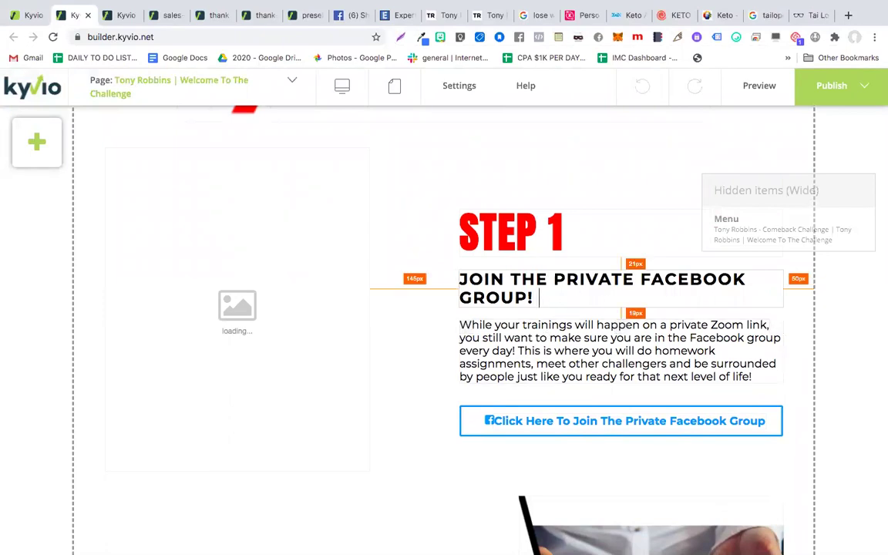
key("BackSpace")
key("BackSpace")
type("D MY CONTENT")
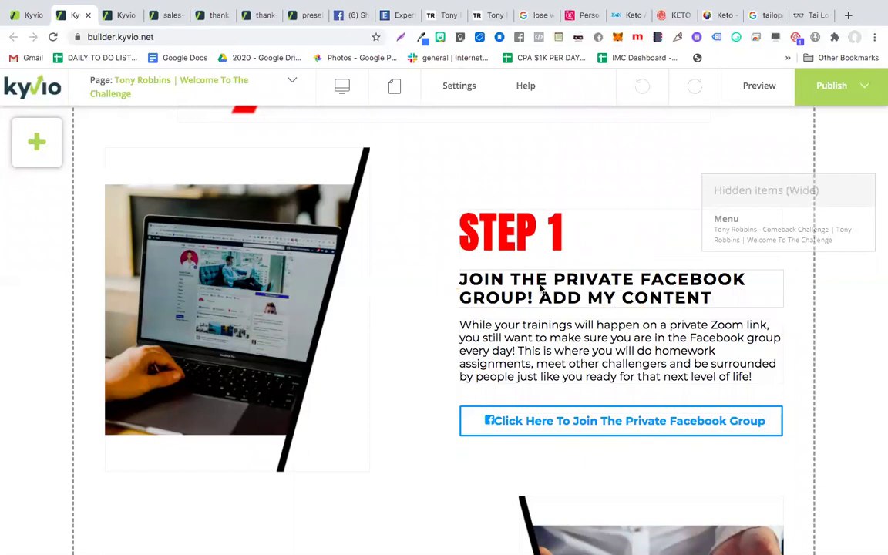
mouse_move(537, 279)
left_mouse_down()
mouse_move(548, 261)
mouse_move(541, 284)
left_mouse_up()
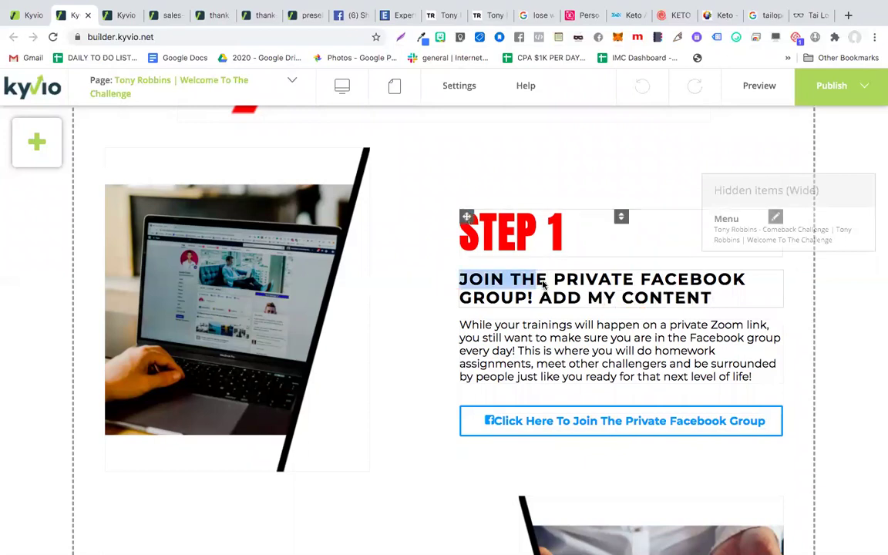
key("ctrl+z")
mouse_move(467, 278)
left_mouse_down()
mouse_move(464, 201)
mouse_move(466, 272)
left_mouse_up()
mouse_move(272, 259)
left_mouse_down()
mouse_move(300, 263)
mouse_move(270, 268)
left_mouse_up()
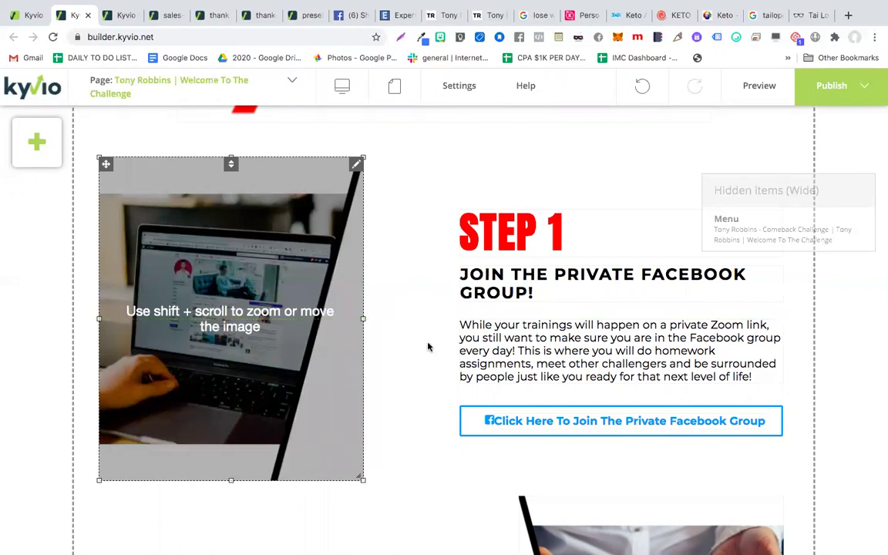
scroll(428, 344, "down", 4)
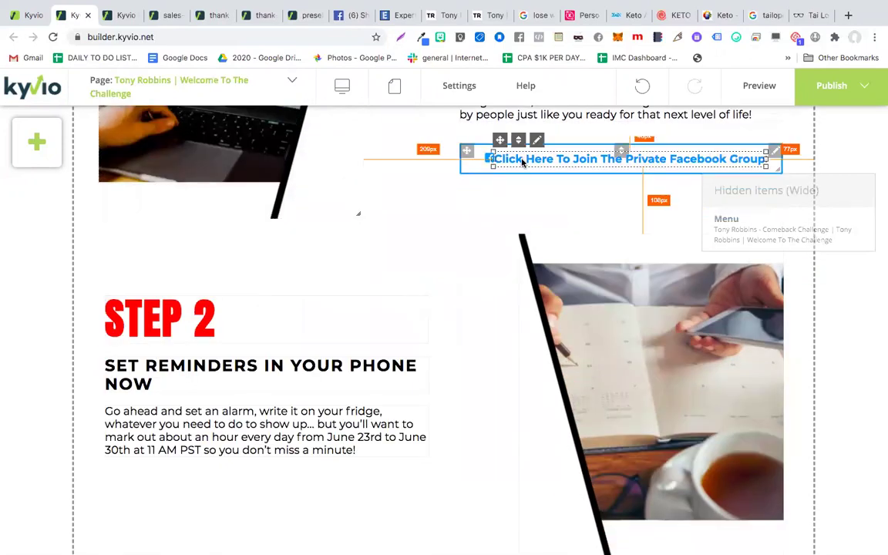
mouse_move(466, 151)
left_mouse_down()
mouse_move(468, 174)
mouse_move(466, 147)
left_mouse_up()
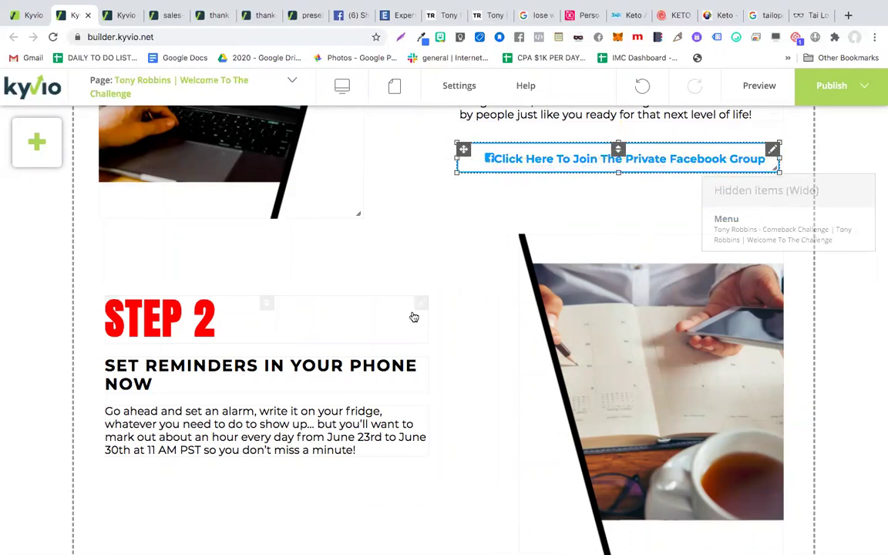
scroll(414, 317, "down", 15)
scroll(414, 317, "up", 20)
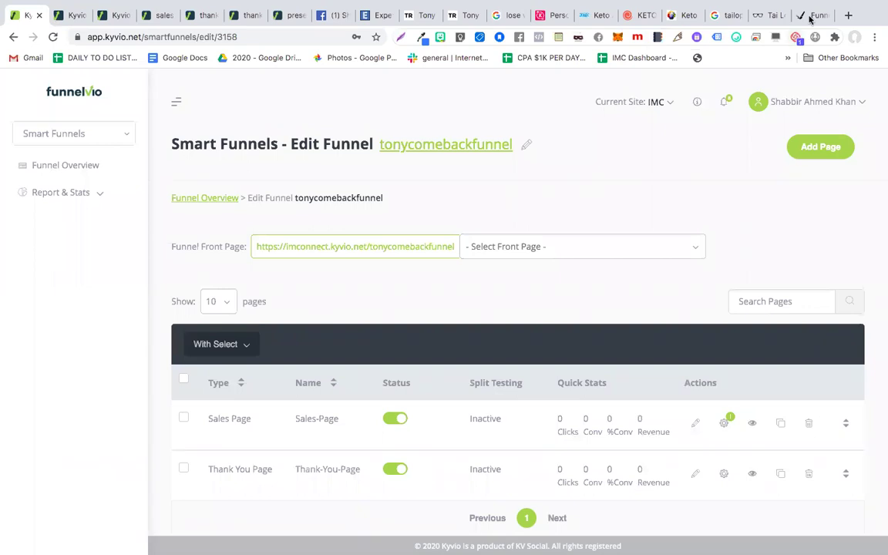
Open the Funnelvio exclusive bonus page and scroll down to Bonus #4.
left_click(811, 16)
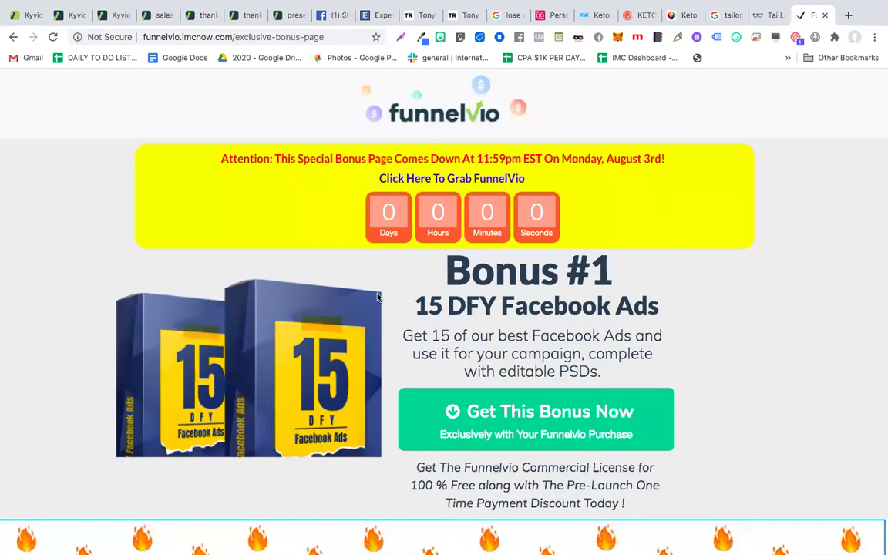
scroll(413, 305, "down", 1)
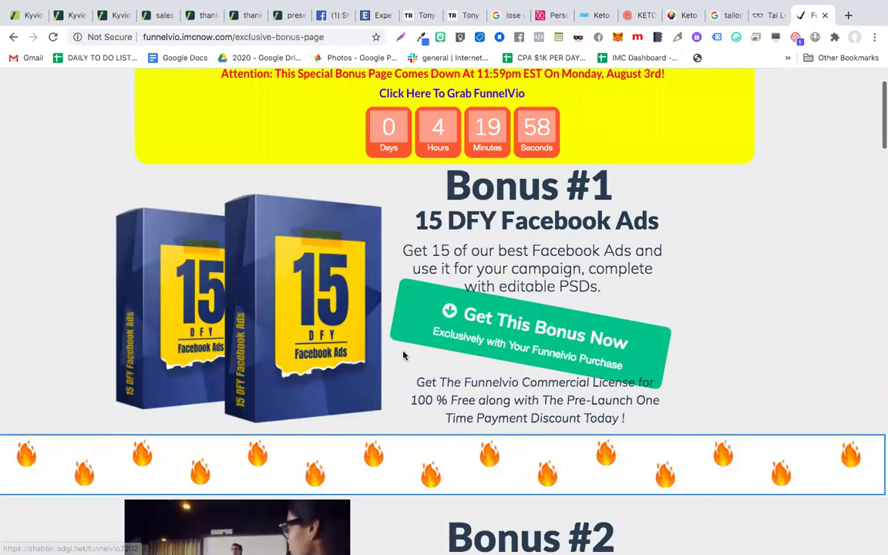
scroll(413, 306, "up", 1)
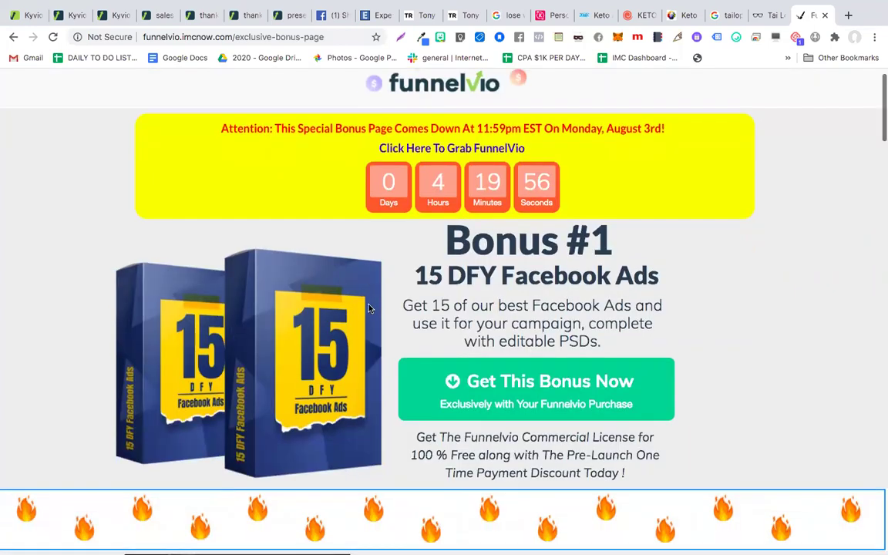
scroll(397, 241, "down", 1)
scroll(381, 307, "up", 1)
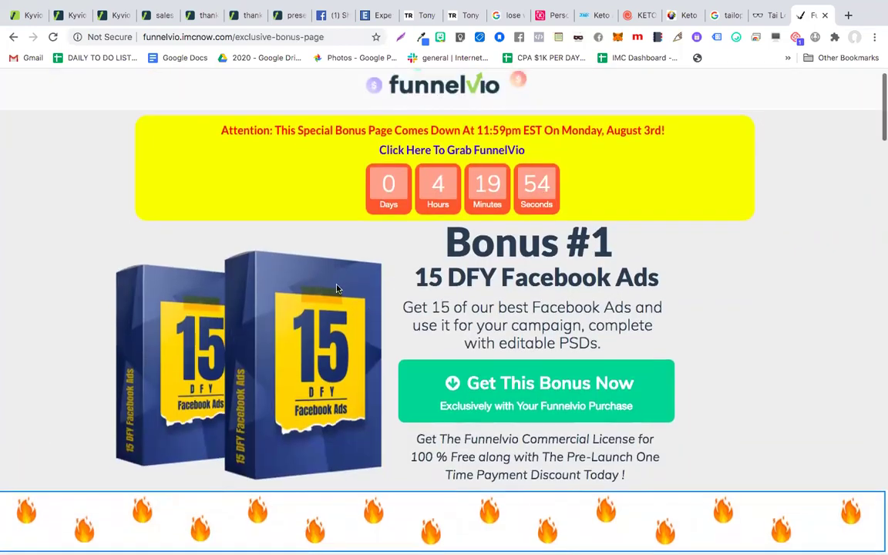
scroll(382, 307, "up", 1)
scroll(381, 319, "down", 1)
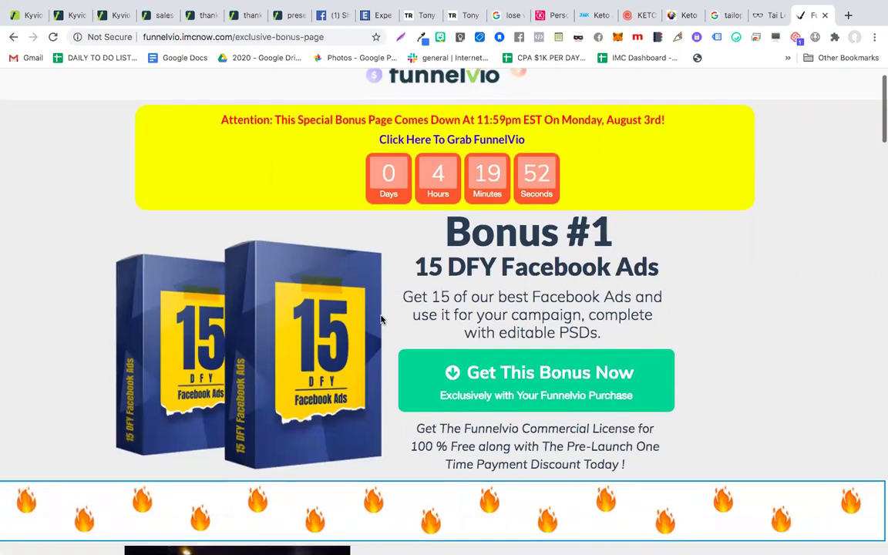
scroll(381, 319, "down", 1)
scroll(381, 320, "up", 2)
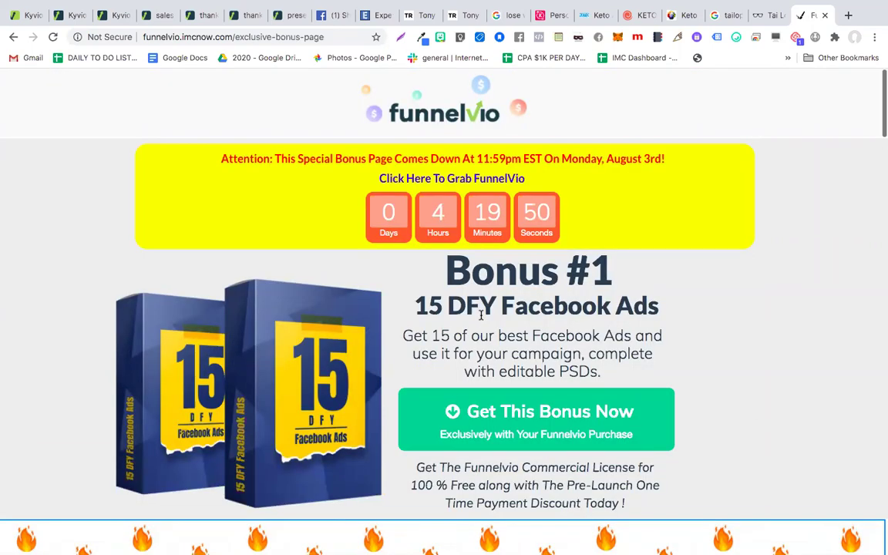
scroll(432, 297, "down", 2)
scroll(474, 330, "down", 3)
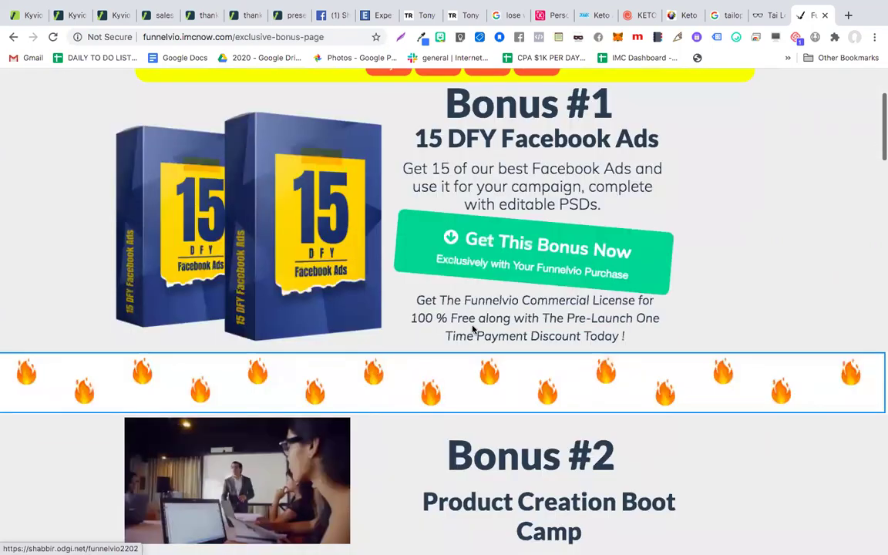
scroll(473, 330, "down", 2)
scroll(473, 324, "down", 3)
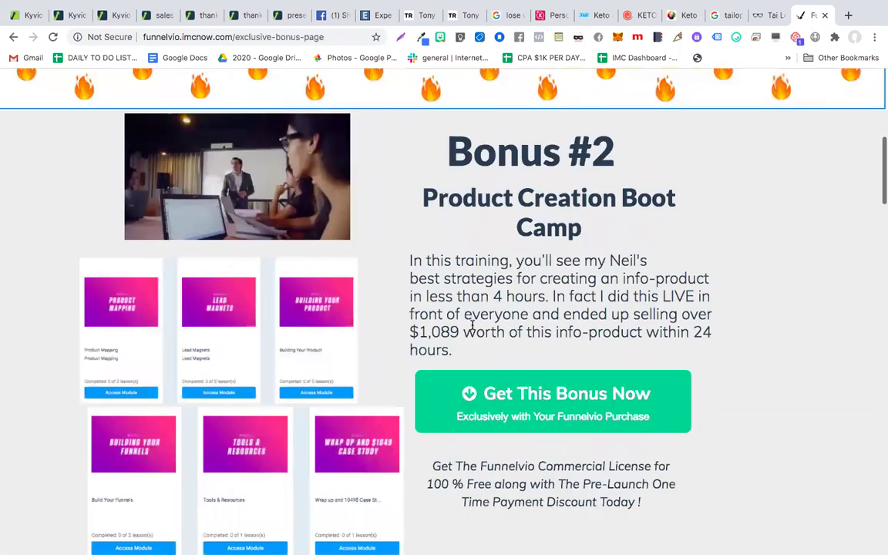
scroll(425, 266, "down", 1)
scroll(456, 294, "down", 1)
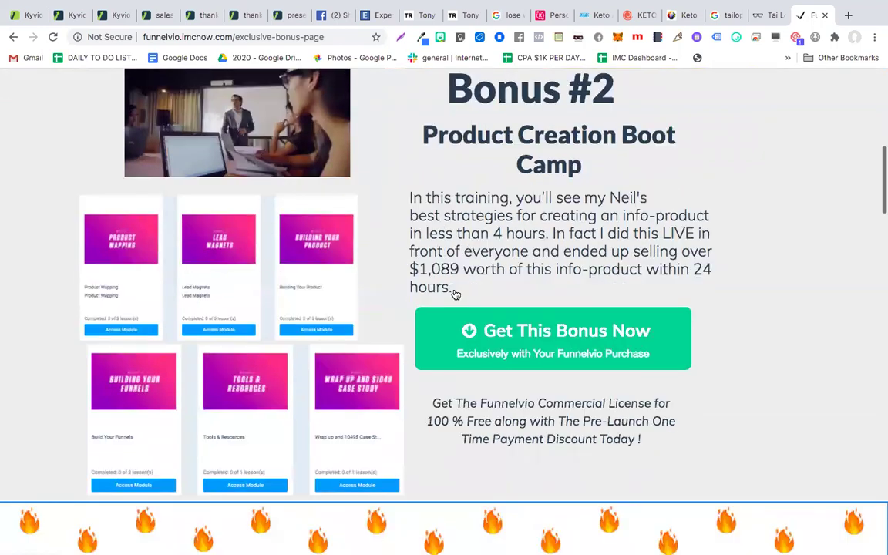
scroll(455, 293, "down", 3)
scroll(455, 289, "down", 4)
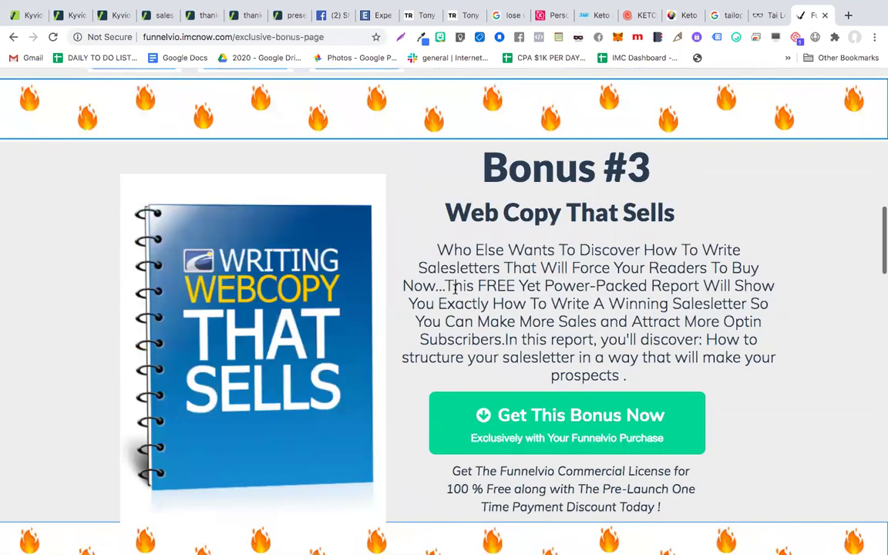
scroll(455, 290, "down", 1)
scroll(456, 293, "down", 2)
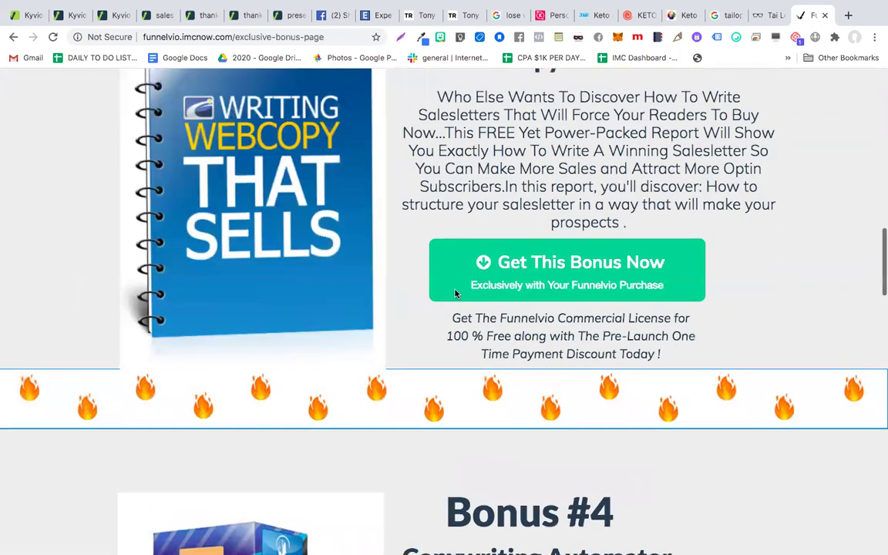
Continue past Bonus #5 and the yellow delivery box to the Access Your Purchase screenshot.
scroll(456, 293, "up", 2)
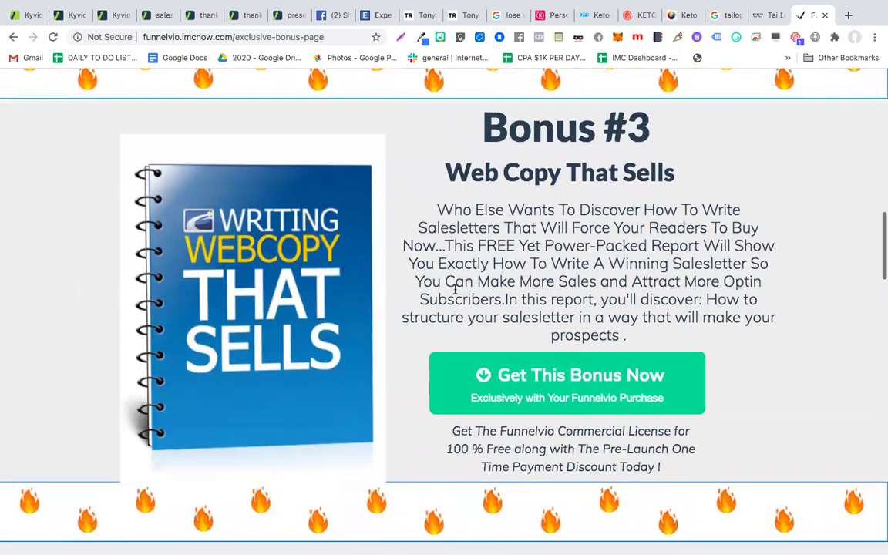
scroll(455, 289, "down", 1)
scroll(455, 291, "down", 3)
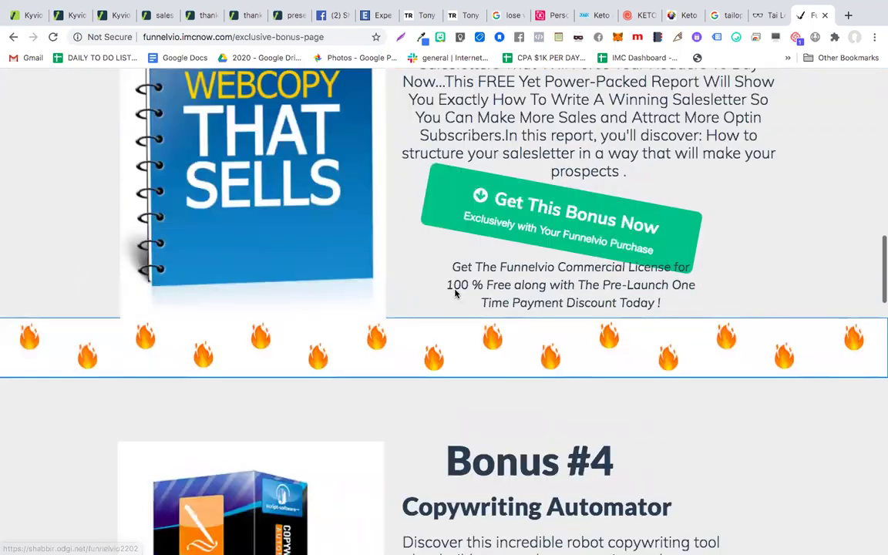
scroll(455, 291, "down", 5)
scroll(455, 291, "down", 3)
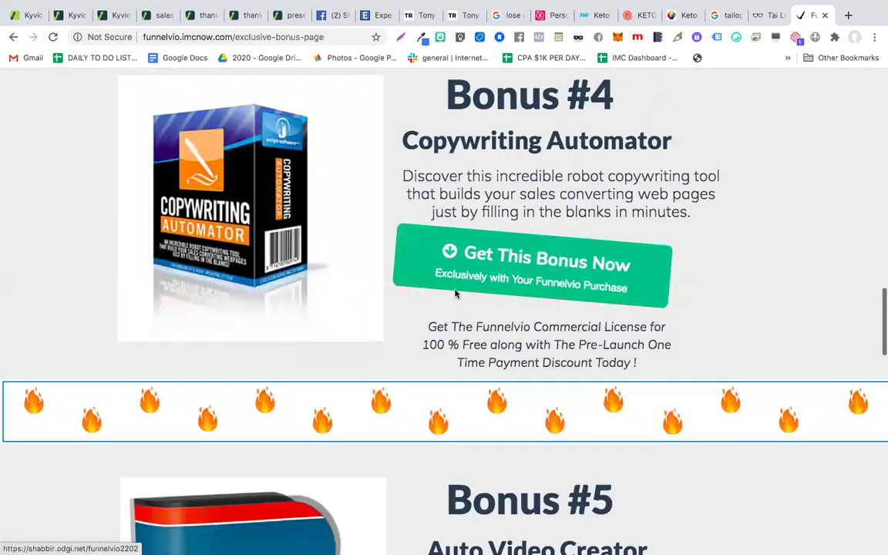
scroll(455, 293, "down", 1)
scroll(455, 293, "down", 4)
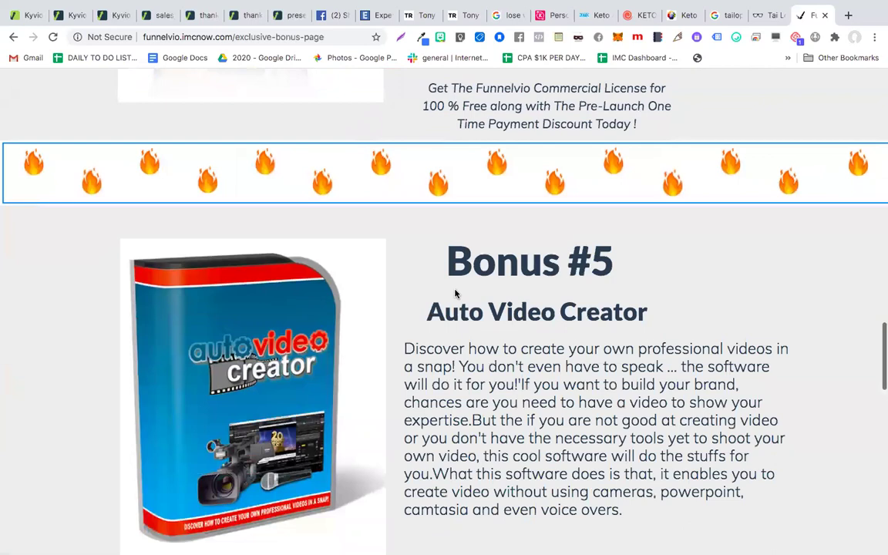
scroll(455, 293, "down", 7)
scroll(455, 293, "down", 5)
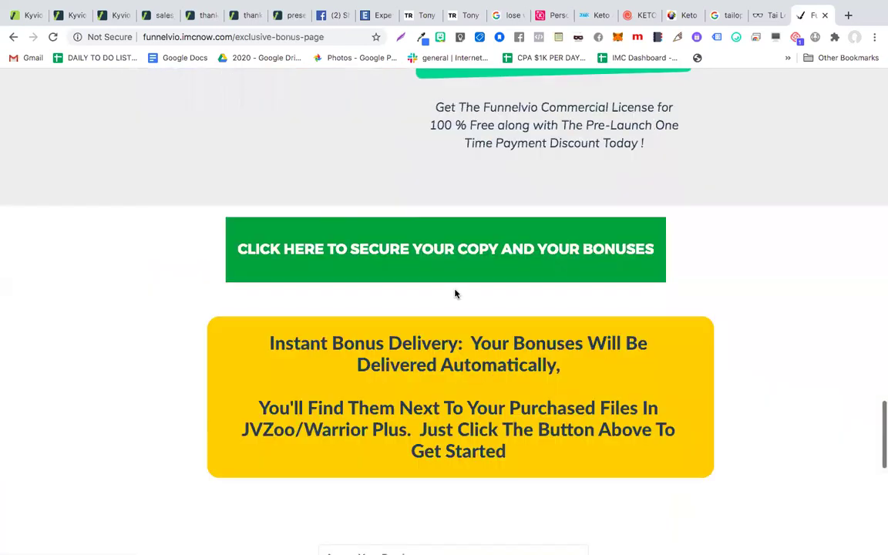
scroll(455, 293, "up", 8)
scroll(455, 290, "up", 3)
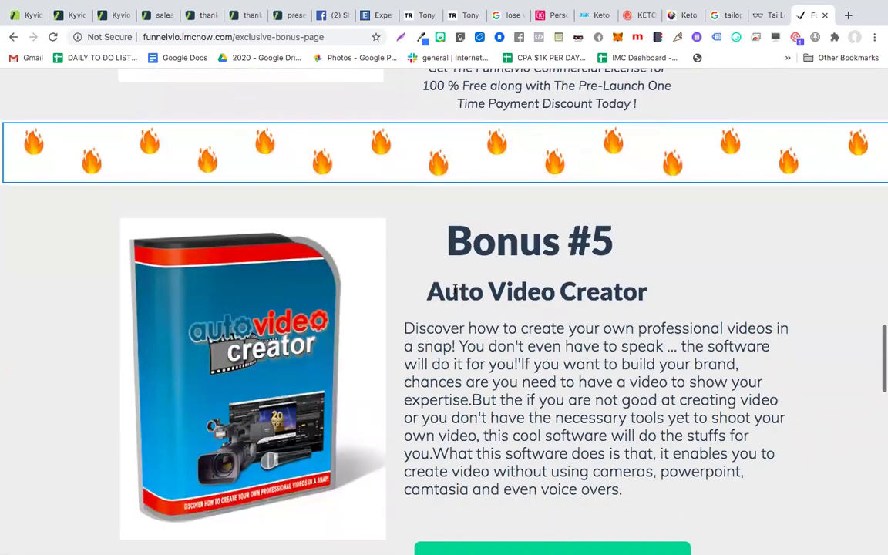
scroll(455, 290, "down", 3)
scroll(455, 291, "down", 5)
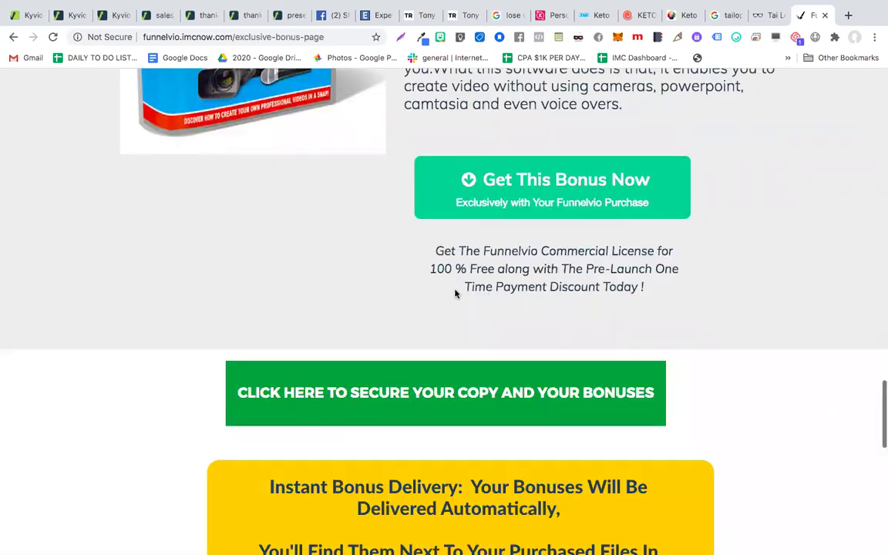
scroll(455, 293, "down", 8)
scroll(455, 293, "up", 4)
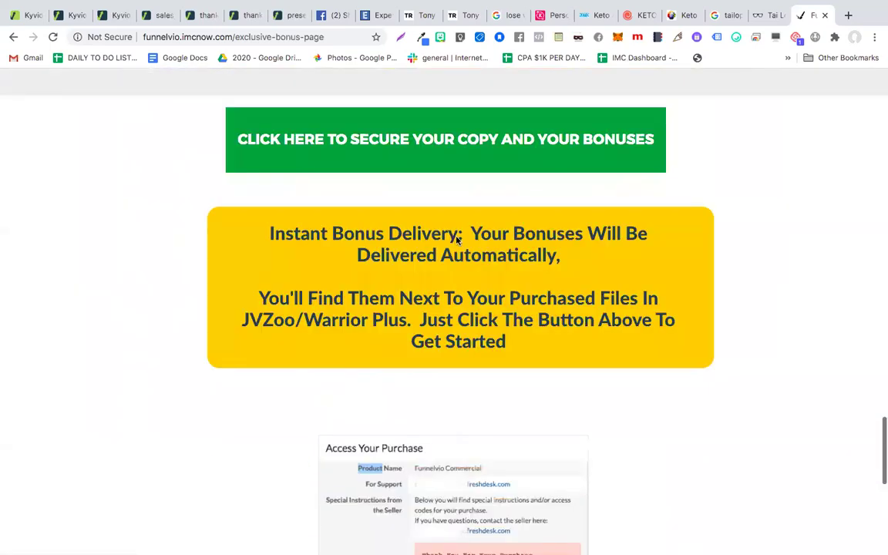
scroll(421, 331, "up", 1)
scroll(368, 233, "down", 1)
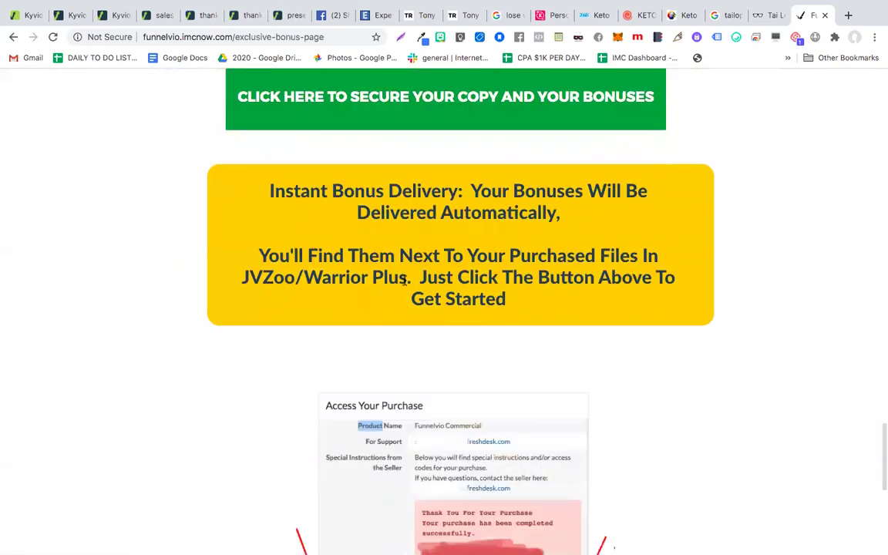
scroll(400, 303, "up", 4)
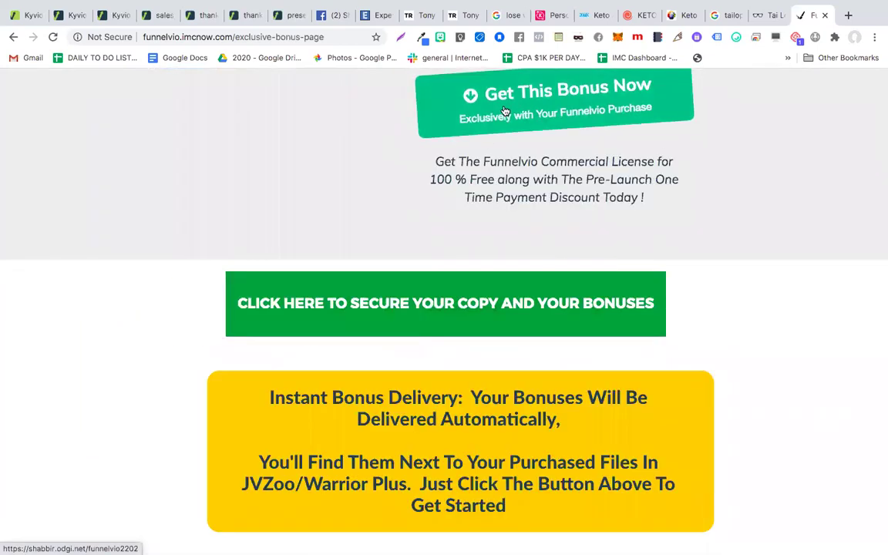
scroll(476, 260, "up", 7)
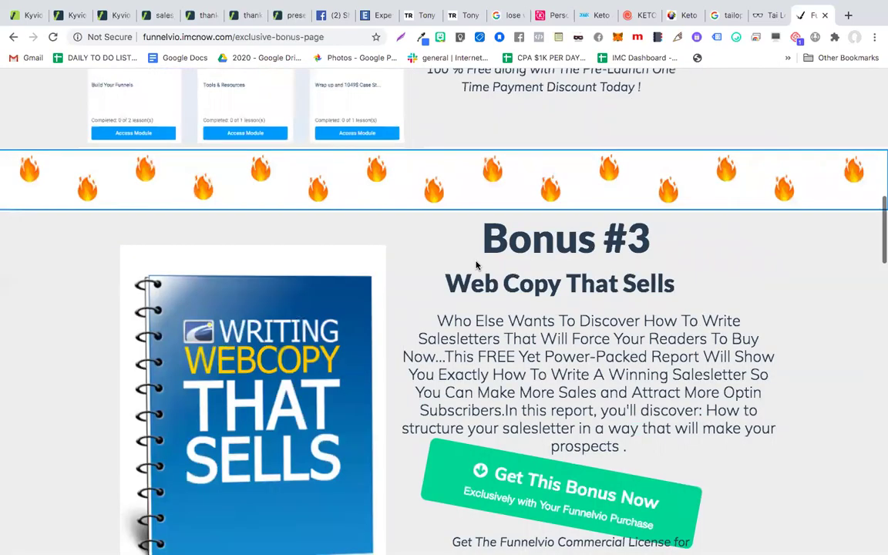
scroll(485, 429, "up", 10)
scroll(485, 429, "down", 15)
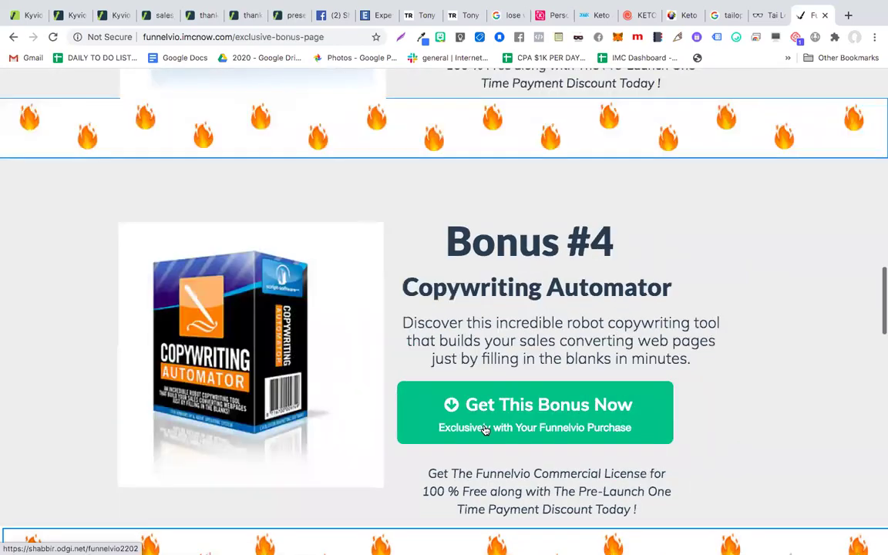
scroll(495, 373, "down", 8)
scroll(494, 301, "down", 6)
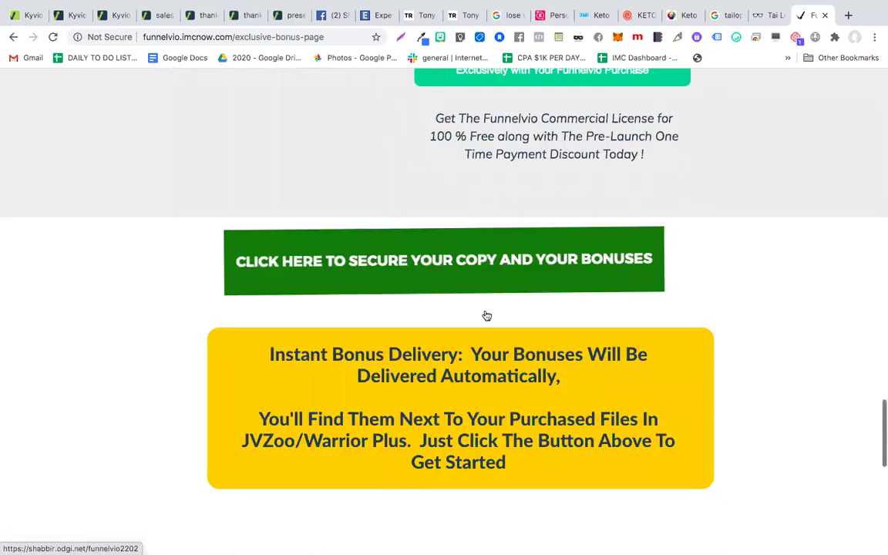
scroll(470, 378, "down", 1)
Zoom in on the JVZoo purchase example and follow the blue bonus button link beneath it.
scroll(472, 418, "down", 5)
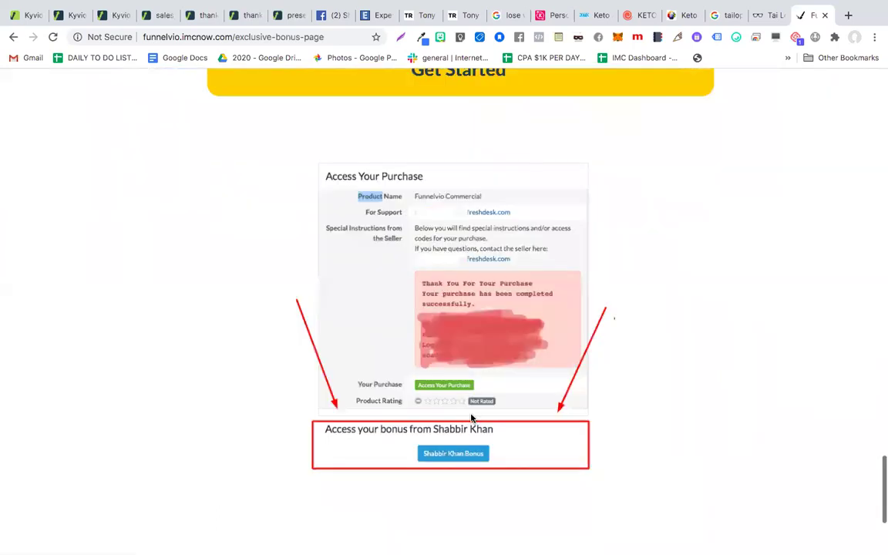
scroll(472, 418, "down", 1)
scroll(485, 266, "up", 1)
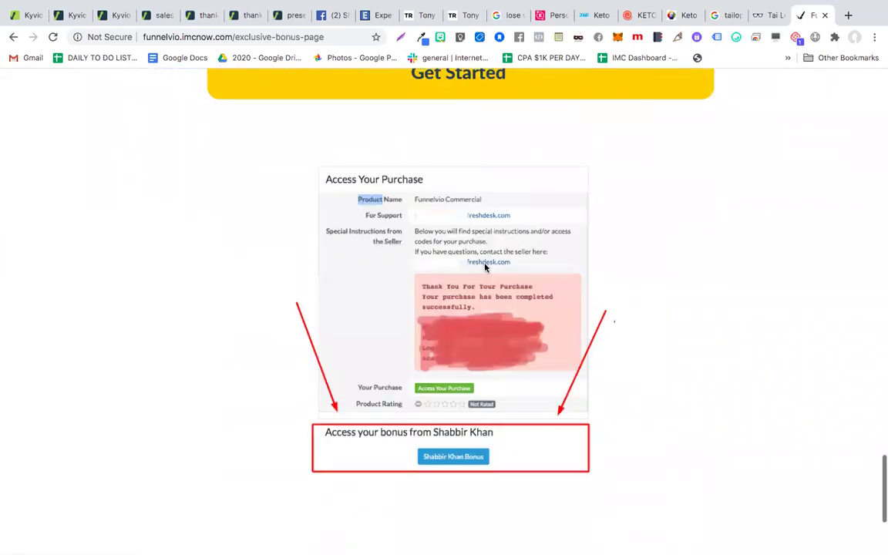
scroll(485, 267, "up", 1)
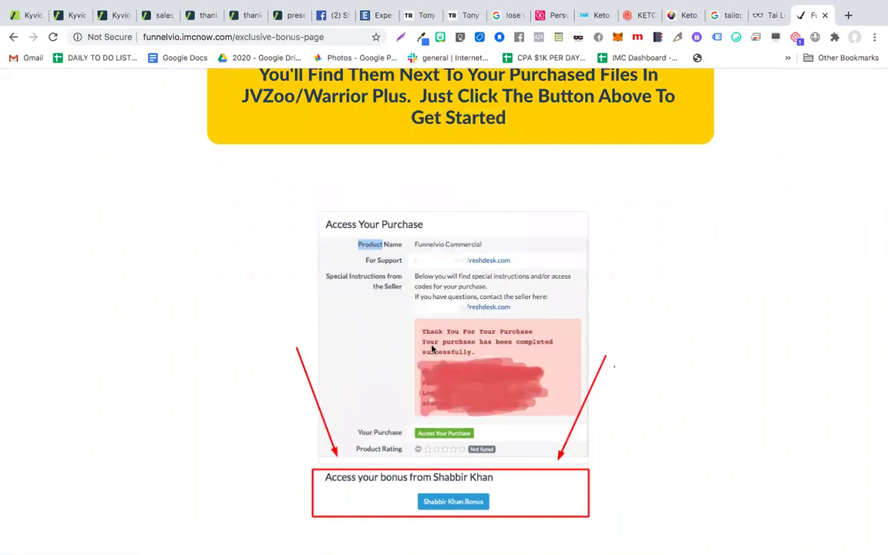
scroll(444, 278, "up", 2)
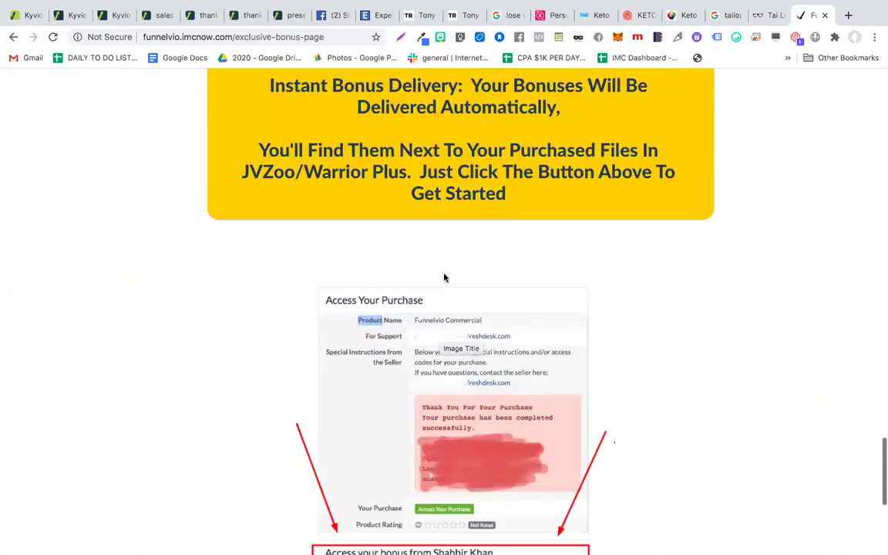
scroll(444, 278, "down", 4)
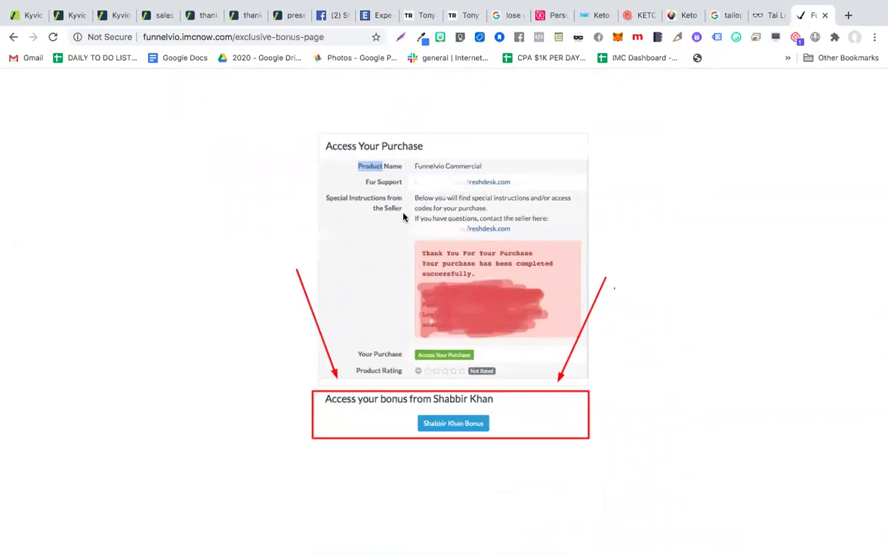
key("ctrl+plus")
key("ctrl+plus")
scroll(337, 516, "down", 1)
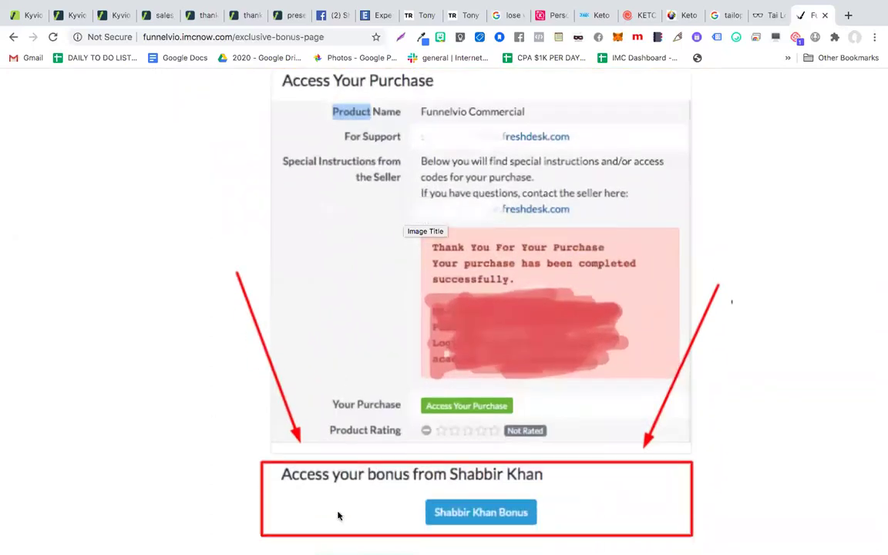
scroll(363, 339, "down", 4)
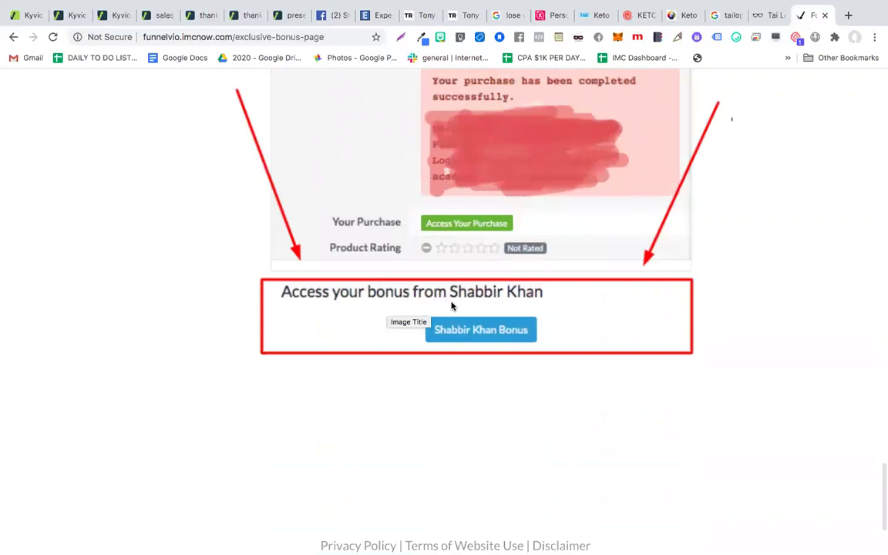
left_click(478, 332)
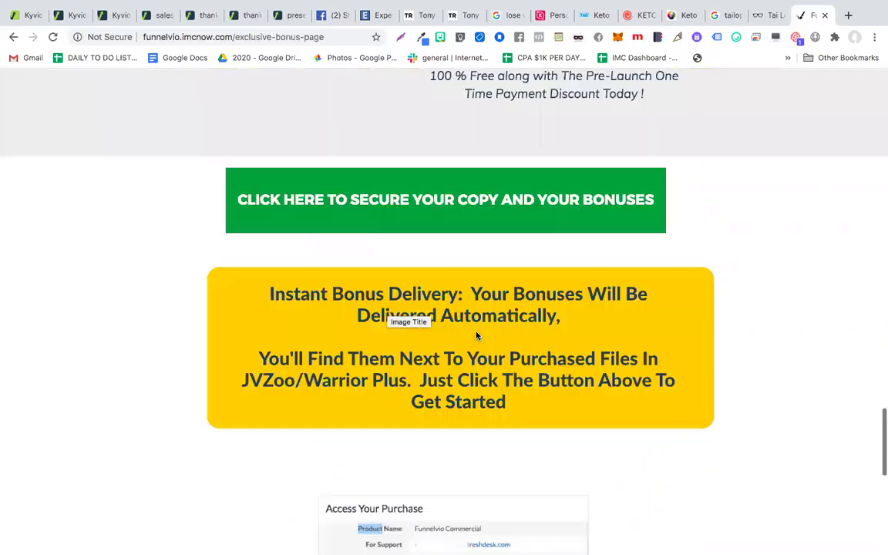
Scroll up to the August 3rd countdown banner and Bonus #1, 15 DFY Facebook Ads.
scroll(478, 335, "up", 15)
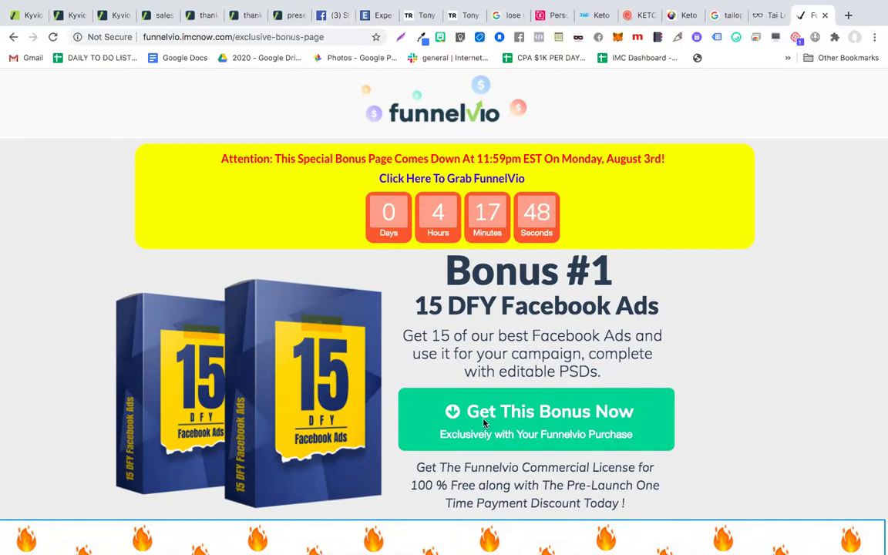
scroll(569, 421, "down", 1)
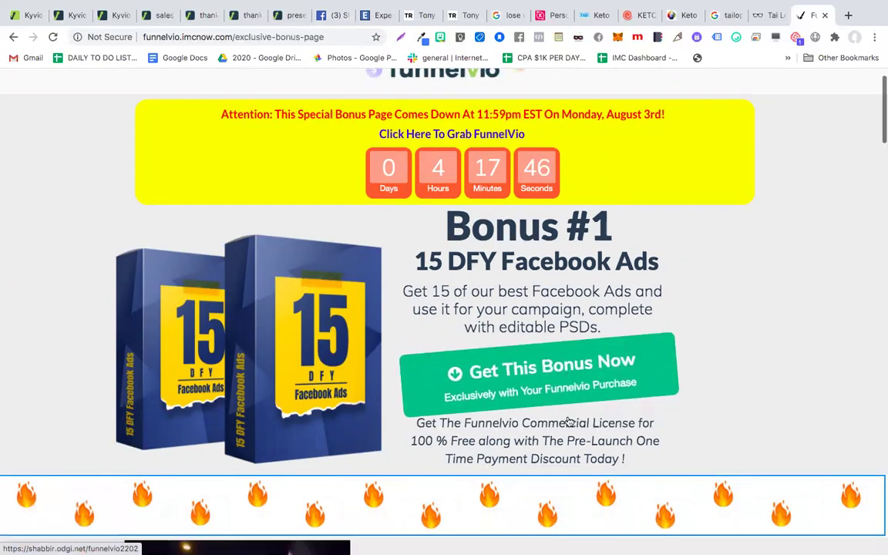
scroll(569, 421, "down", 10)
scroll(567, 415, "down", 5)
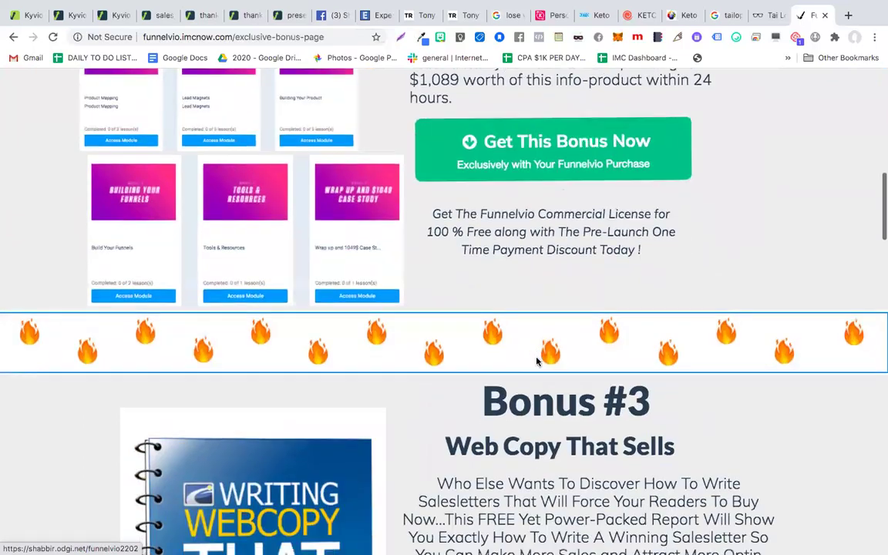
scroll(538, 361, "down", 9)
scroll(540, 350, "down", 5)
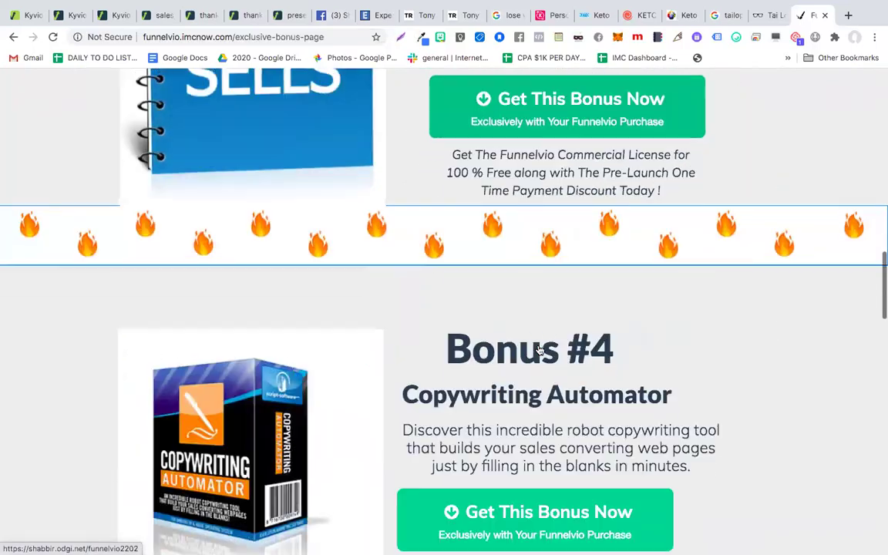
scroll(540, 349, "down", 20)
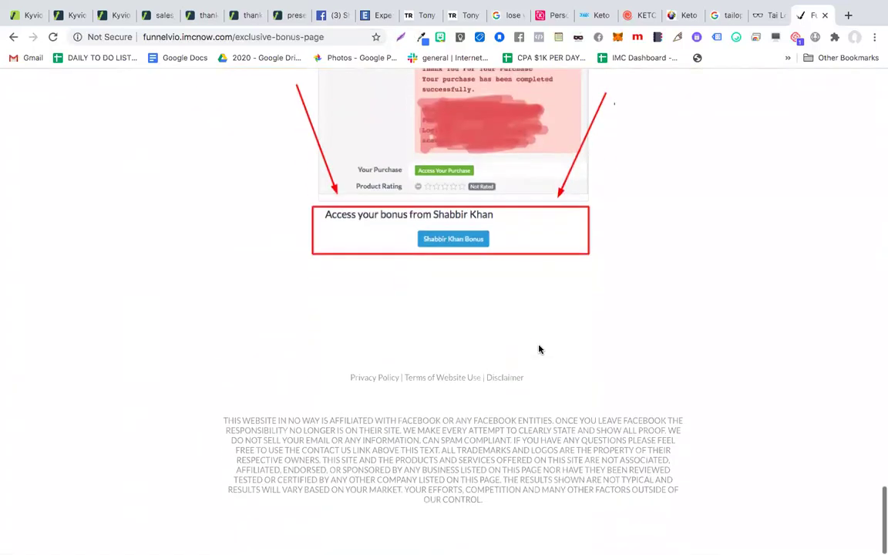
scroll(539, 349, "up", 20)
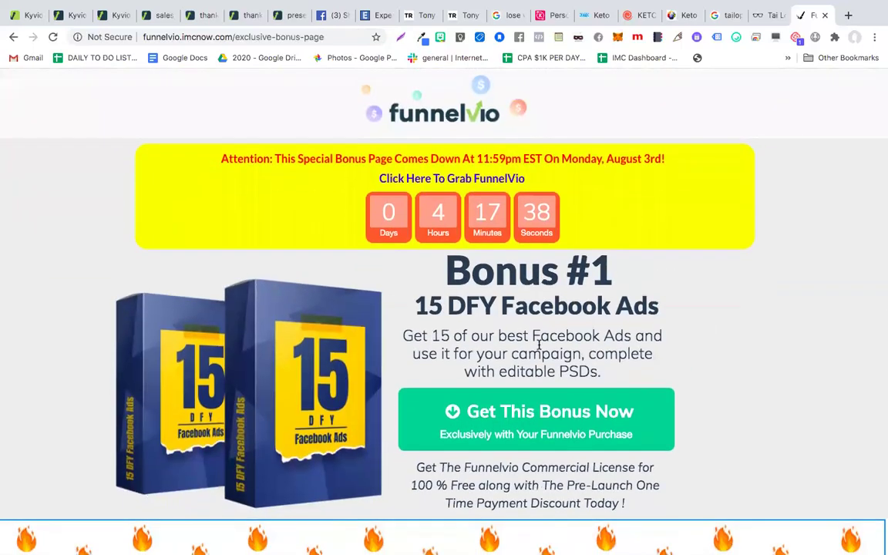